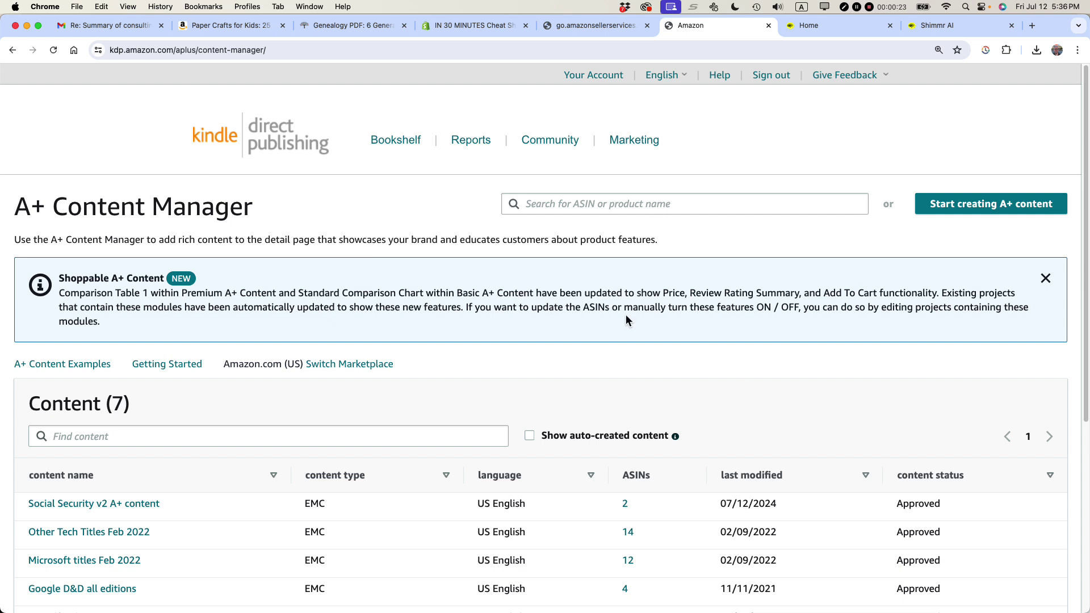
- From the Volume 1 Kindle eBook's promotion page, open A+ Content management for Amazon.com
{"action": "left_click", "coordinate": [399, 148]}
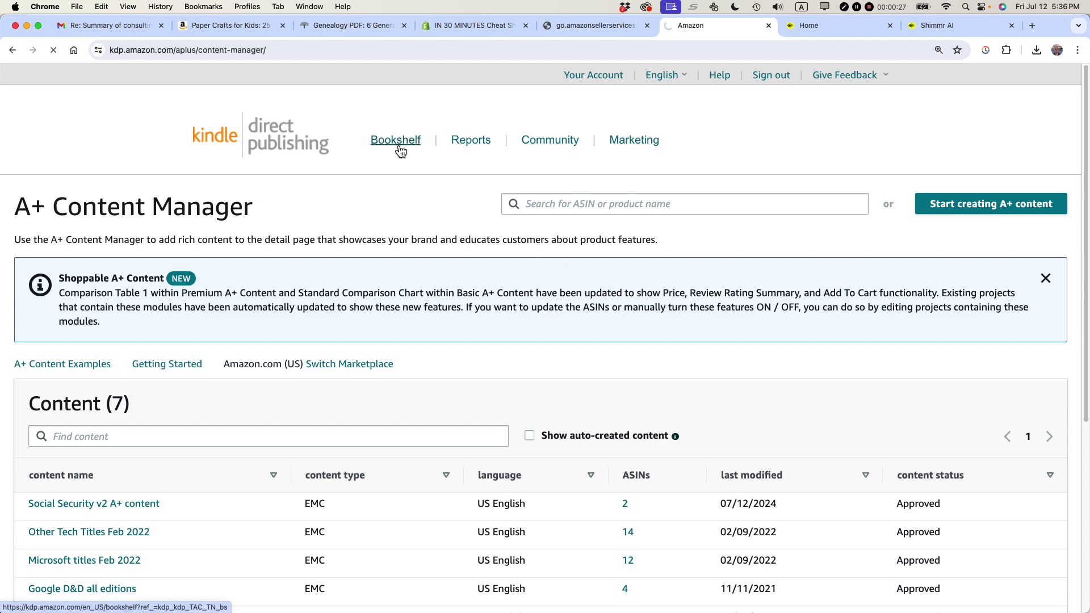
{"action": "scroll", "coordinate": [428, 177], "scroll_direction": "down", "scroll_amount": 15}
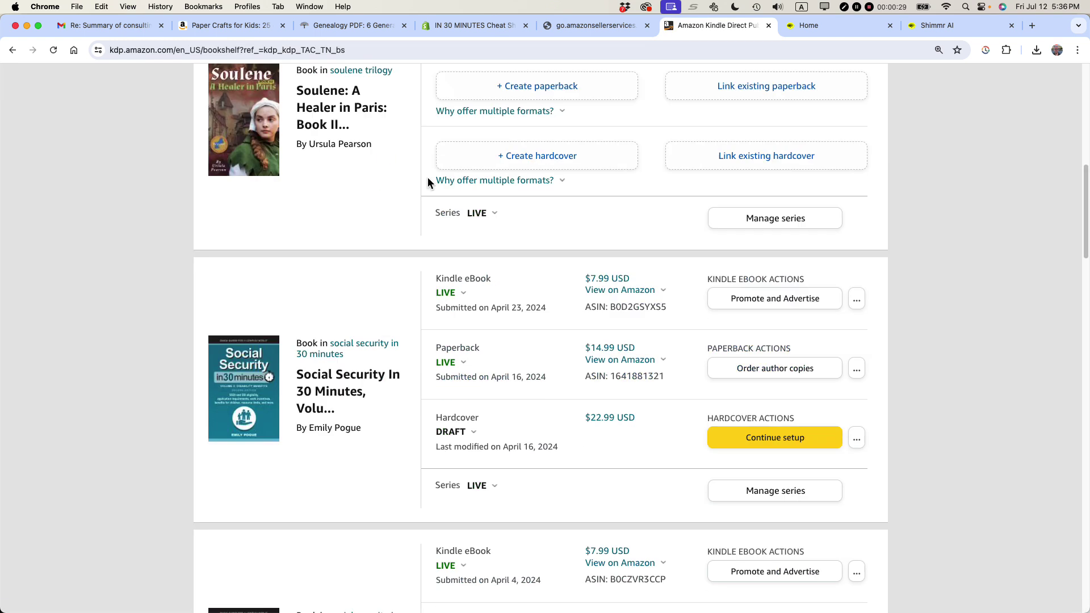
{"action": "scroll", "coordinate": [427, 182], "scroll_direction": "down", "scroll_amount": 1}
{"action": "scroll", "coordinate": [428, 178], "scroll_direction": "down", "scroll_amount": 1}
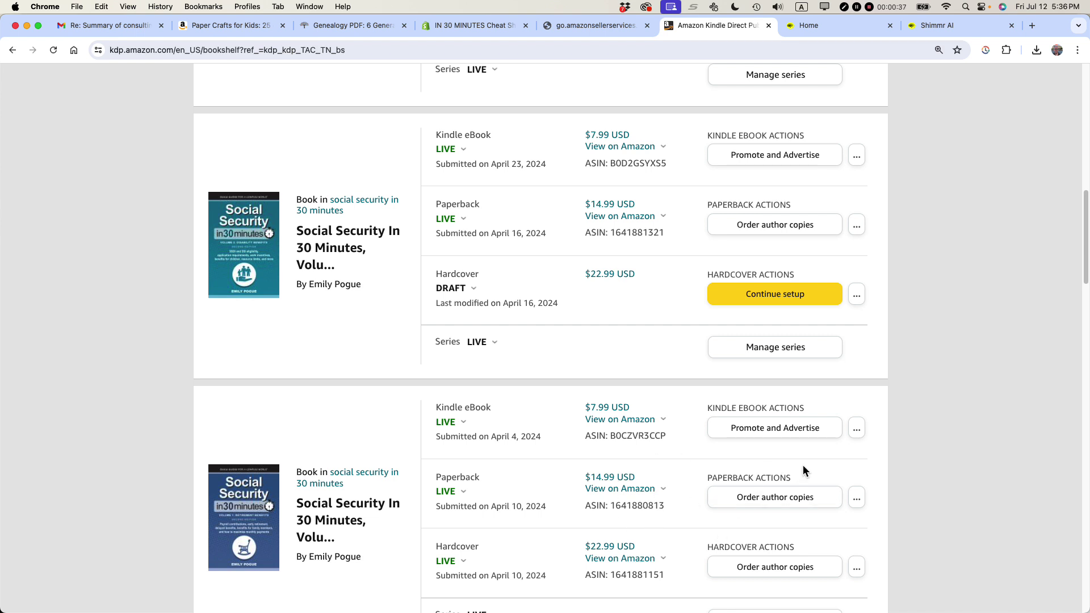
{"action": "left_click", "coordinate": [862, 435]}
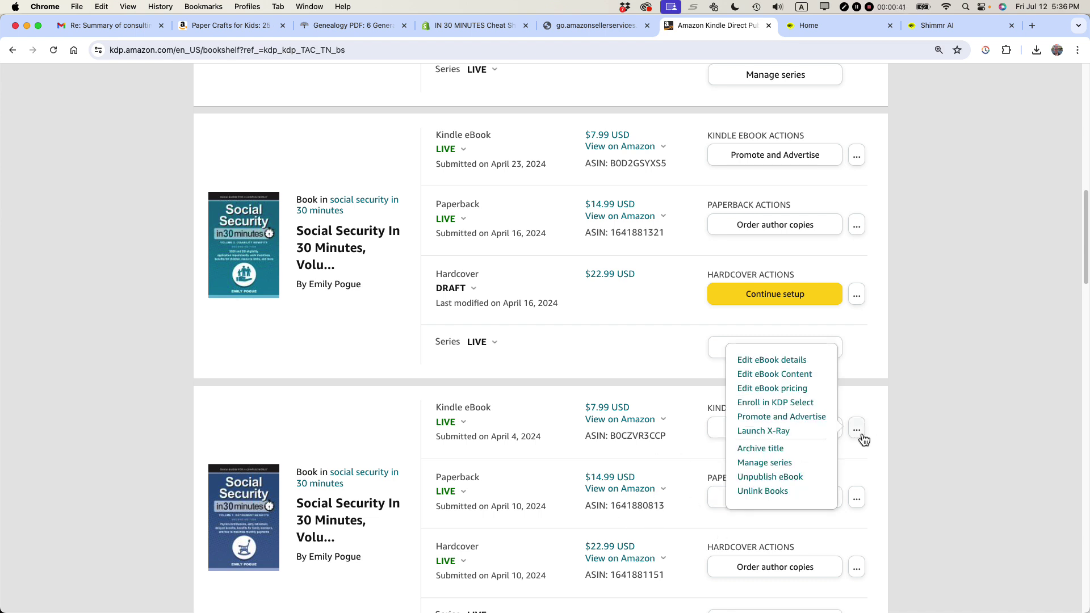
{"action": "left_click", "coordinate": [800, 419]}
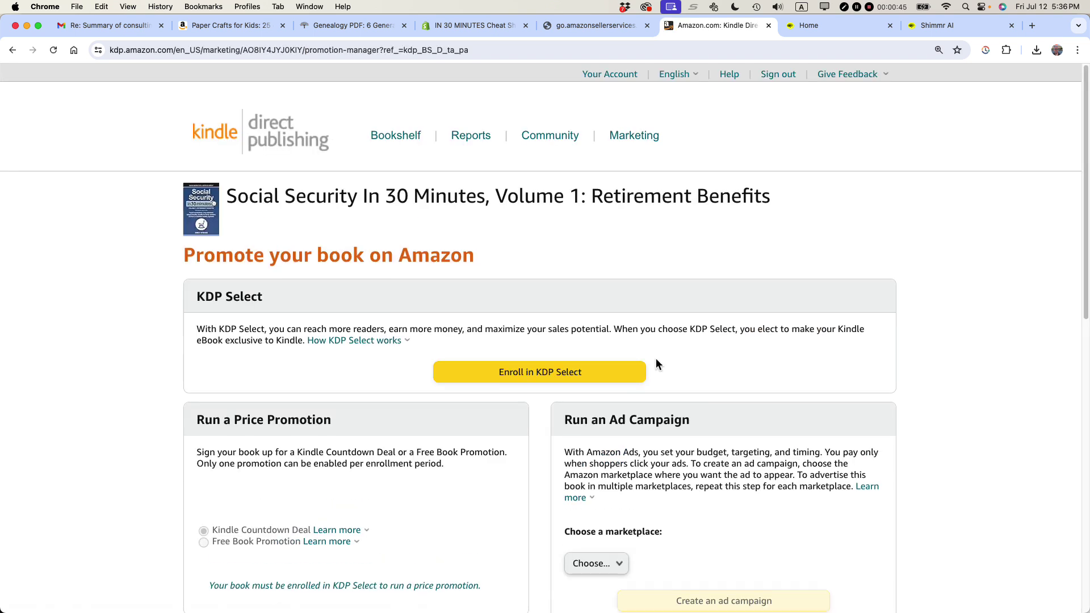
{"action": "scroll", "coordinate": [625, 308], "scroll_direction": "down", "scroll_amount": 10}
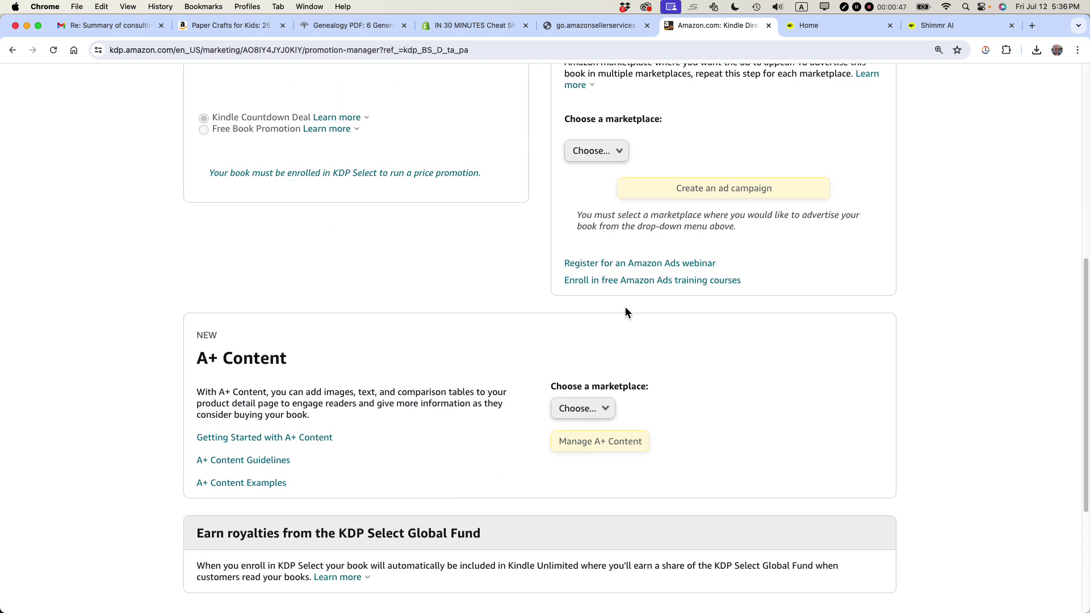
{"action": "left_click_drag", "start_coordinate": [326, 356], "coordinate": [203, 360]}
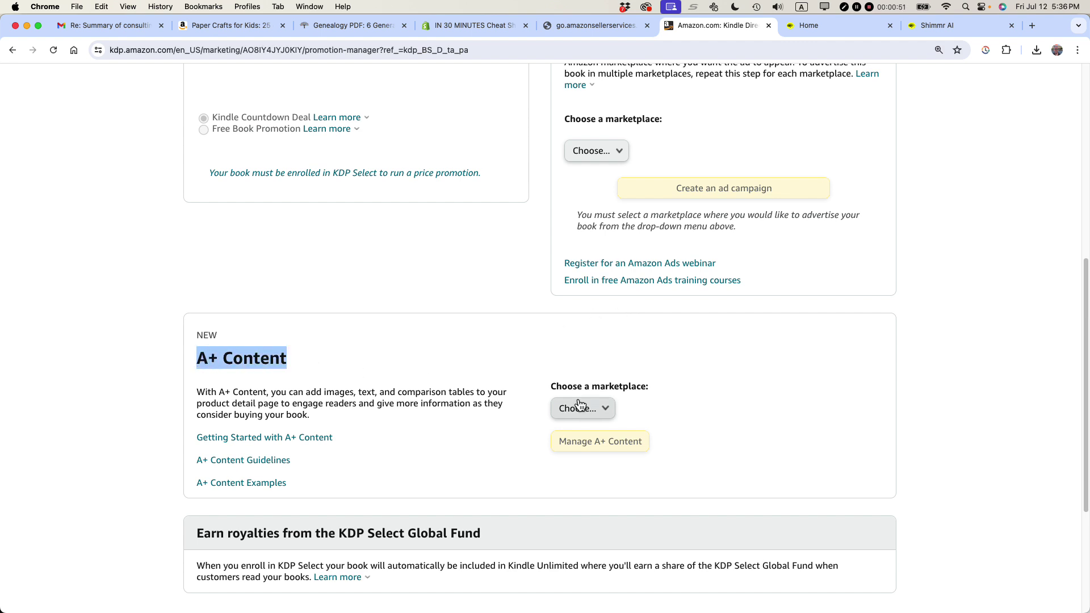
{"action": "left_click", "coordinate": [613, 409]}
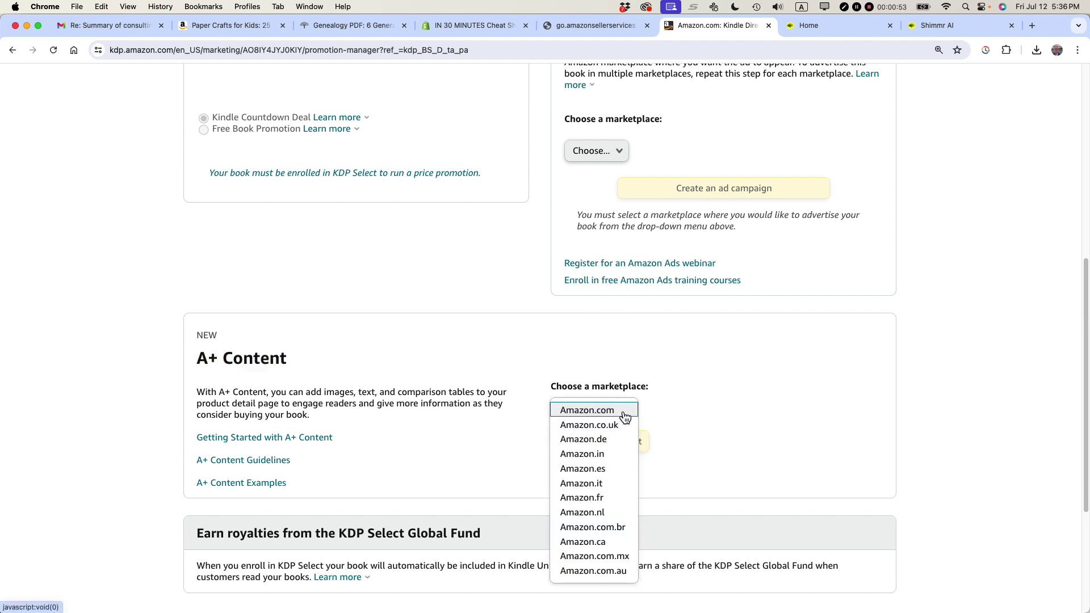
{"action": "left_click", "coordinate": [624, 416]}
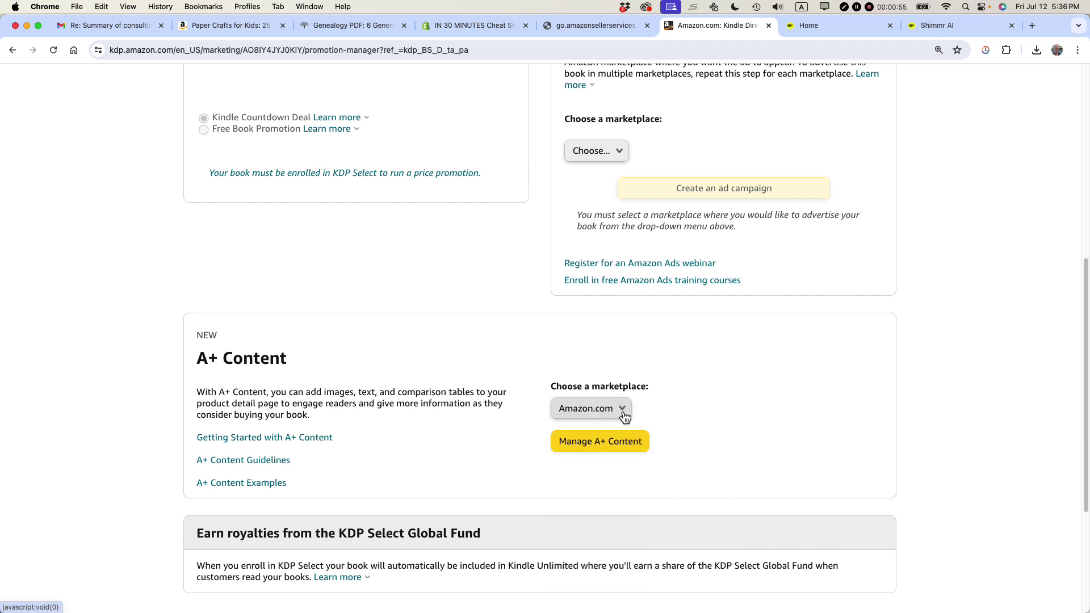
{"action": "left_click", "coordinate": [606, 450]}
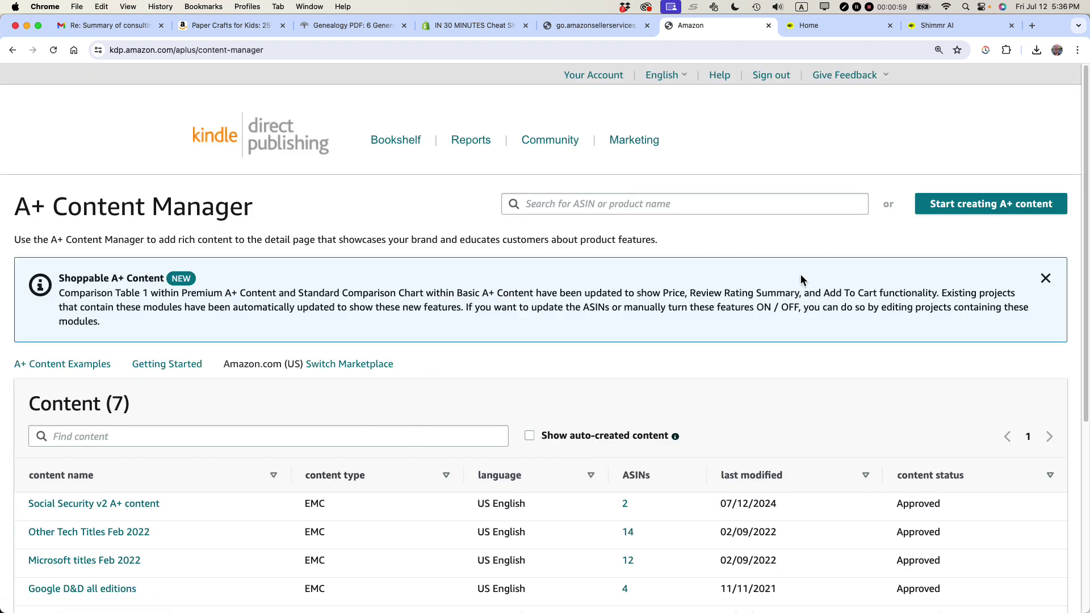
- Review the A+ sections on the Google Drive & Docs and Social Security Volume 1 product pages
{"action": "left_click", "coordinate": [961, 218]}
{"action": "key", "text": "super+Tab"}
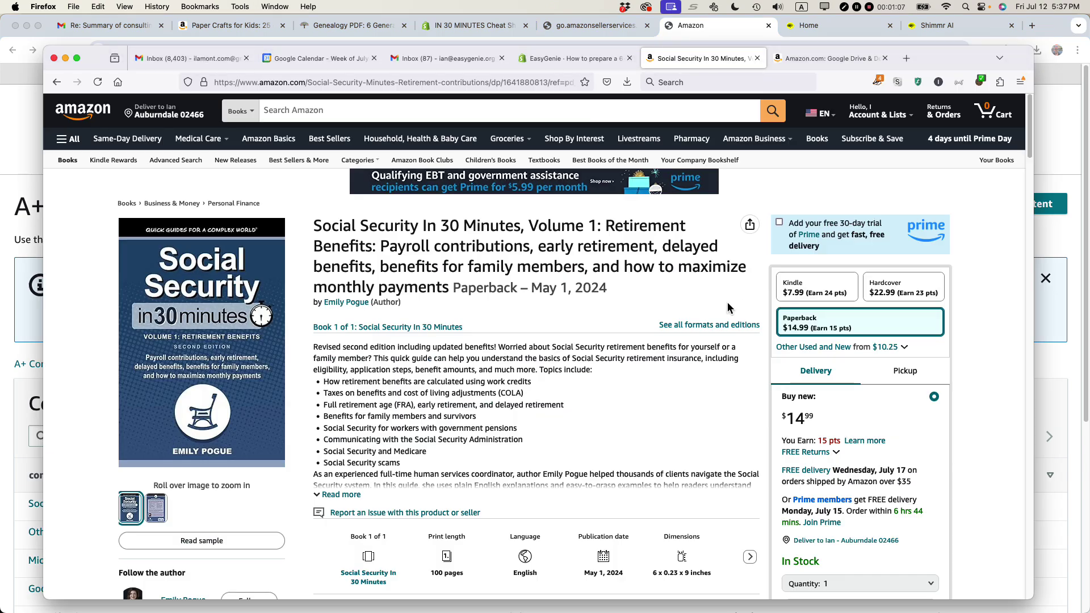
{"action": "left_click", "coordinate": [821, 58]}
{"action": "scroll", "coordinate": [751, 149], "scroll_direction": "up", "scroll_amount": 15}
{"action": "scroll", "coordinate": [761, 154], "scroll_direction": "up", "scroll_amount": 15}
{"action": "scroll", "coordinate": [761, 148], "scroll_direction": "down", "scroll_amount": 10}
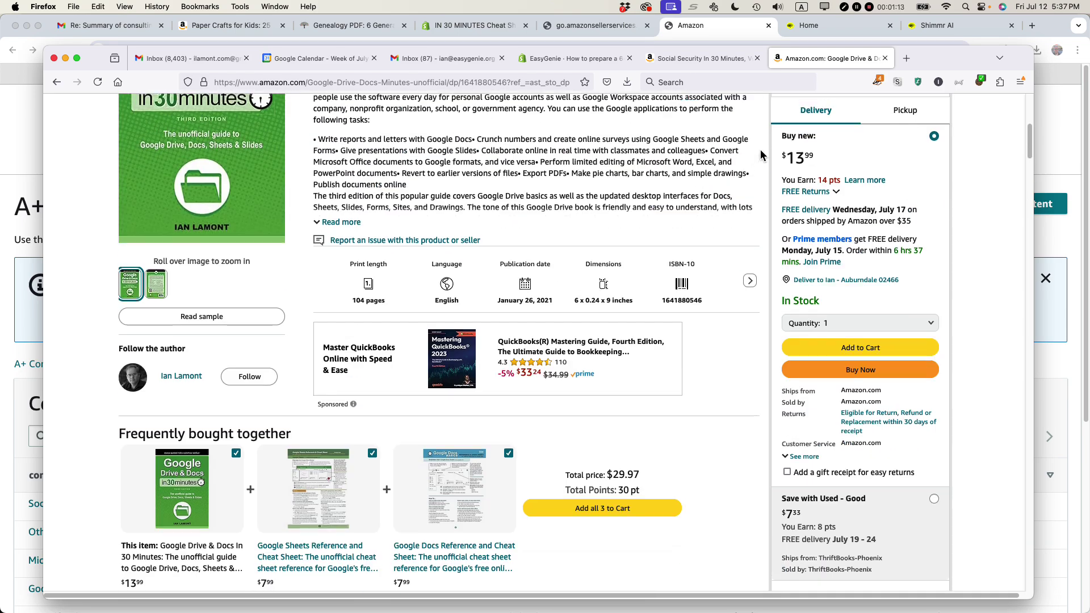
{"action": "scroll", "coordinate": [760, 148], "scroll_direction": "down", "scroll_amount": 8}
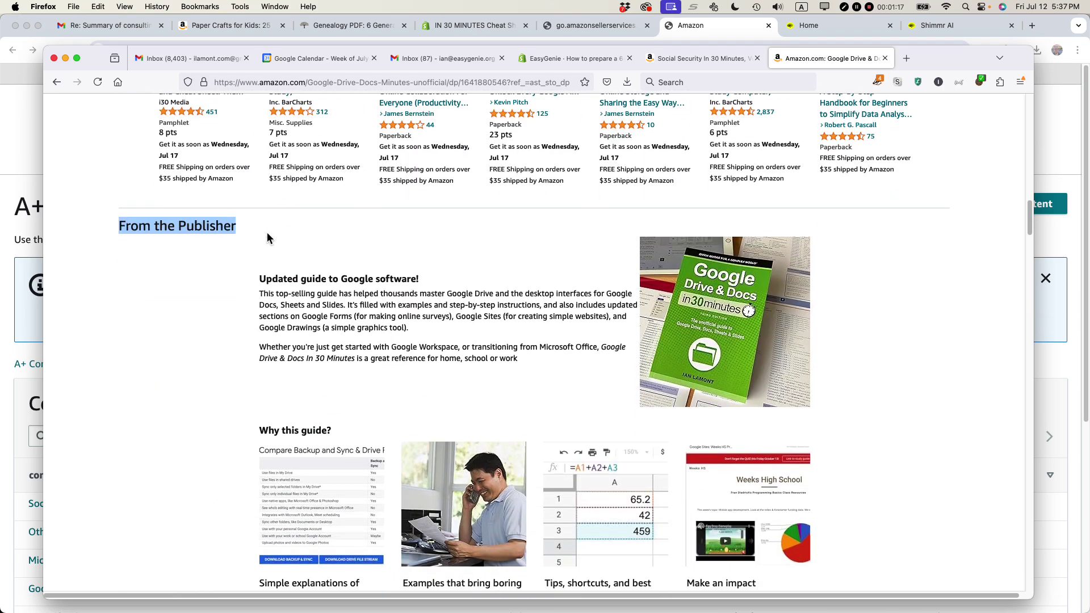
{"action": "left_click", "coordinate": [263, 230]}
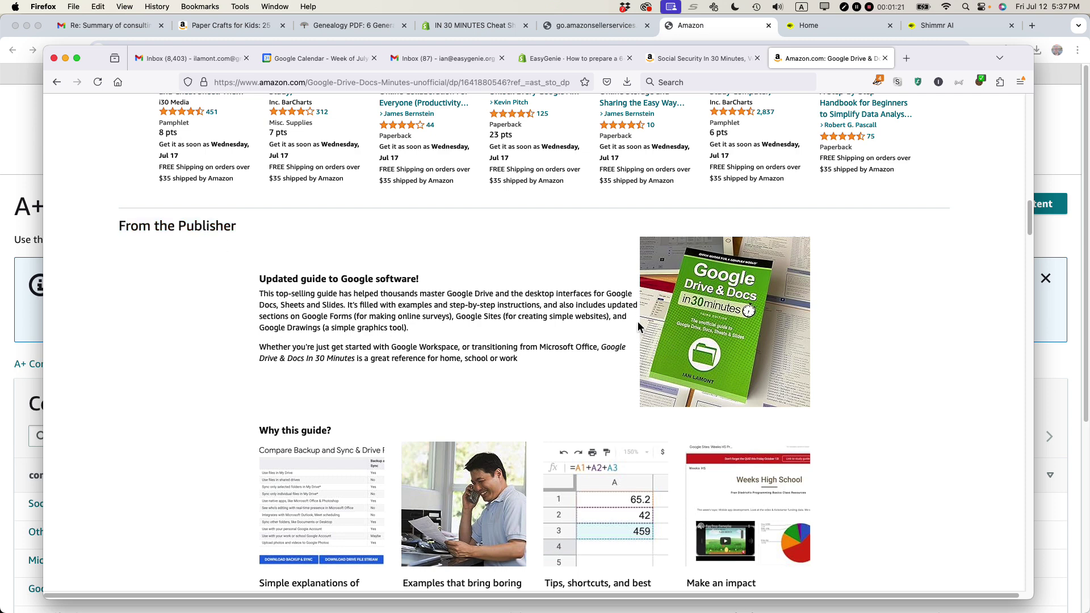
{"action": "scroll", "coordinate": [638, 325], "scroll_direction": "down", "scroll_amount": 5}
{"action": "scroll", "coordinate": [638, 324], "scroll_direction": "down", "scroll_amount": 3}
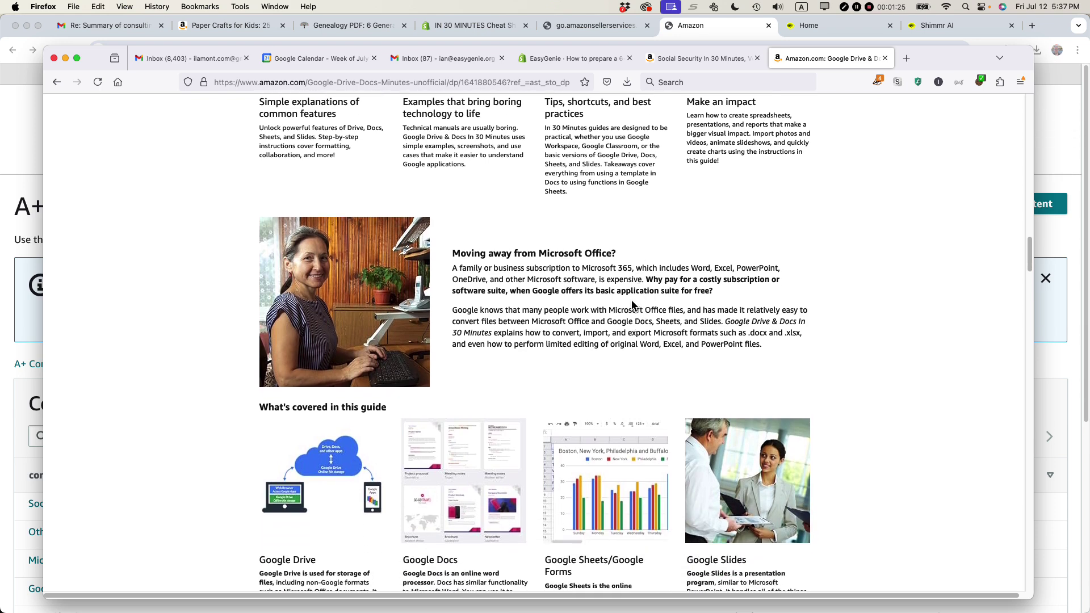
{"action": "scroll", "coordinate": [635, 318], "scroll_direction": "down", "scroll_amount": 3}
{"action": "scroll", "coordinate": [632, 301], "scroll_direction": "down", "scroll_amount": 5}
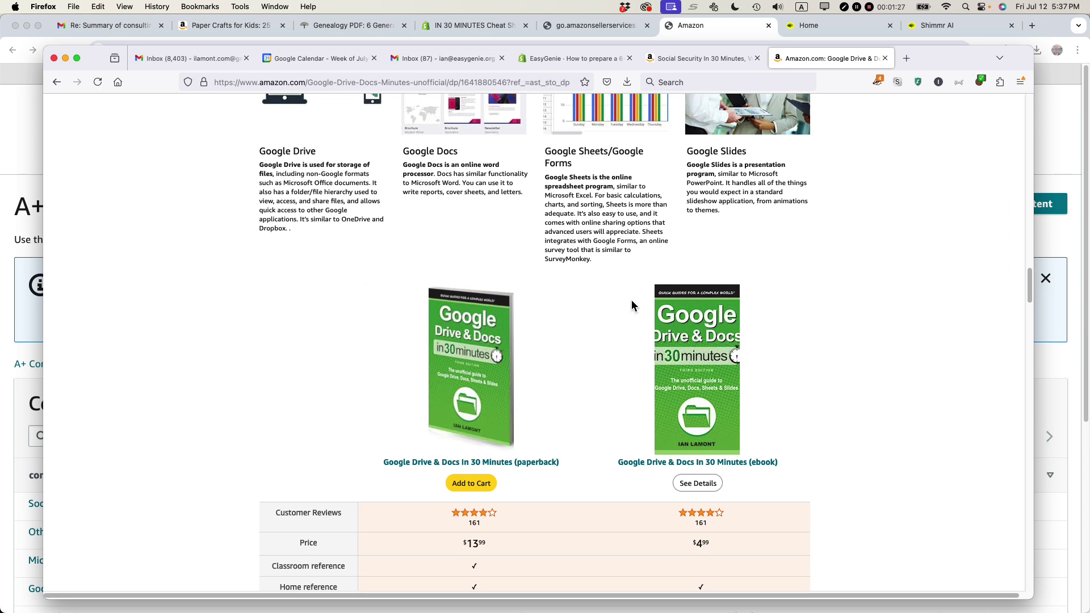
{"action": "left_click", "coordinate": [686, 62]}
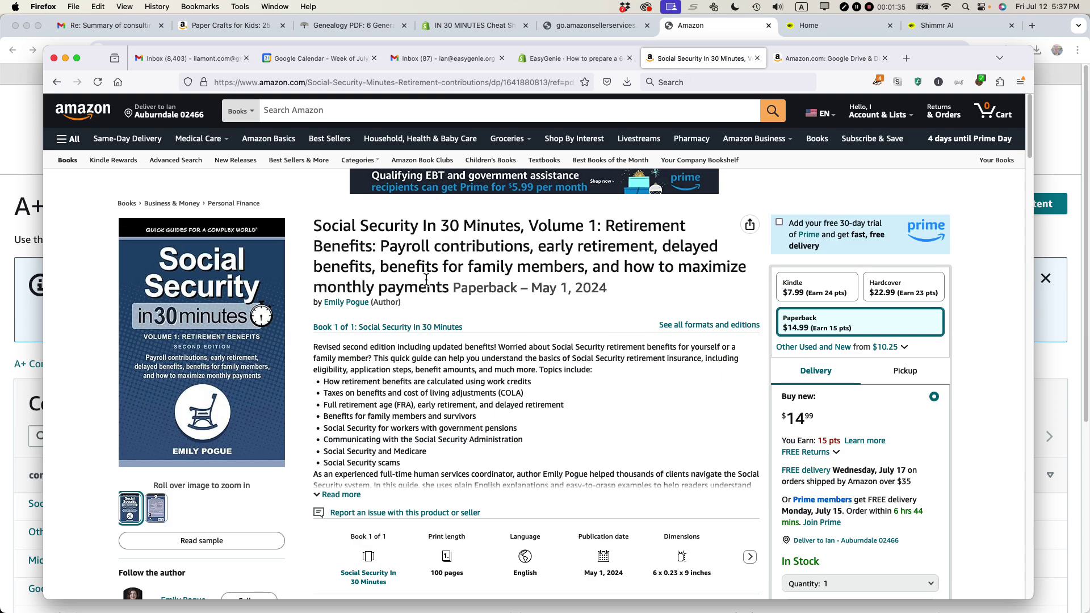
{"action": "scroll", "coordinate": [426, 279], "scroll_direction": "down", "scroll_amount": 15}
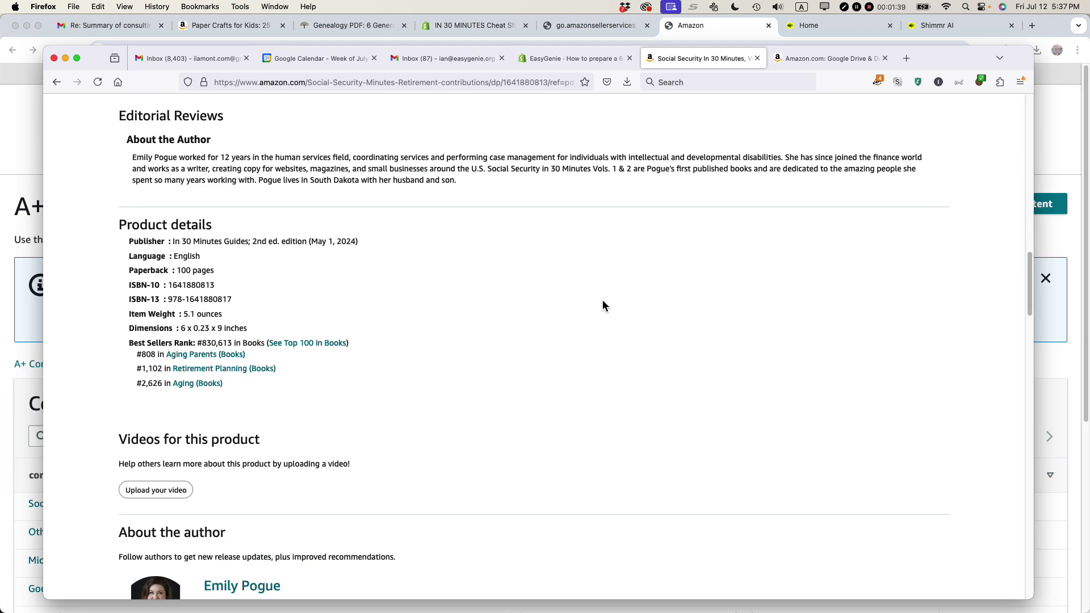
{"action": "scroll", "coordinate": [603, 305], "scroll_direction": "up", "scroll_amount": 15}
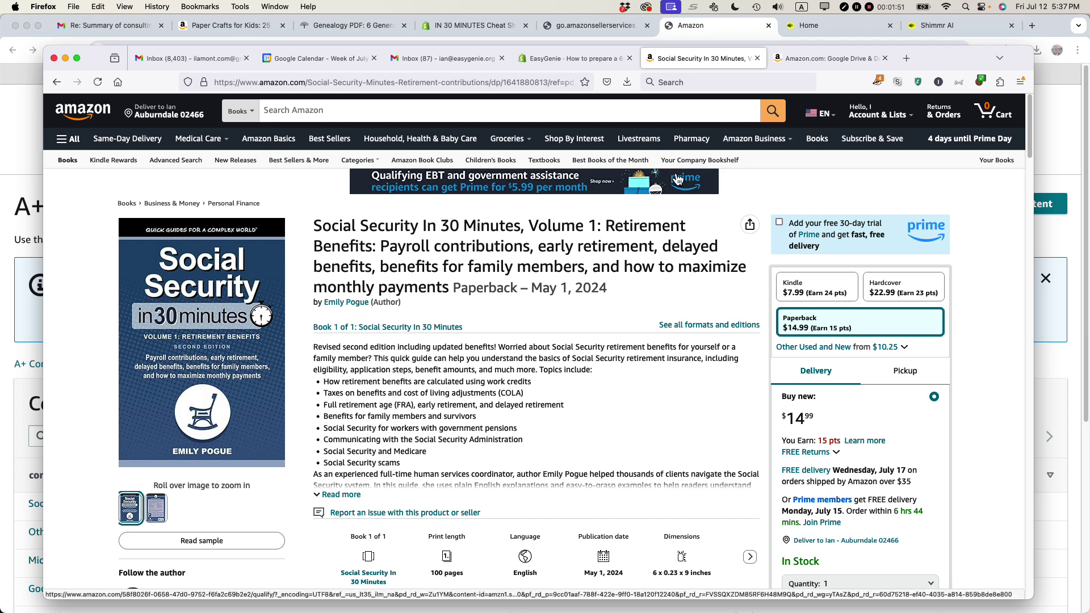
- Start a new A+ content project named 'Social Security v1e2 A+'
{"action": "key", "text": "super+Tab"}
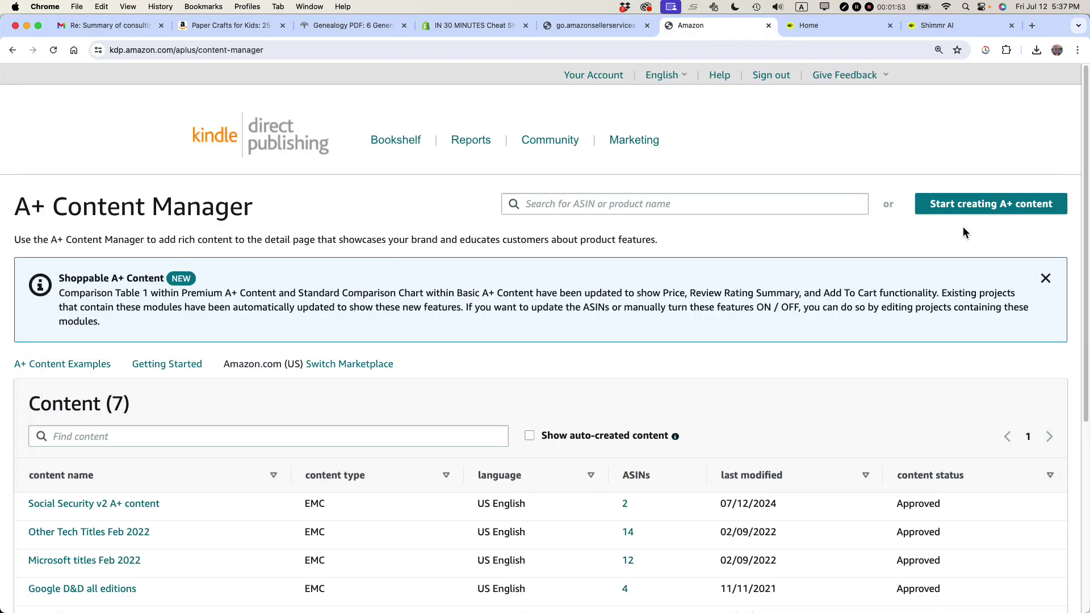
{"action": "left_click", "coordinate": [963, 204]}
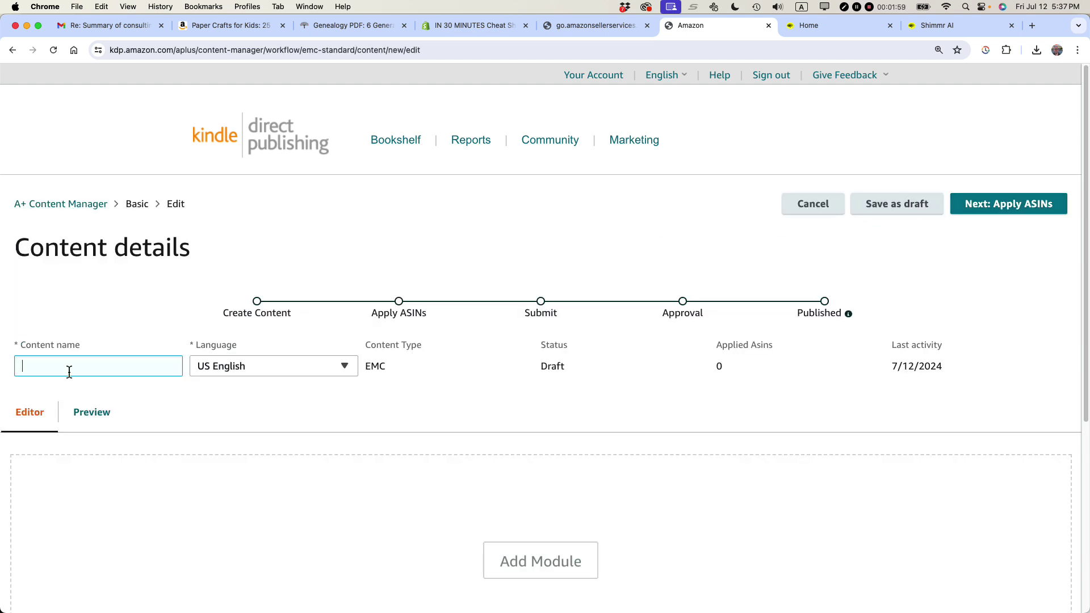
{"action": "type", "text": "Social Security v1e2 A+"}
{"action": "scroll", "coordinate": [362, 392], "scroll_direction": "down", "scroll_amount": 5}
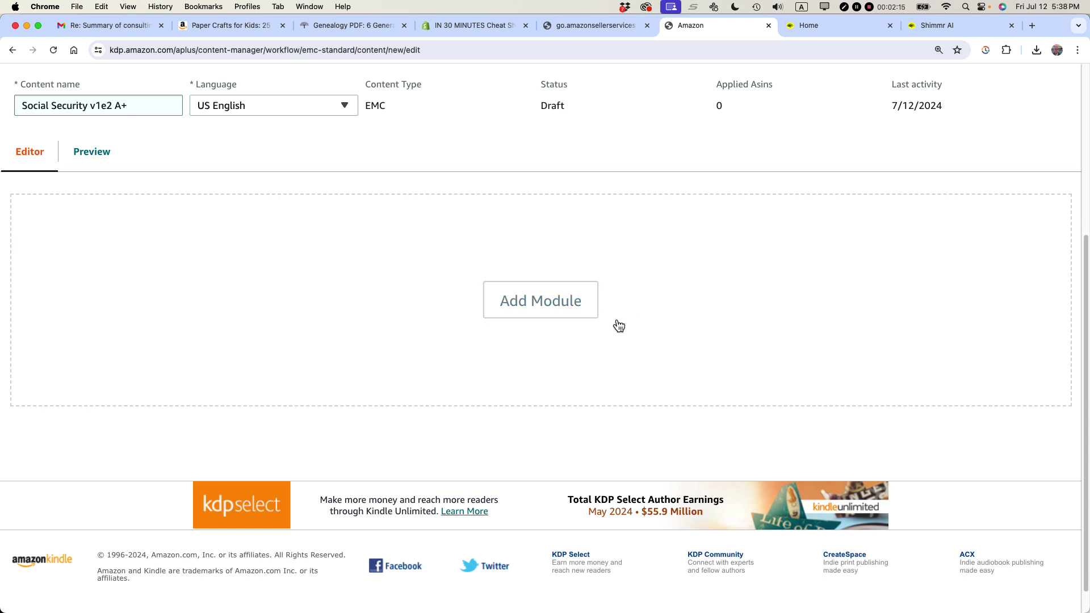
- Look over the Google Drive & Docs product page again for reference before returning to the editor
{"action": "key", "text": "super+Tab"}
{"action": "left_click", "coordinate": [801, 56]}
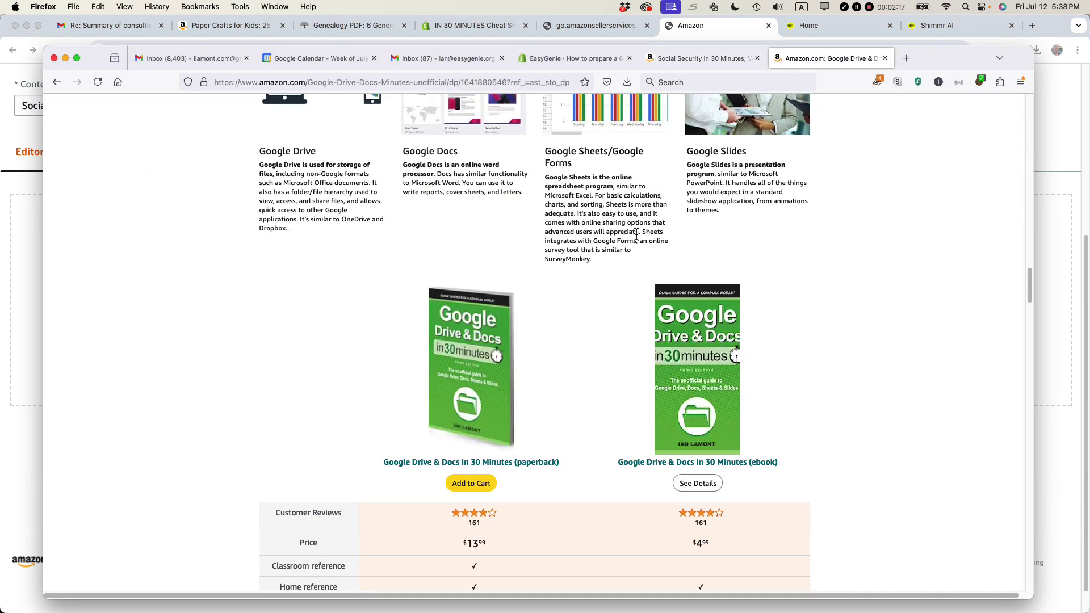
{"action": "scroll", "coordinate": [636, 233], "scroll_direction": "up", "scroll_amount": 2}
{"action": "scroll", "coordinate": [627, 286], "scroll_direction": "down", "scroll_amount": 3}
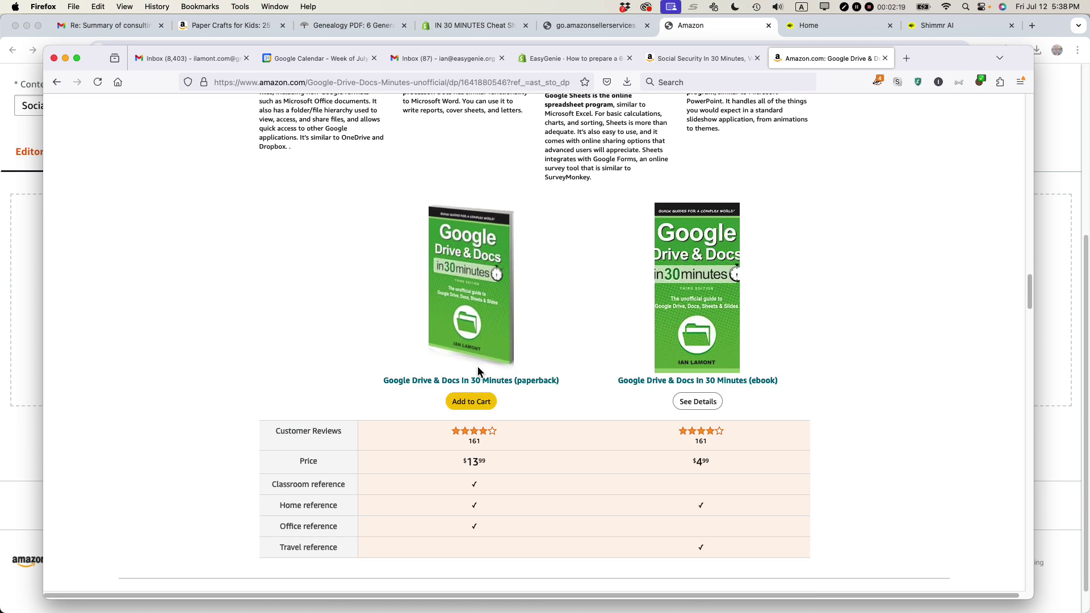
{"action": "scroll", "coordinate": [659, 328], "scroll_direction": "up", "scroll_amount": 3}
{"action": "scroll", "coordinate": [660, 324], "scroll_direction": "up", "scroll_amount": 10}
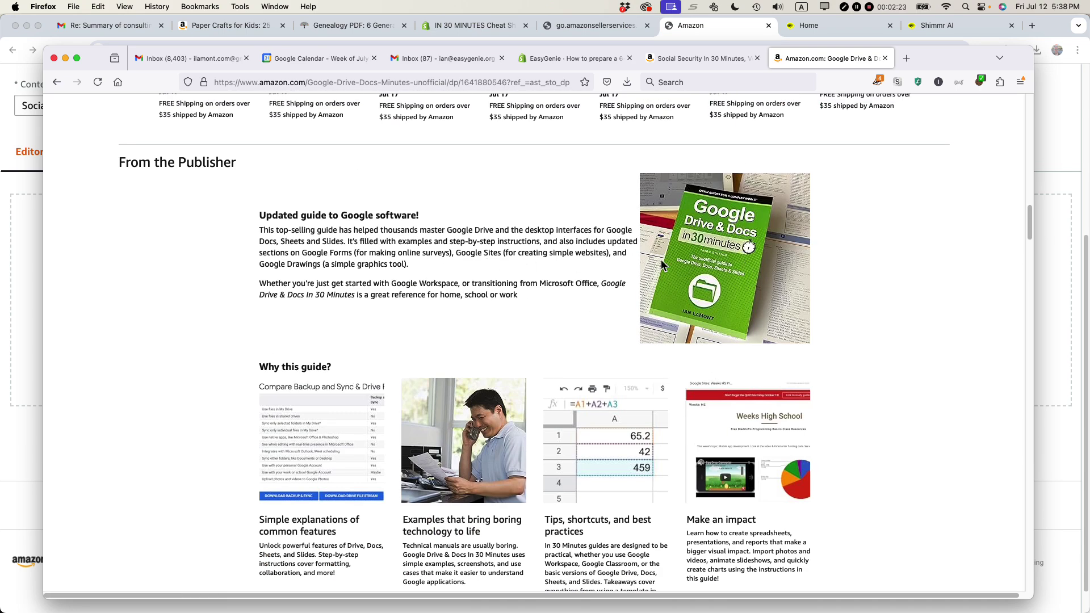
{"action": "key", "text": "super+Tab"}
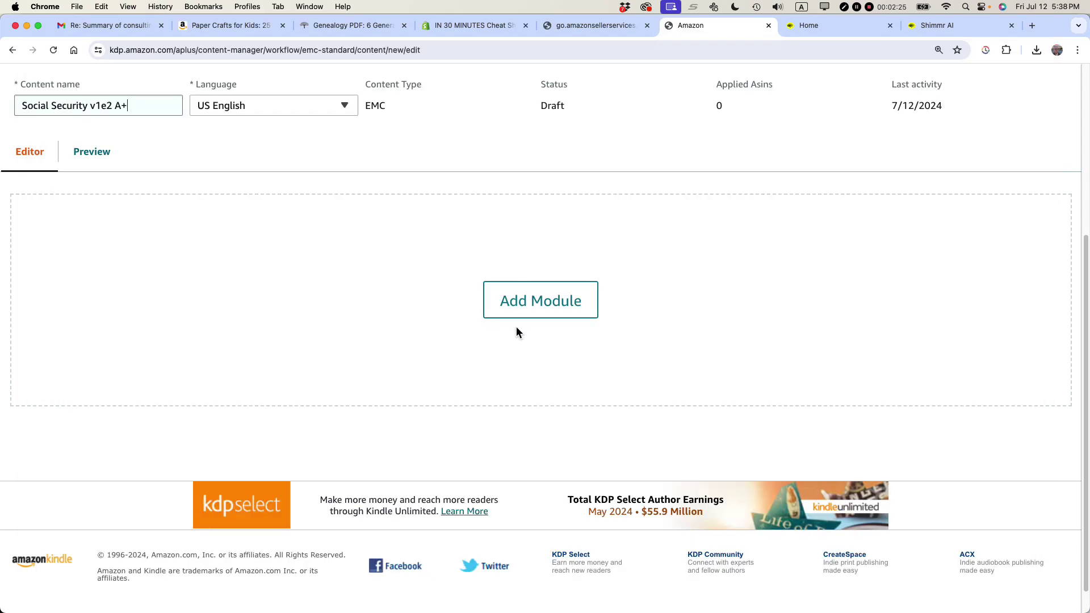
- Browse the module list and add a Standard Image & Light Text Overlay module
{"action": "left_click", "coordinate": [524, 291]}
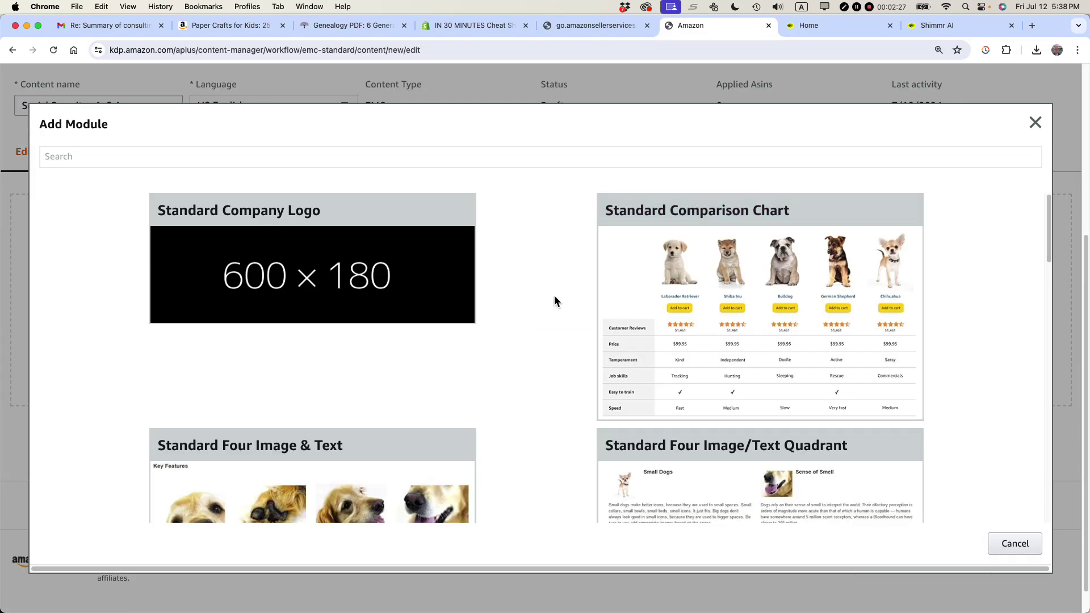
{"action": "scroll", "coordinate": [554, 295], "scroll_direction": "down", "scroll_amount": 10}
{"action": "scroll", "coordinate": [554, 296], "scroll_direction": "down", "scroll_amount": 3}
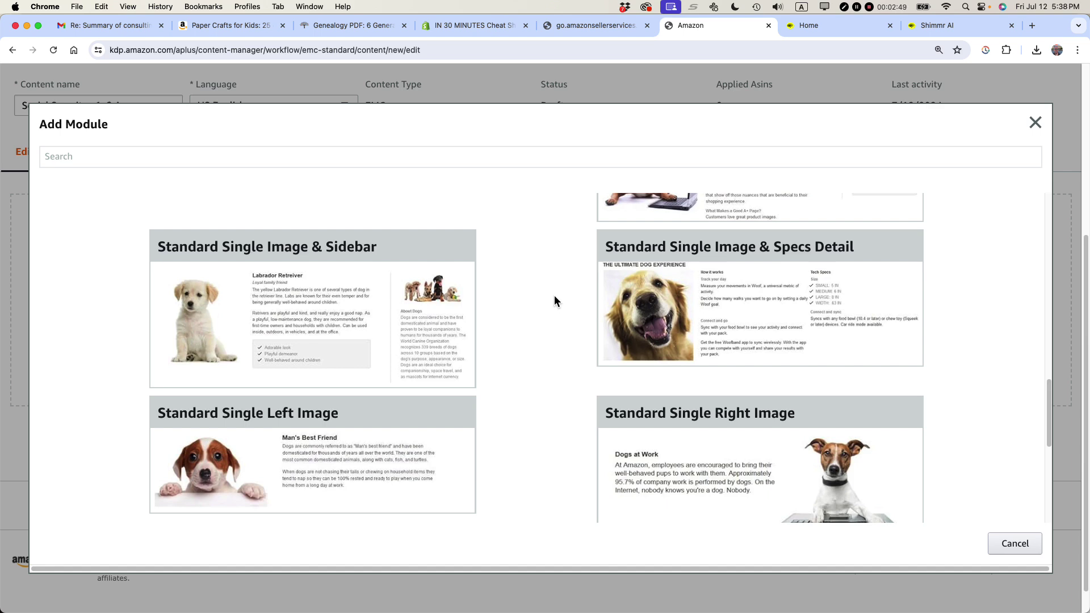
{"action": "scroll", "coordinate": [554, 296], "scroll_direction": "up", "scroll_amount": 1}
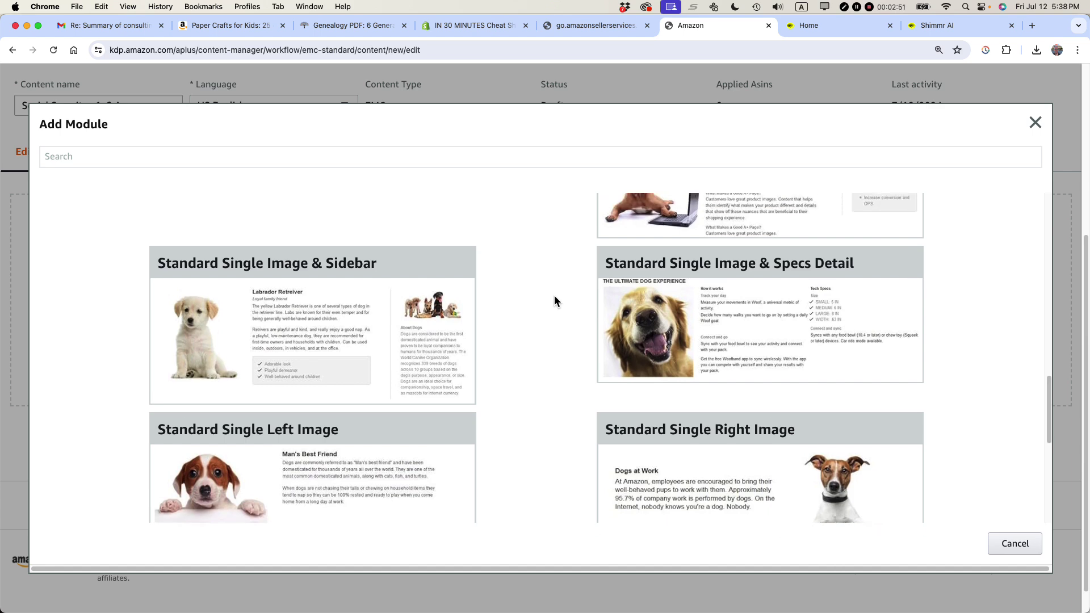
{"action": "scroll", "coordinate": [554, 296], "scroll_direction": "up", "scroll_amount": 5}
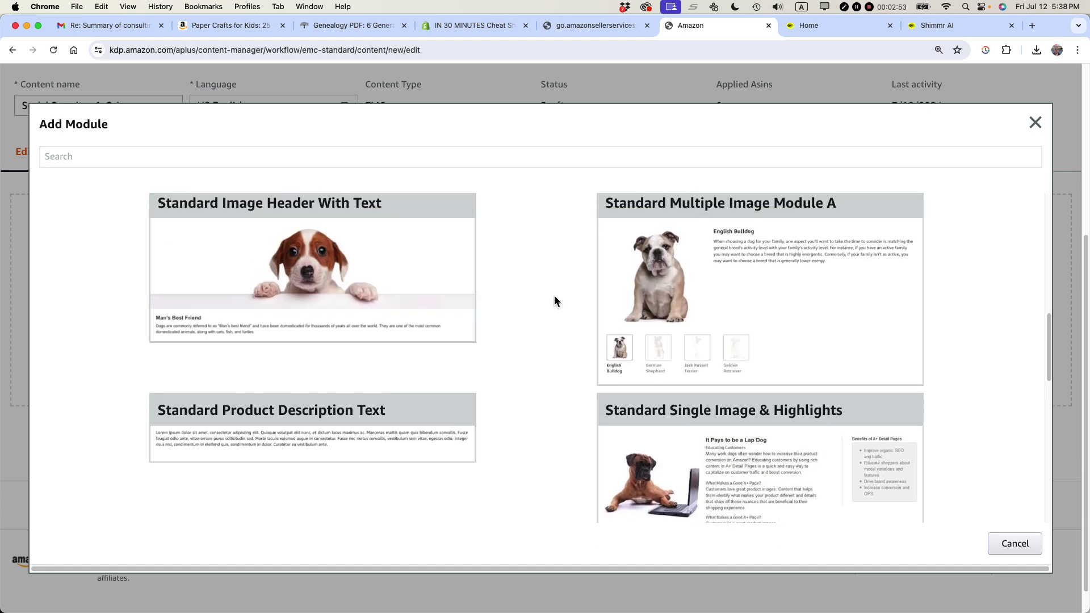
{"action": "scroll", "coordinate": [555, 295], "scroll_direction": "up", "scroll_amount": 8}
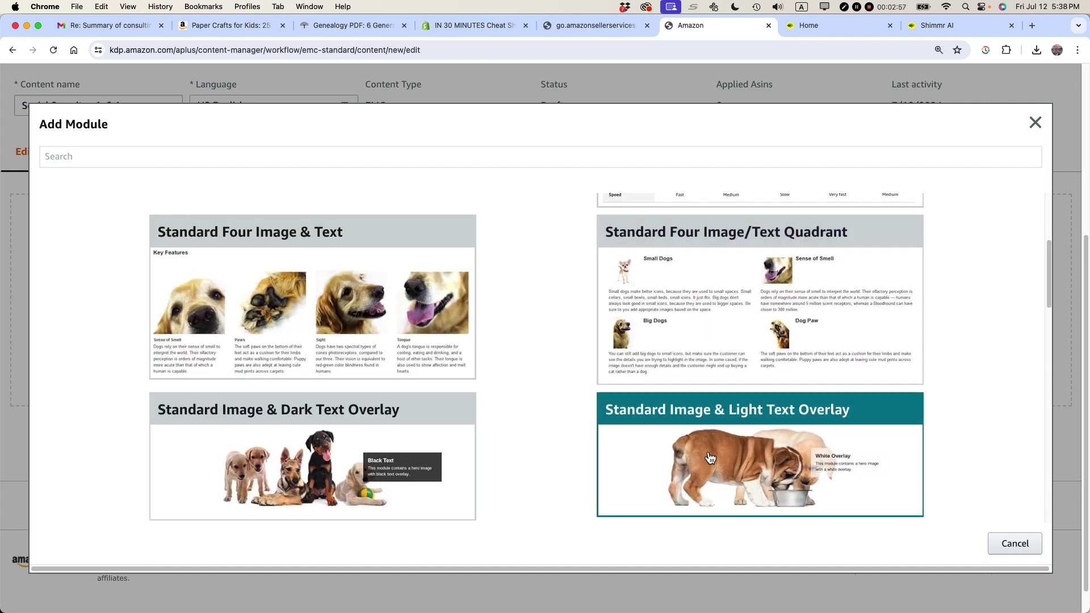
{"action": "left_click", "coordinate": [709, 457]}
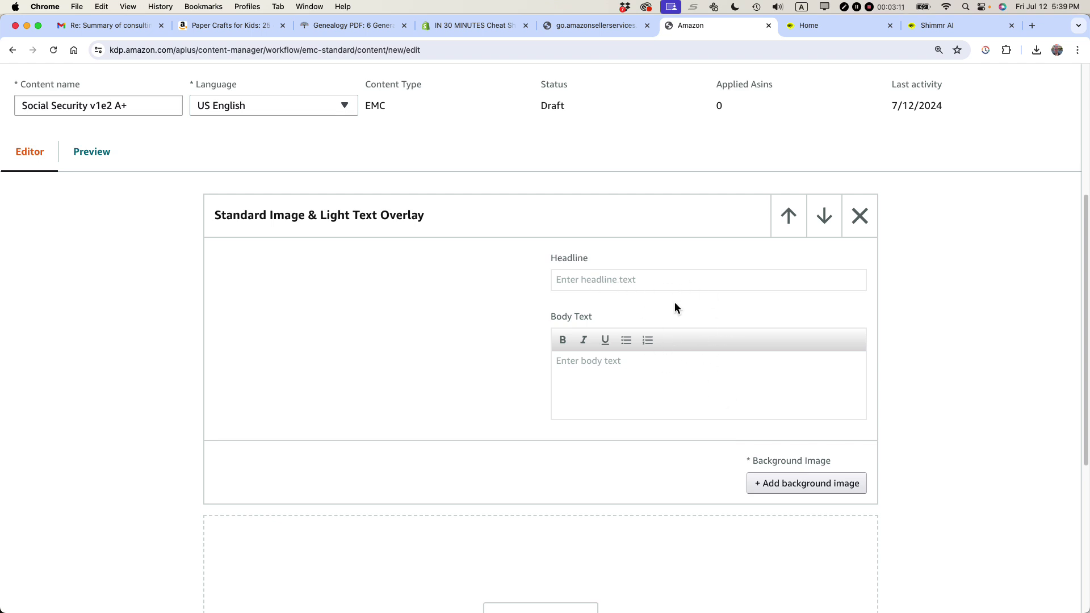
- Upload the 'Navigate Social Security with Ease Online' landscape background image with the keywords 'Social Security retirement benefits'
{"action": "left_click", "coordinate": [807, 483]}
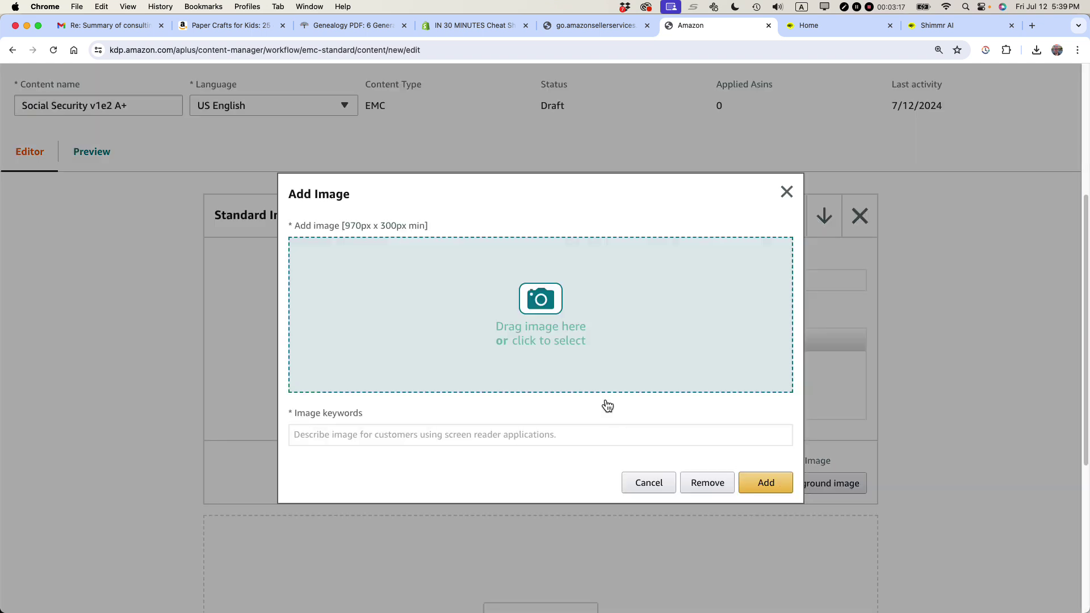
{"action": "key", "text": "super+Tab"}
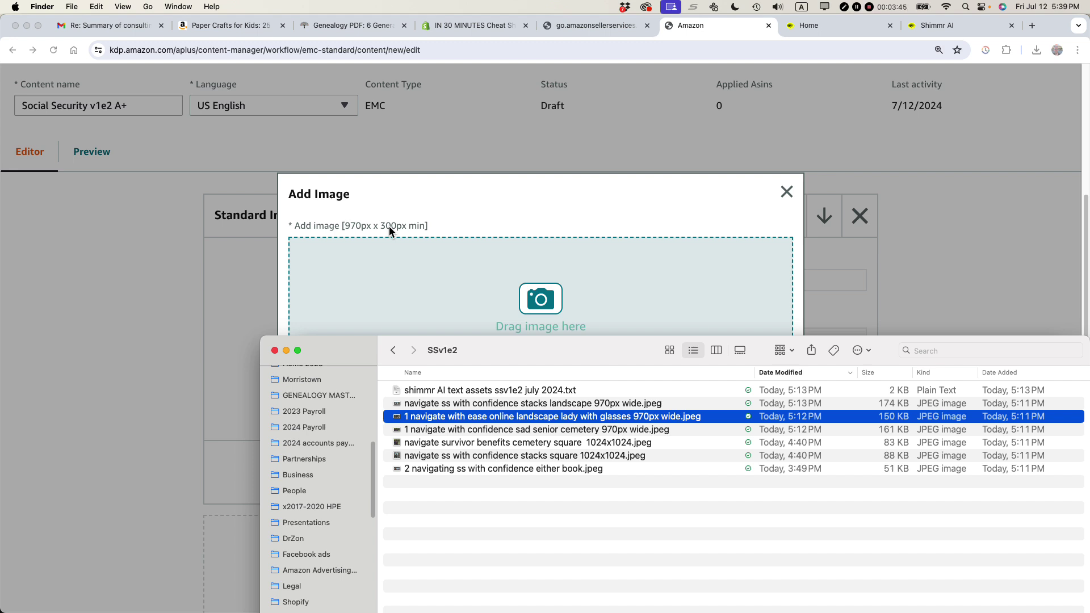
{"action": "double_click", "coordinate": [520, 420]}
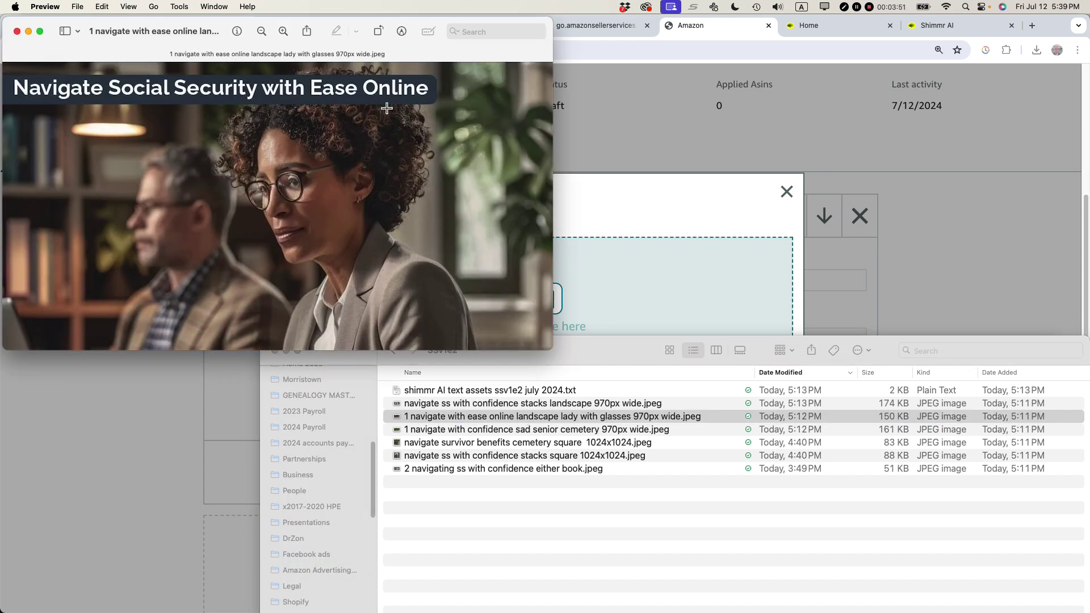
{"action": "key", "text": "super+w"}
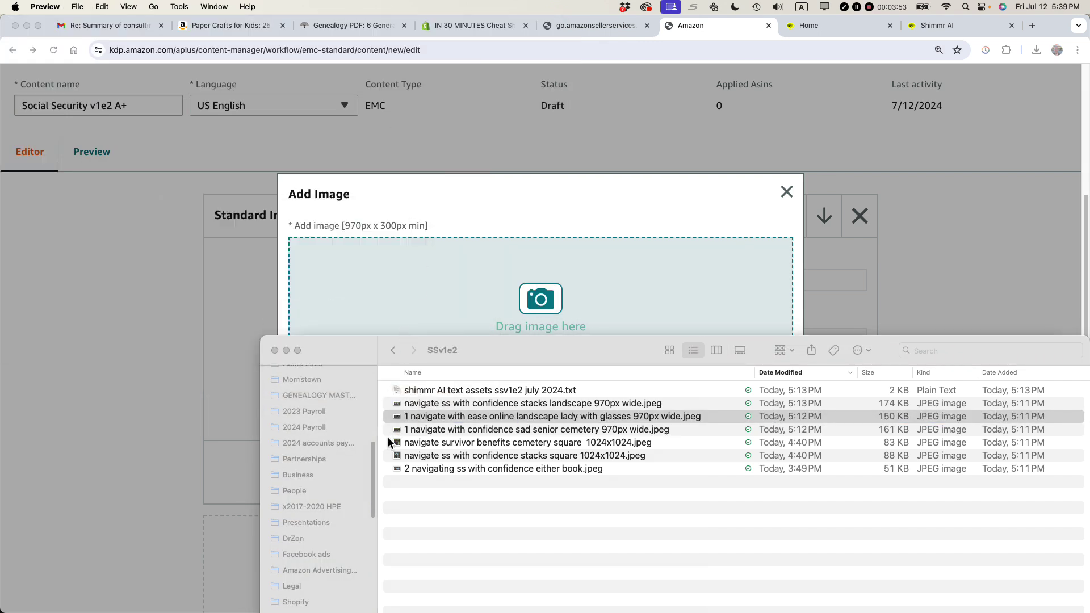
{"action": "left_click", "coordinate": [421, 418]}
{"action": "left_click_drag", "start_coordinate": [421, 419], "coordinate": [456, 362]}
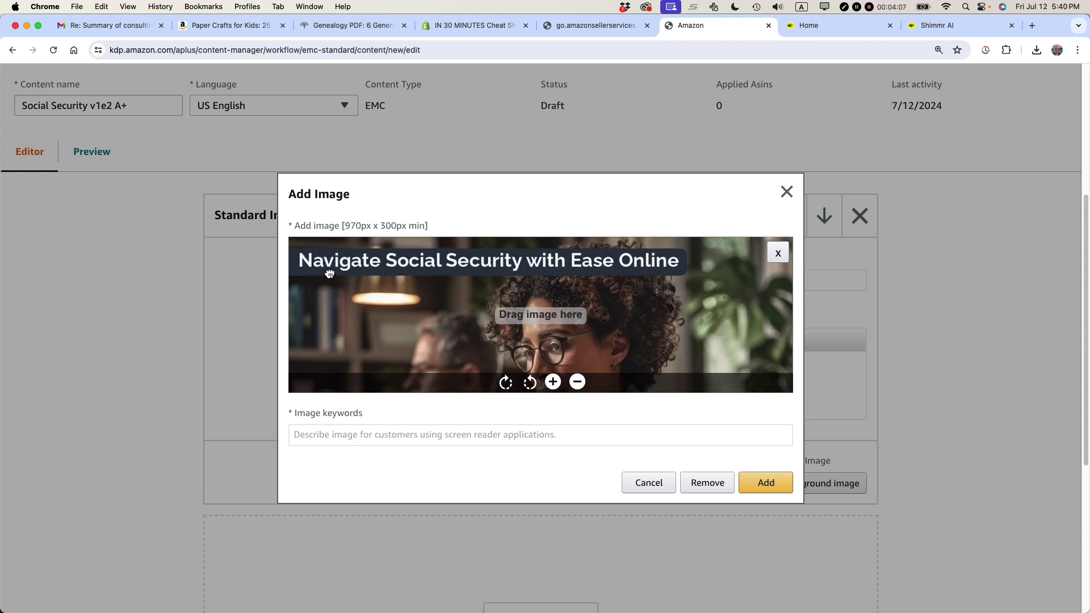
{"action": "left_click", "coordinate": [353, 434]}
{"action": "type", "text": "Socia"}
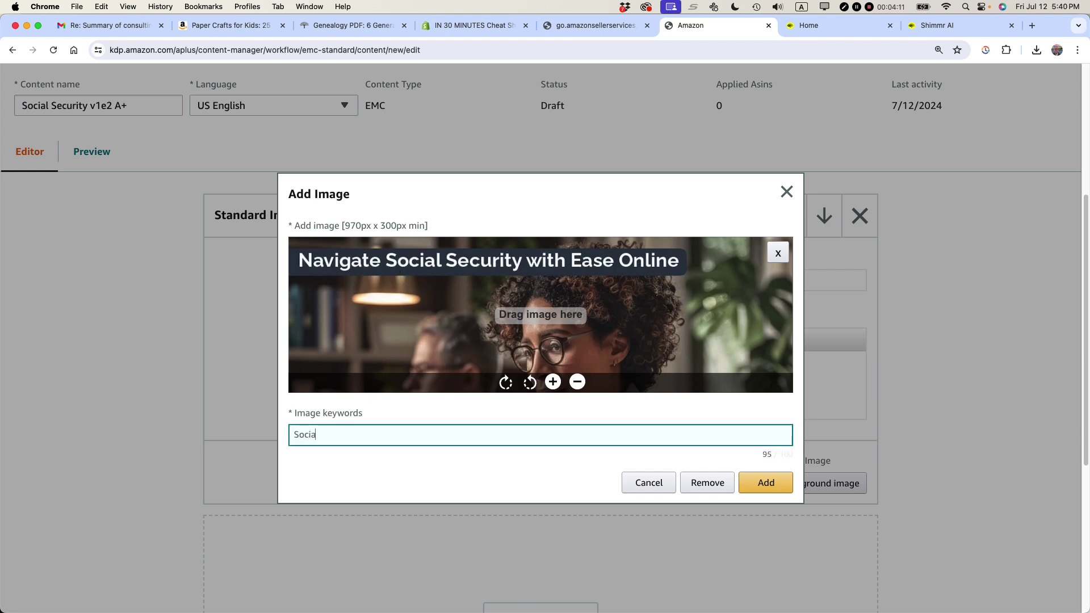
{"action": "type", "text": "l Security retirement be"}
{"action": "key", "text": "BackSpace"}
{"action": "type", "text": "enefits"}
{"action": "left_click", "coordinate": [757, 487]}
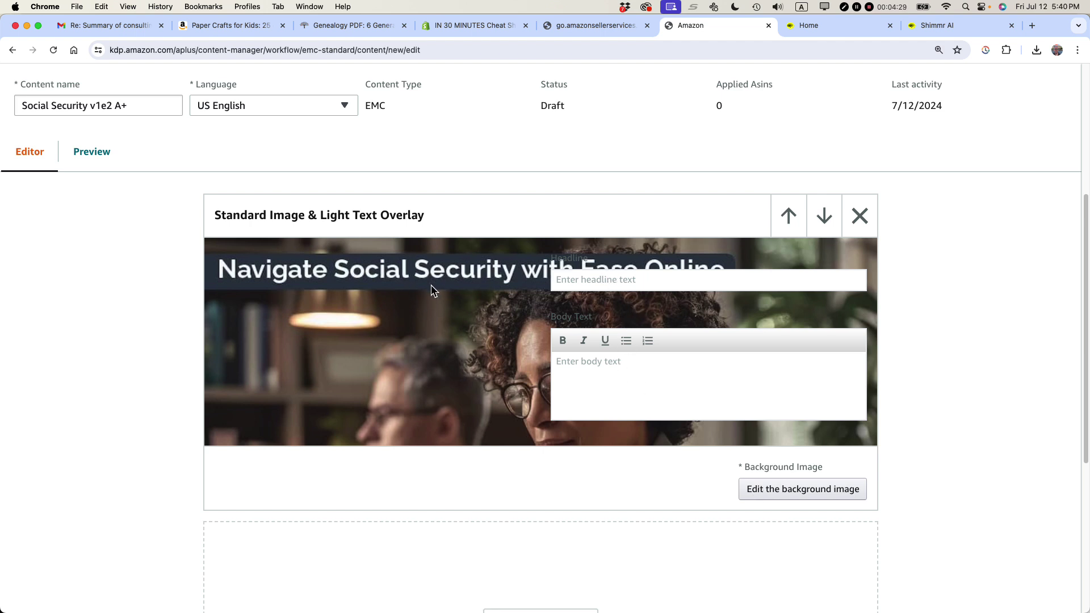
- Open the Add Module list below the overlay module and scroll through the module types
{"action": "scroll", "coordinate": [442, 287], "scroll_direction": "down", "scroll_amount": 5}
{"action": "scroll", "coordinate": [441, 290], "scroll_direction": "down", "scroll_amount": 1}
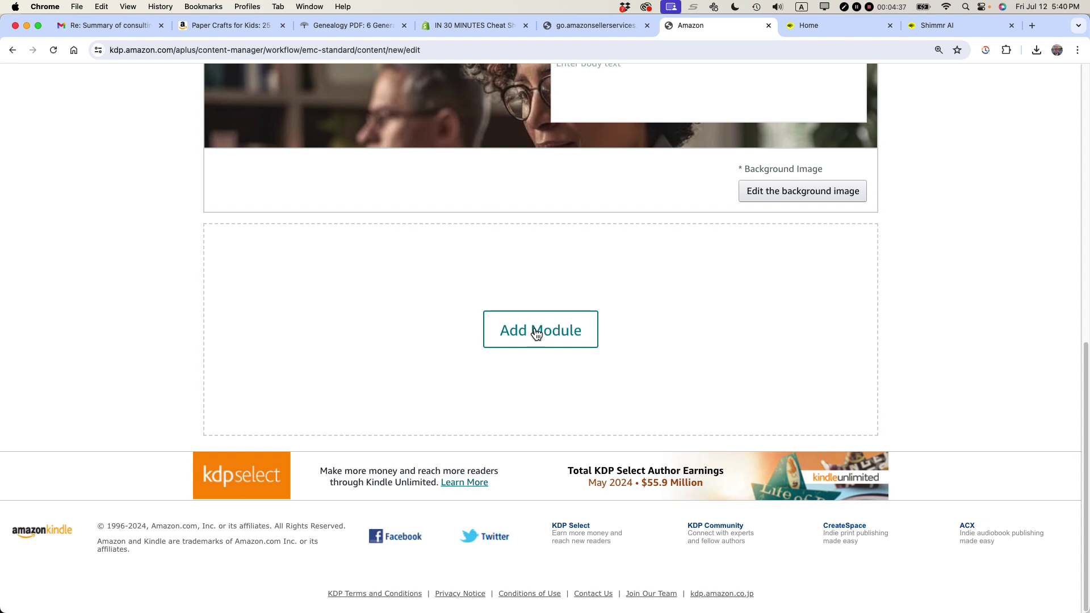
{"action": "left_click", "coordinate": [536, 333]}
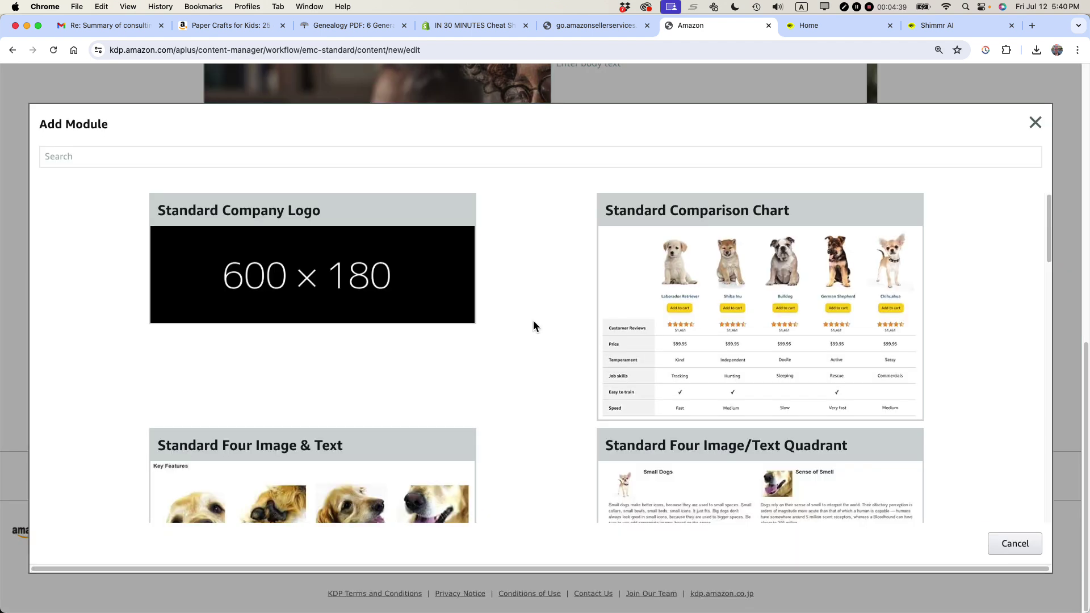
{"action": "scroll", "coordinate": [534, 321], "scroll_direction": "down", "scroll_amount": 6}
{"action": "scroll", "coordinate": [533, 320], "scroll_direction": "down", "scroll_amount": 2}
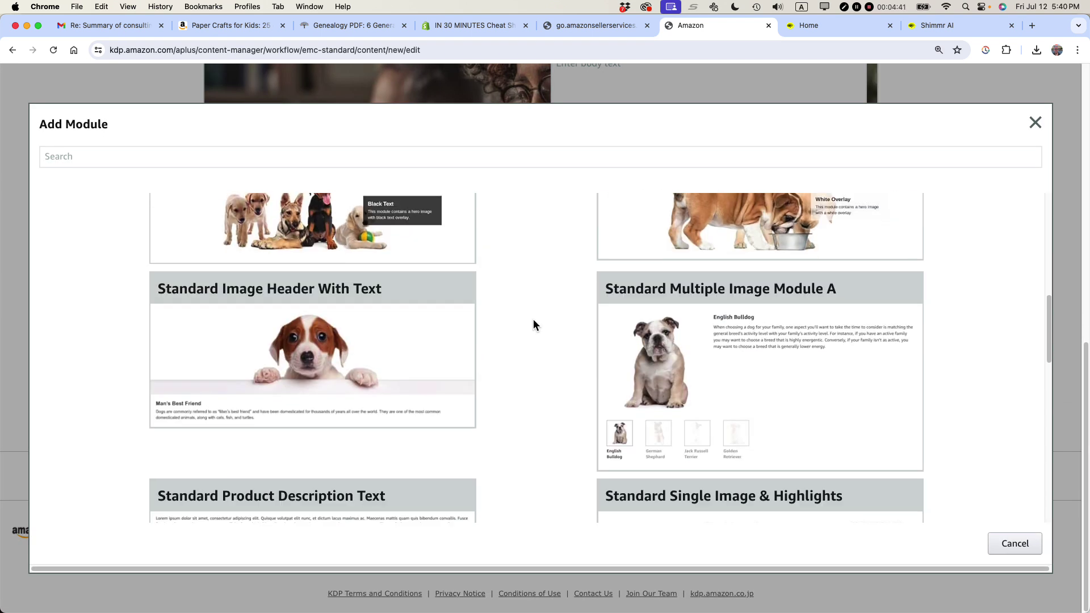
{"action": "scroll", "coordinate": [533, 321], "scroll_direction": "down", "scroll_amount": 5}
{"action": "scroll", "coordinate": [533, 325], "scroll_direction": "down", "scroll_amount": 3}
- Add a Standard Single Left Image module with the cemetery image and the keywords 'survivor benefits'
{"action": "left_click", "coordinate": [311, 309]}
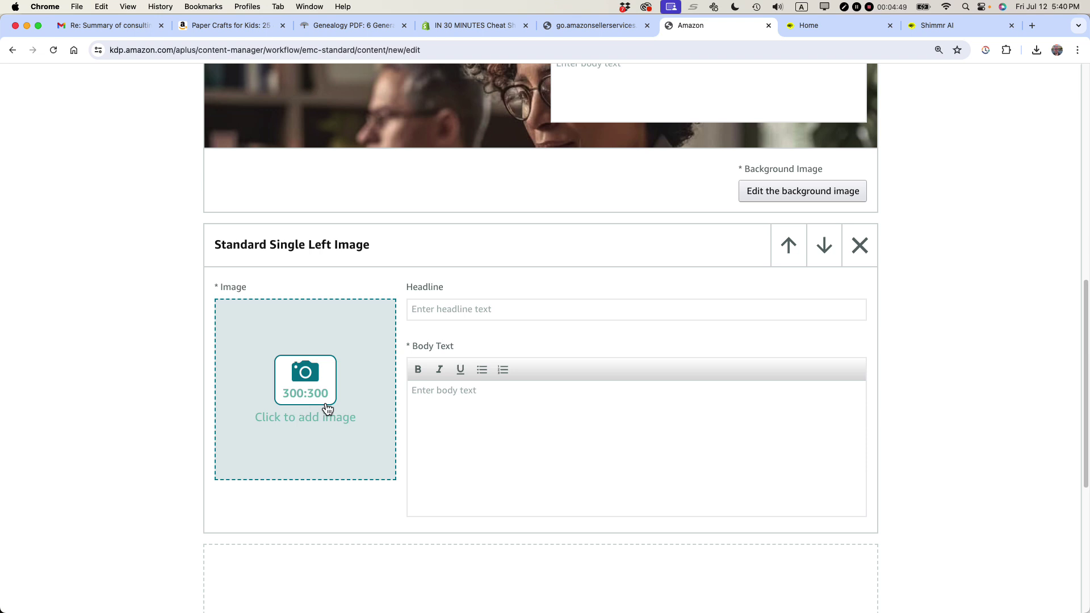
{"action": "left_click", "coordinate": [327, 409]}
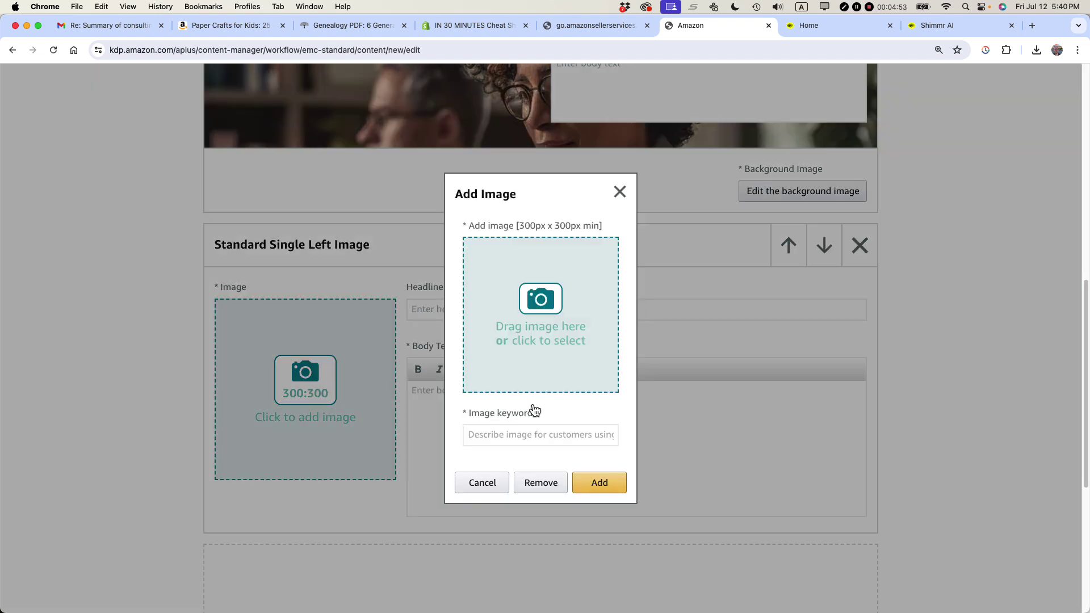
{"action": "key", "text": "super+Tab"}
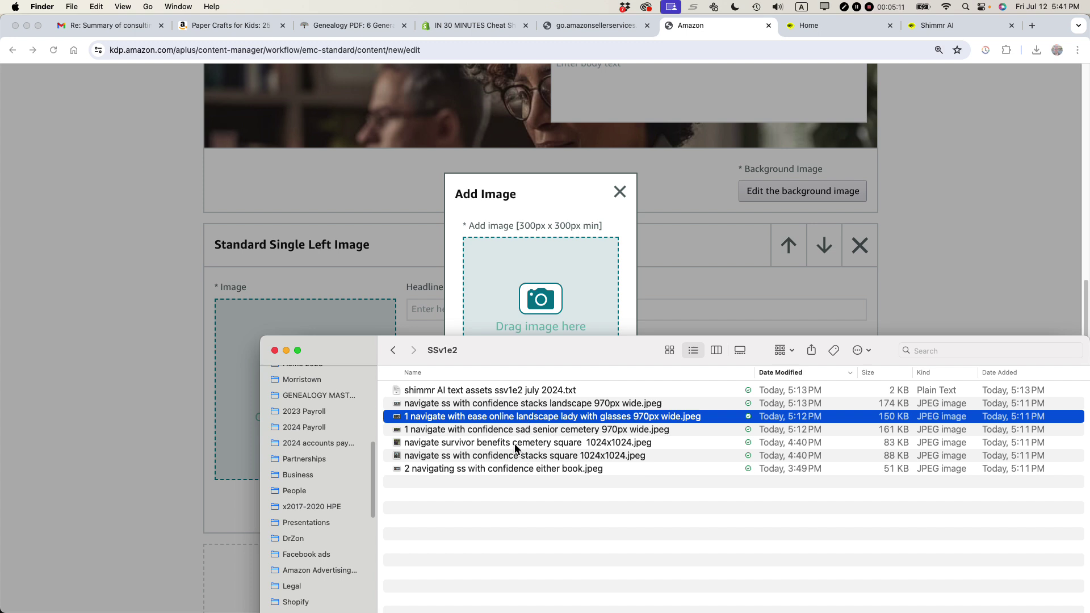
{"action": "double_click", "coordinate": [514, 443]}
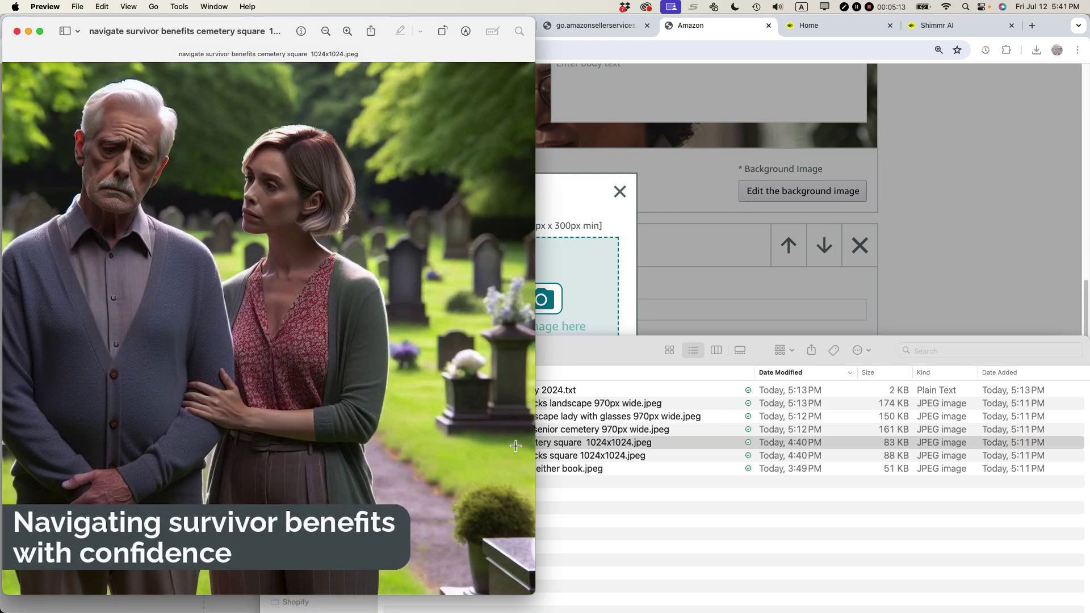
{"action": "key", "text": "super+w"}
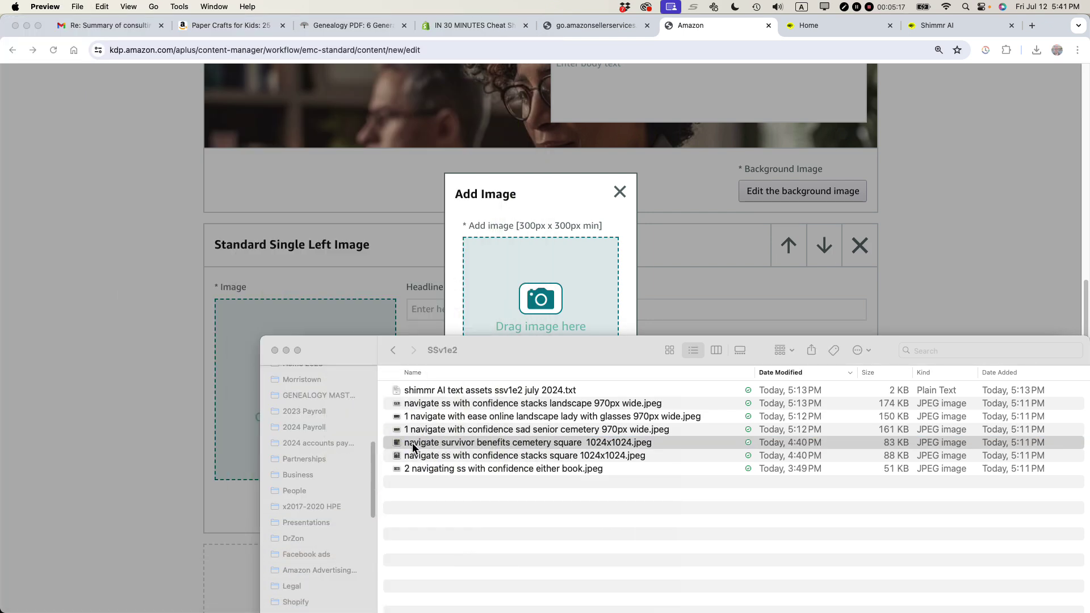
{"action": "left_click", "coordinate": [397, 445]}
{"action": "left_click_drag", "start_coordinate": [398, 446], "coordinate": [501, 299]}
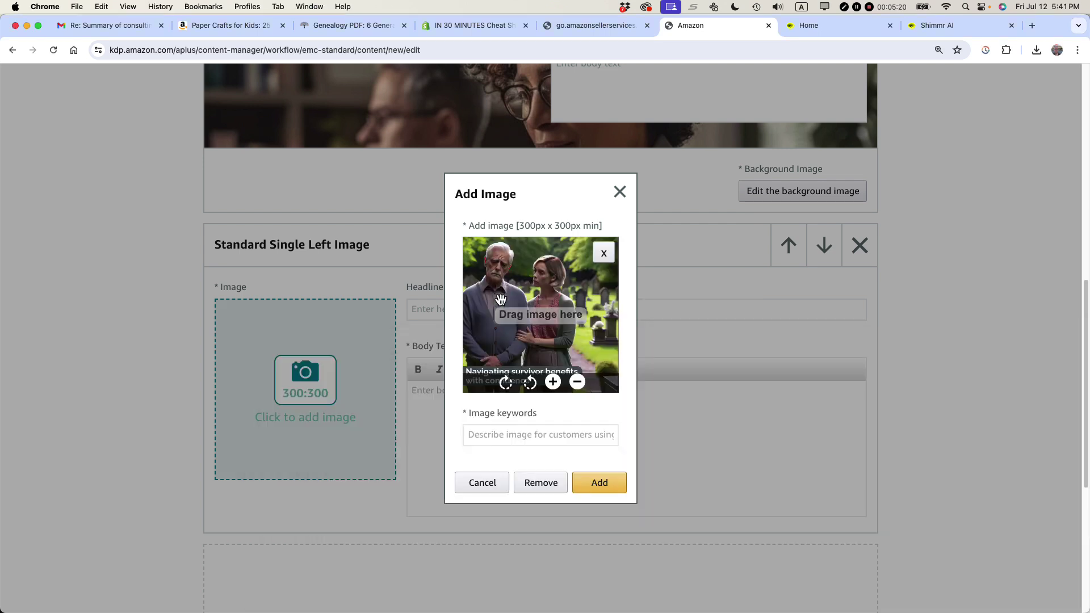
{"action": "left_click", "coordinate": [498, 436]}
{"action": "type", "text": "survivor "}
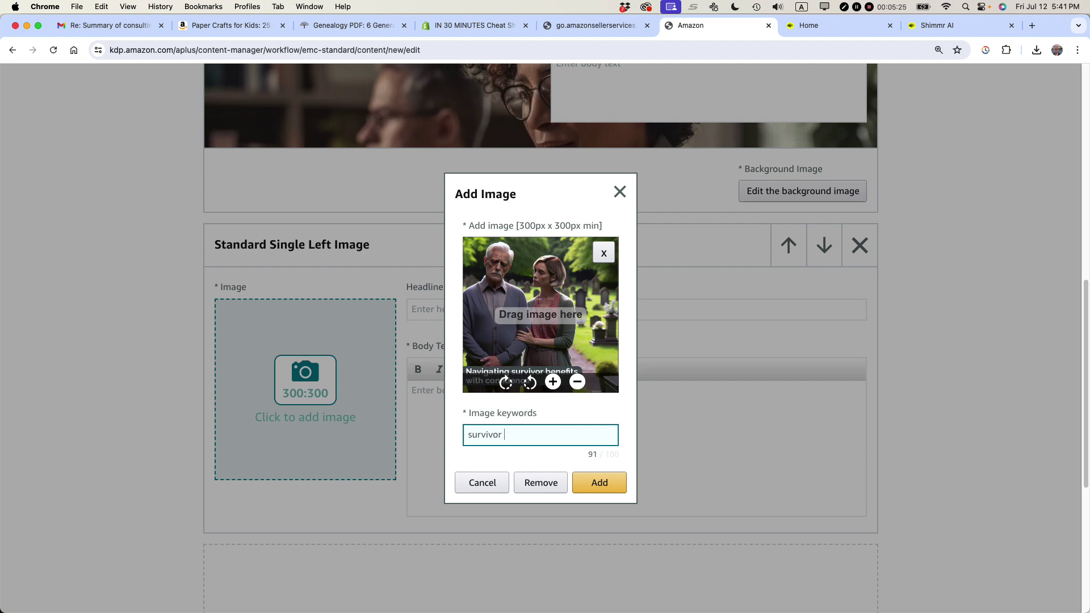
{"action": "type", "text": "benefits"}
{"action": "left_click", "coordinate": [607, 482]}
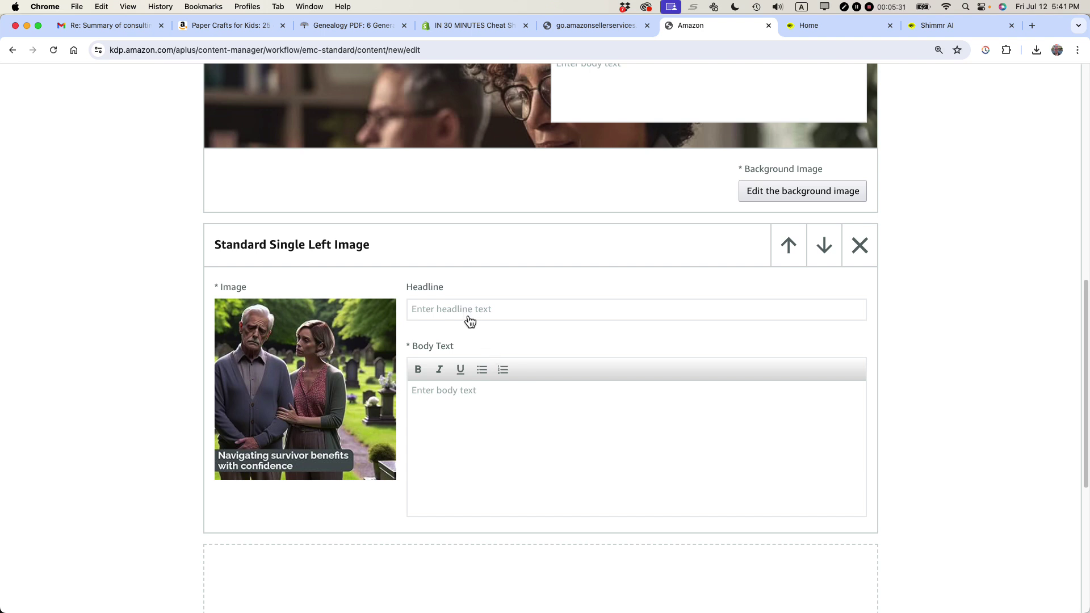
- Paste the headline 'A comprehensive guide to mastering Social Security benefits' from the TextEdit notes into the module
{"action": "key", "text": "super+Tab"}
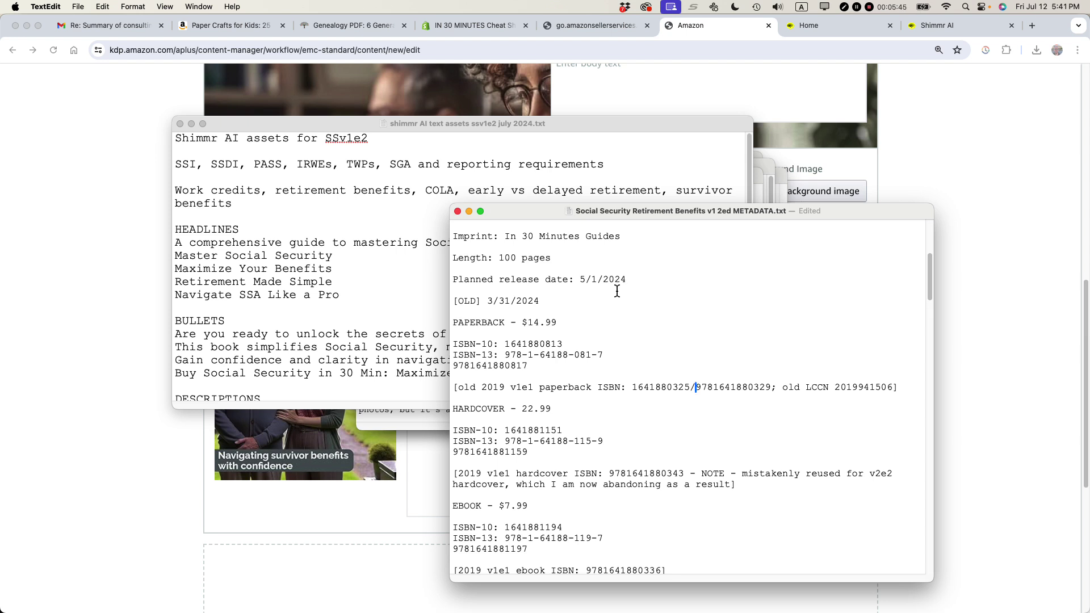
{"action": "left_click", "coordinate": [387, 153]}
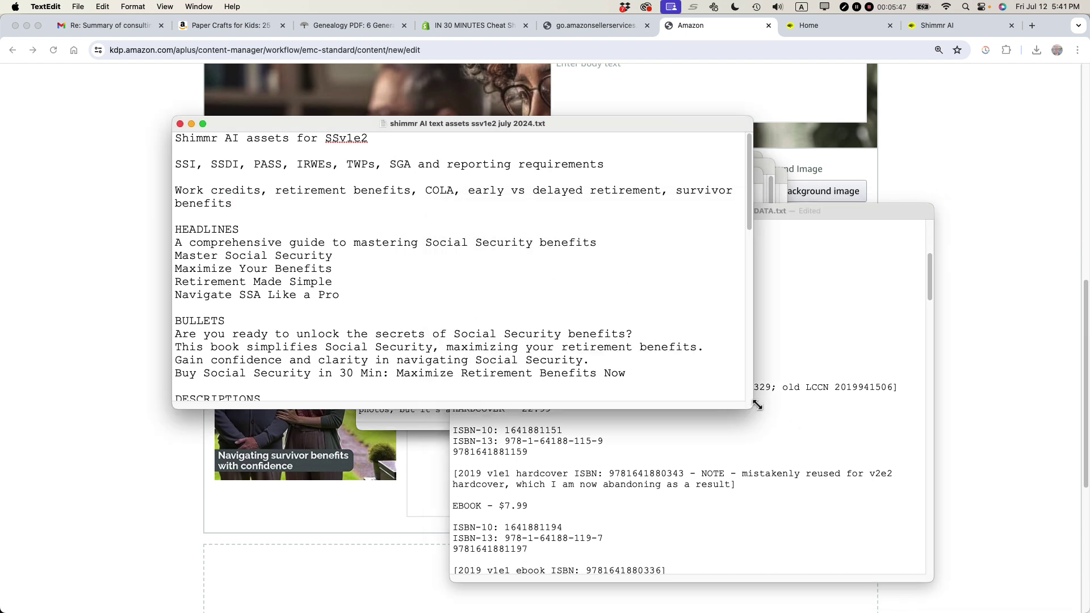
{"action": "left_click_drag", "start_coordinate": [756, 404], "coordinate": [978, 583]}
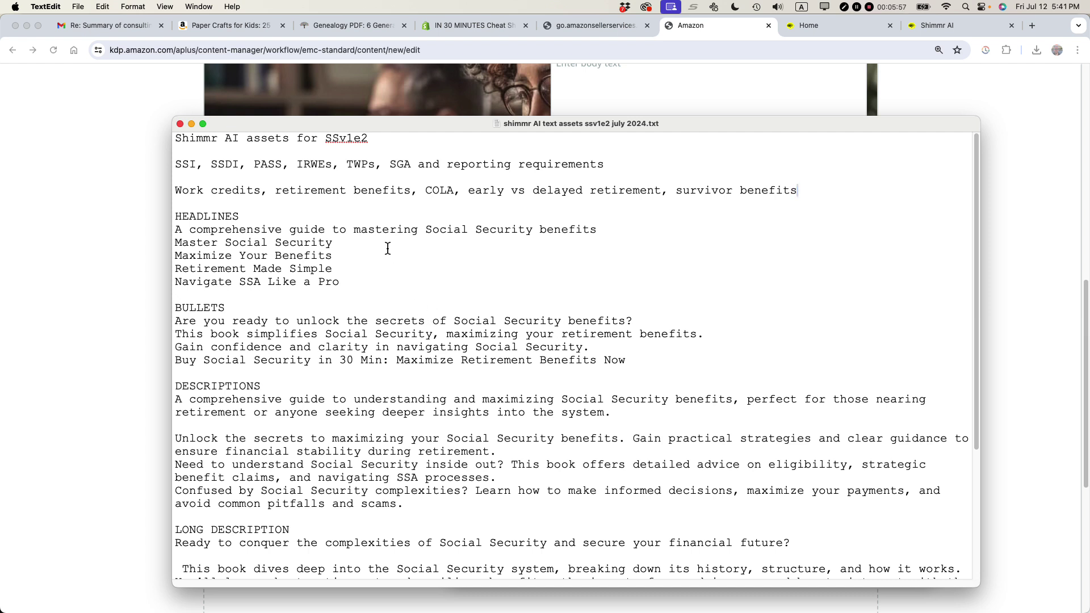
{"action": "triple_click", "coordinate": [359, 230]}
{"action": "key", "text": "super+c"}
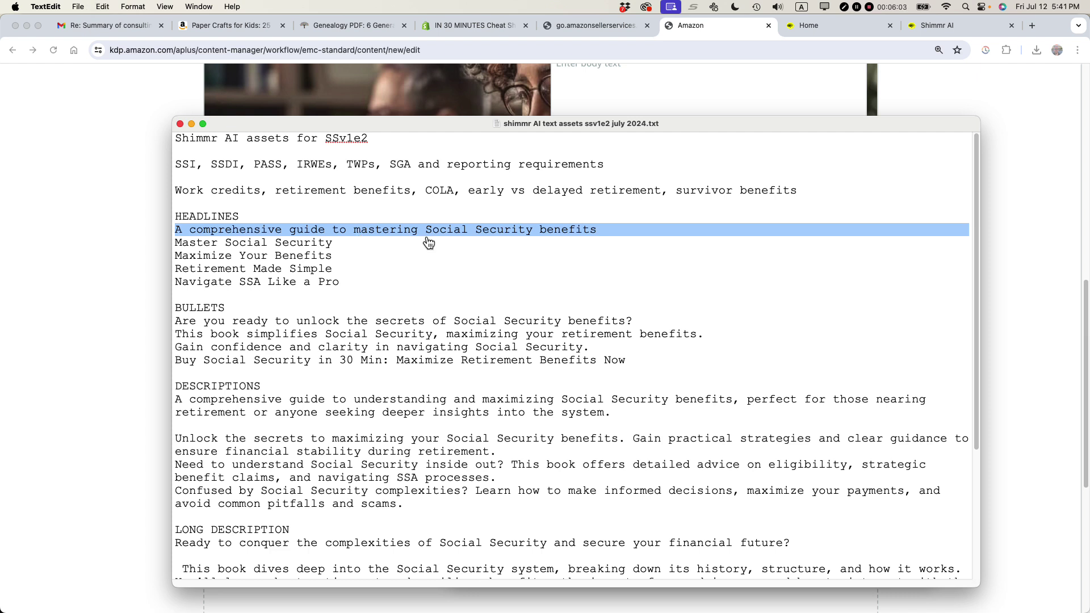
{"action": "key", "text": "super+Tab"}
{"action": "left_click", "coordinate": [452, 311]}
{"action": "key", "text": "super+v"}
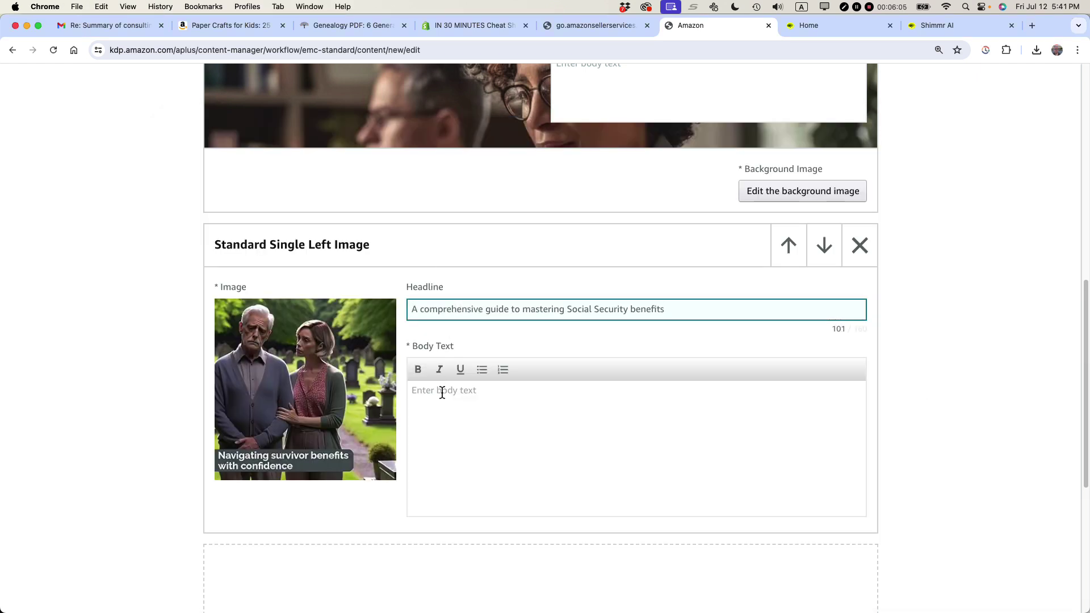
- Paste the three description paragraphs from the notes into the Body Text
{"action": "left_click", "coordinate": [443, 393]}
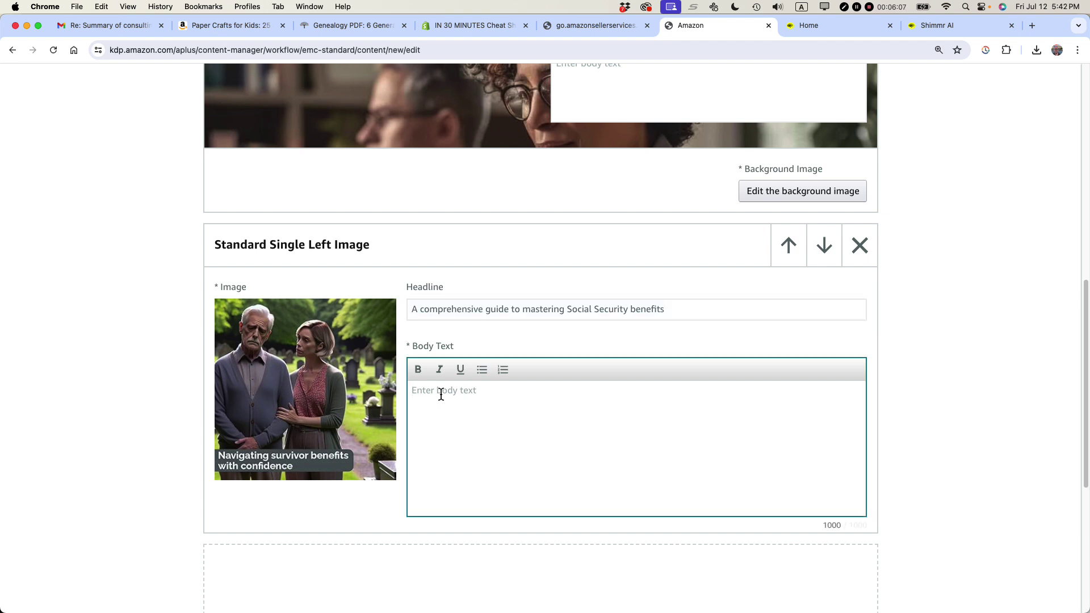
{"action": "key", "text": "super+Tab"}
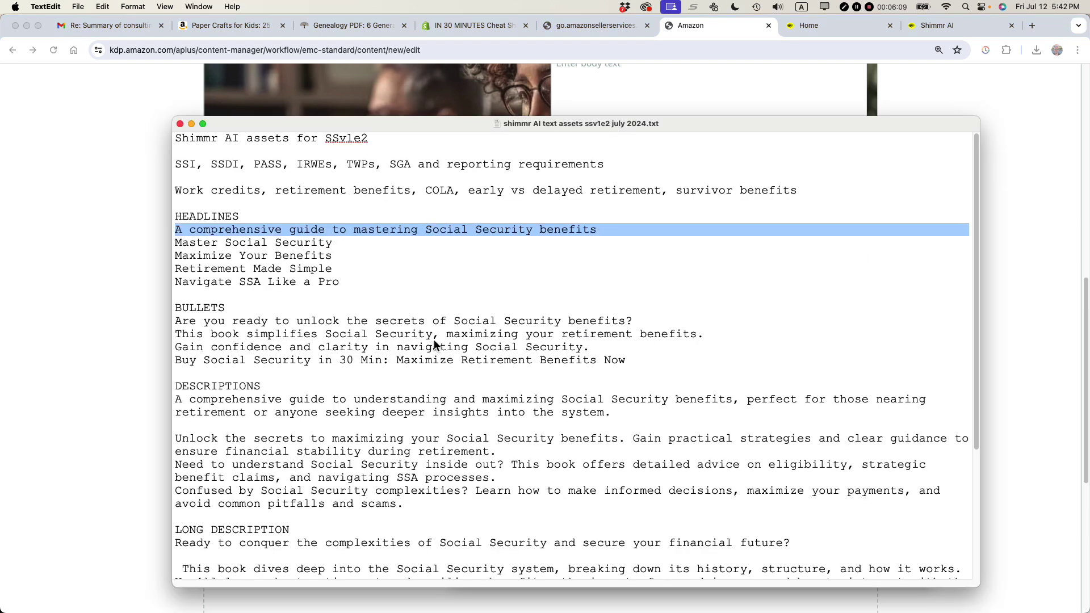
{"action": "scroll", "coordinate": [437, 309], "scroll_direction": "down", "scroll_amount": 3}
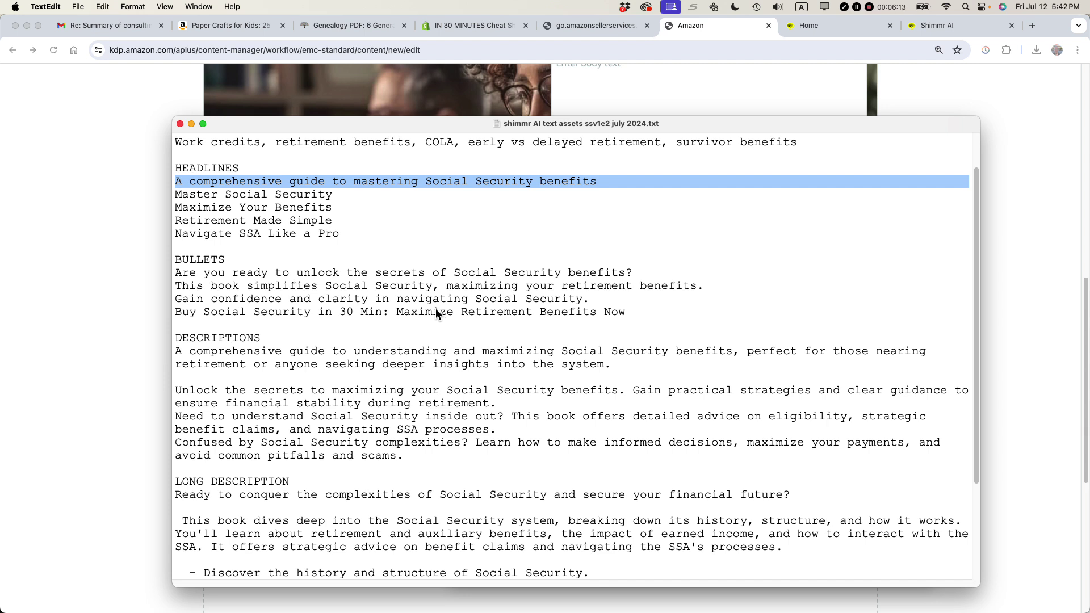
{"action": "scroll", "coordinate": [436, 309], "scroll_direction": "down", "scroll_amount": 2}
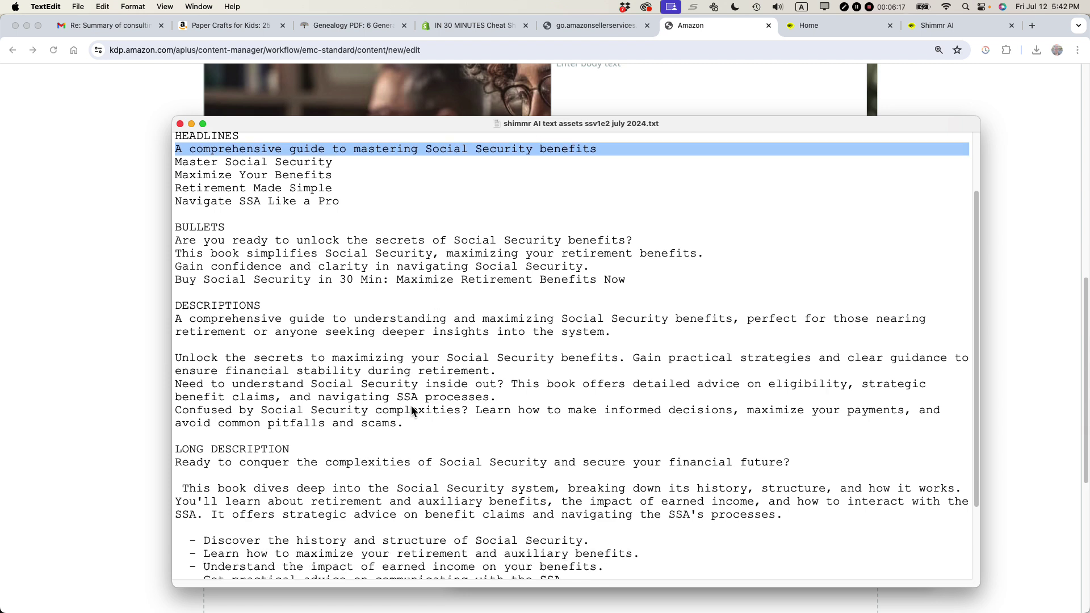
{"action": "left_click_drag", "start_coordinate": [418, 424], "coordinate": [176, 353]}
{"action": "key", "text": "super+c"}
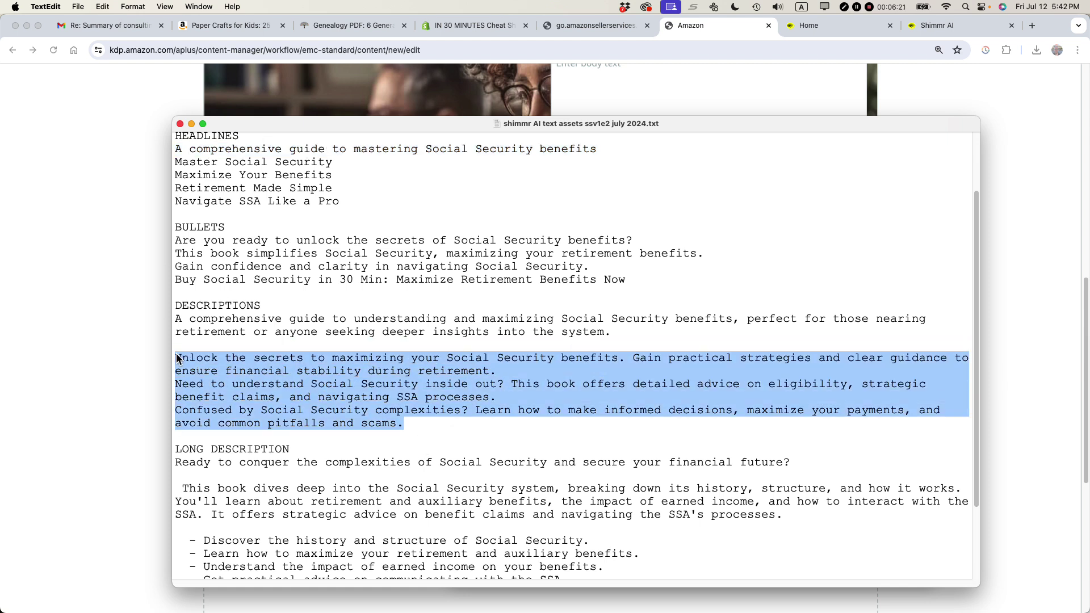
{"action": "key", "text": "super+Tab"}
{"action": "key", "text": "super+v"}
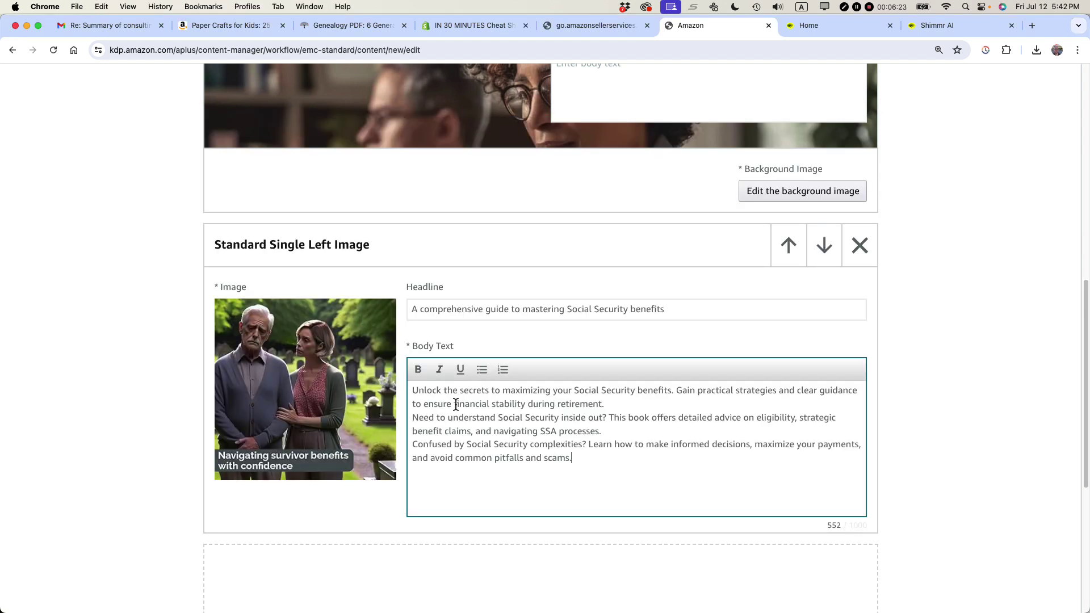
- Make the body a bulleted list and bold each bullet's opening sentence or question
{"action": "left_click_drag", "start_coordinate": [544, 458], "coordinate": [531, 391]}
{"action": "left_click", "coordinate": [484, 378]}
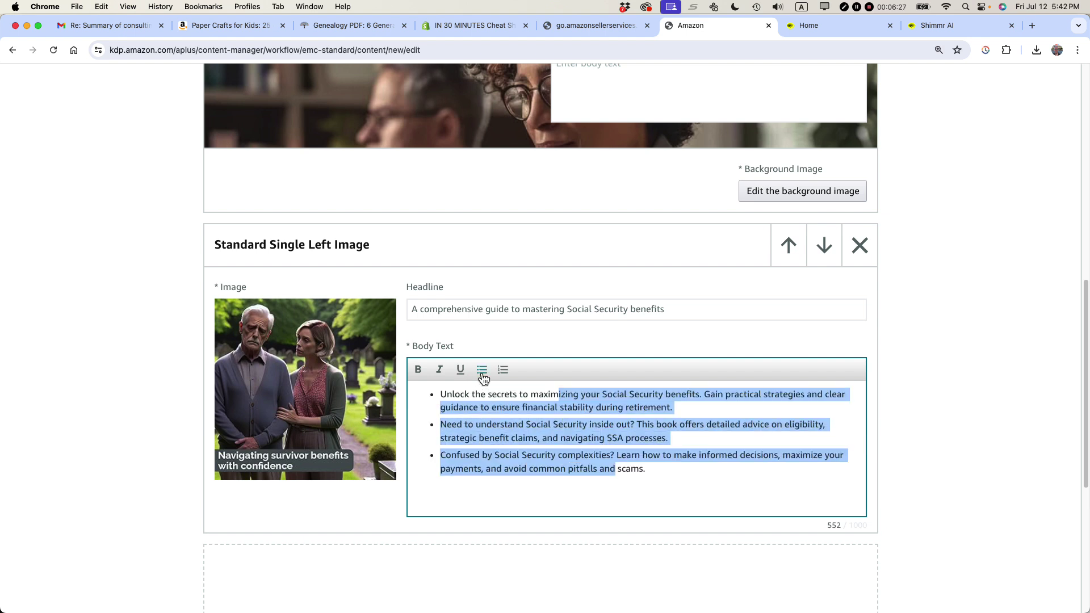
{"action": "left_click", "coordinate": [487, 427]}
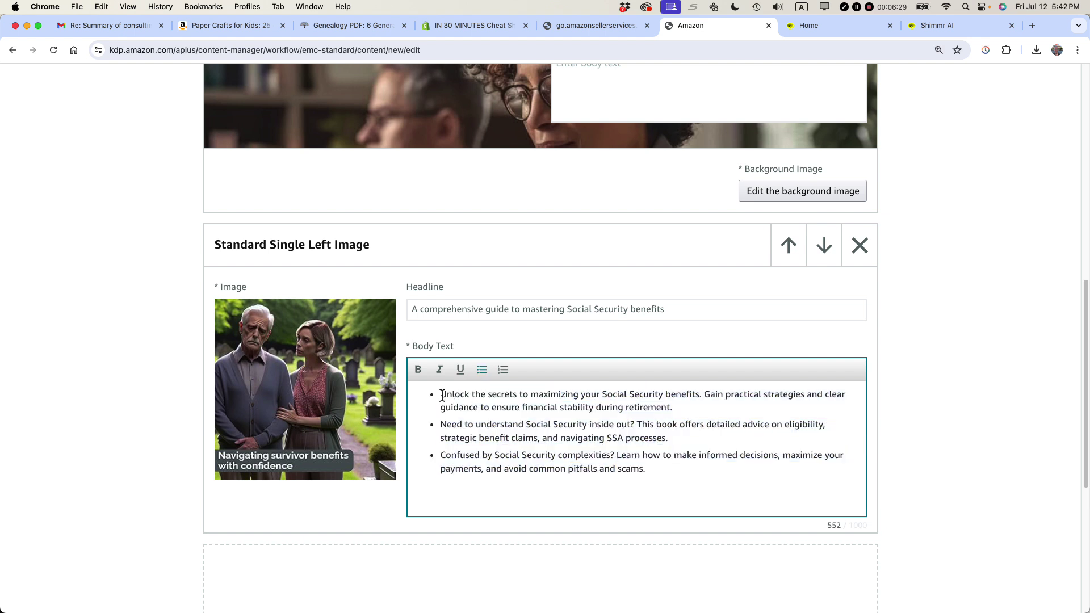
{"action": "left_click_drag", "start_coordinate": [441, 394], "coordinate": [705, 399]}
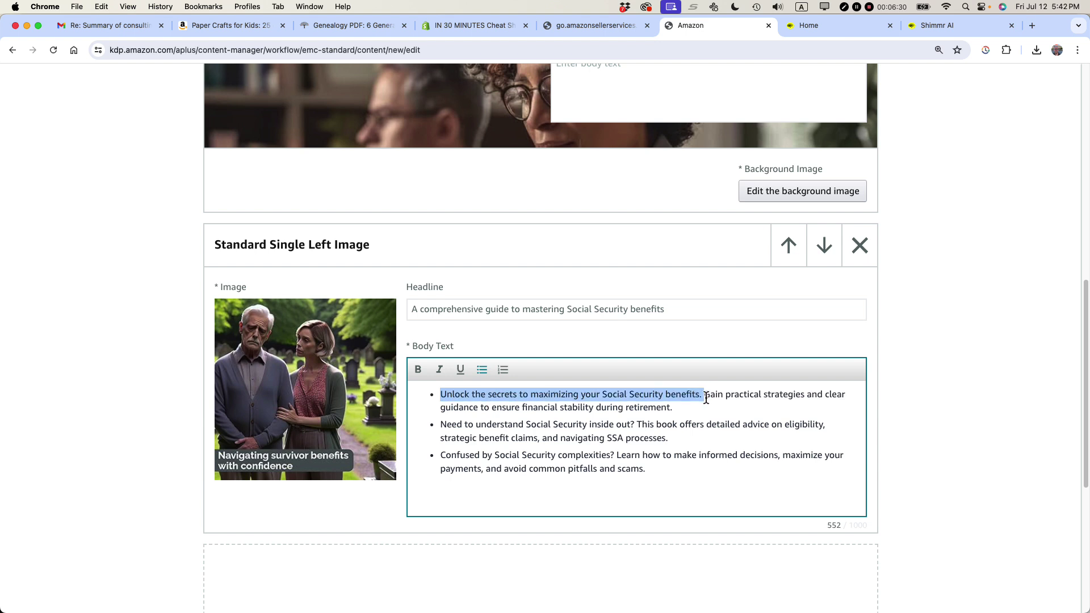
{"action": "left_click", "coordinate": [418, 370]}
{"action": "left_click_drag", "start_coordinate": [441, 425], "coordinate": [637, 426]}
{"action": "left_click", "coordinate": [418, 370]}
{"action": "left_click_drag", "start_coordinate": [441, 455], "coordinate": [617, 459]}
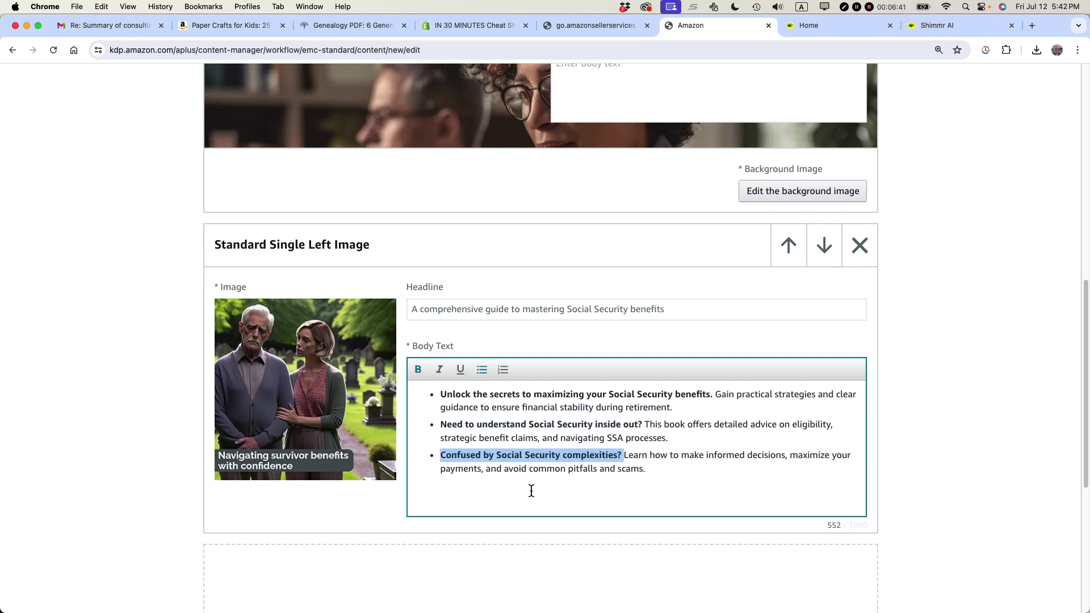
{"action": "scroll", "coordinate": [653, 392], "scroll_direction": "down", "scroll_amount": 6}
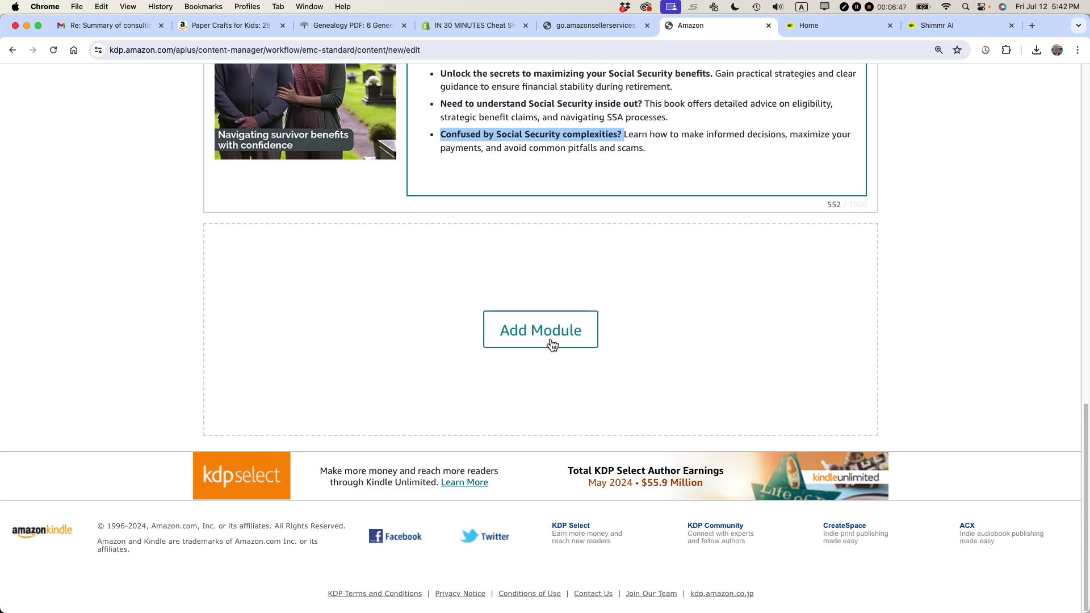
- Add a Standard Comparison Chart module and place the caret in the first product's ASIN field
{"action": "left_click", "coordinate": [551, 343]}
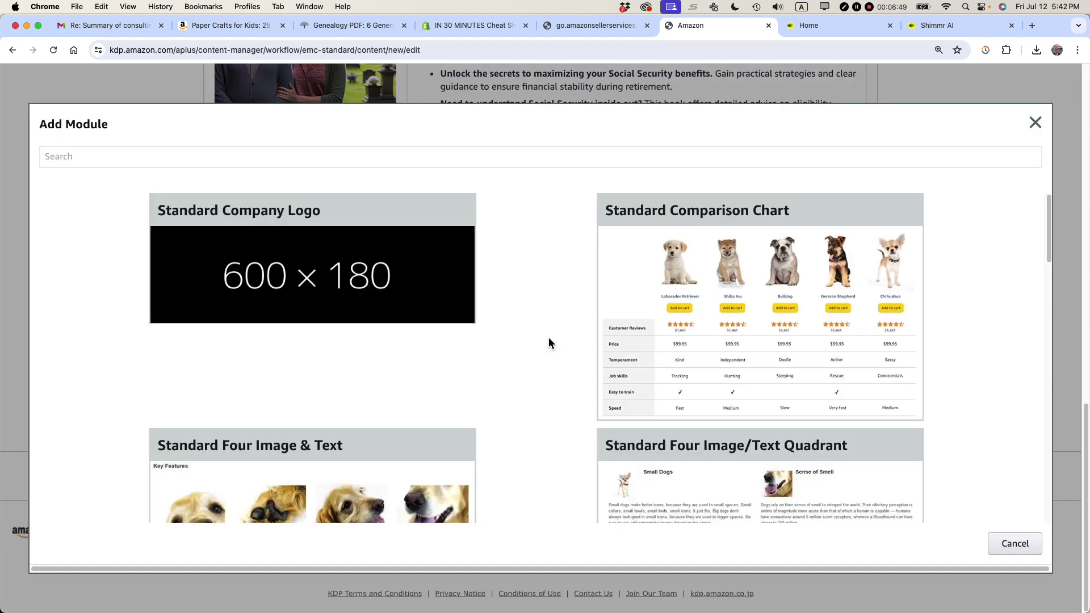
{"action": "left_click", "coordinate": [714, 345]}
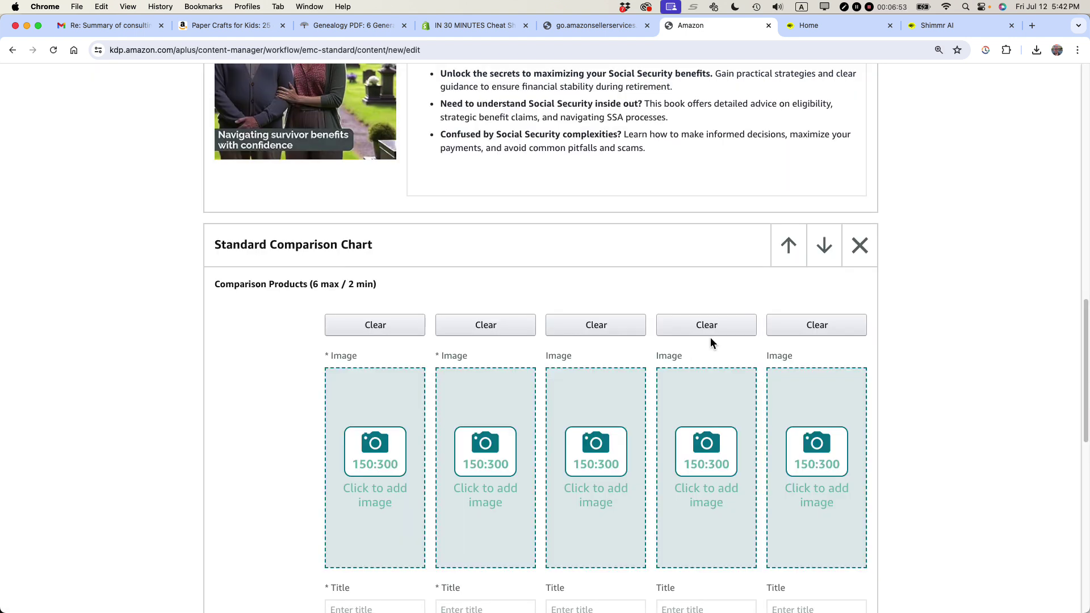
{"action": "scroll", "coordinate": [711, 337], "scroll_direction": "down", "scroll_amount": 4}
{"action": "scroll", "coordinate": [714, 344], "scroll_direction": "down", "scroll_amount": 3}
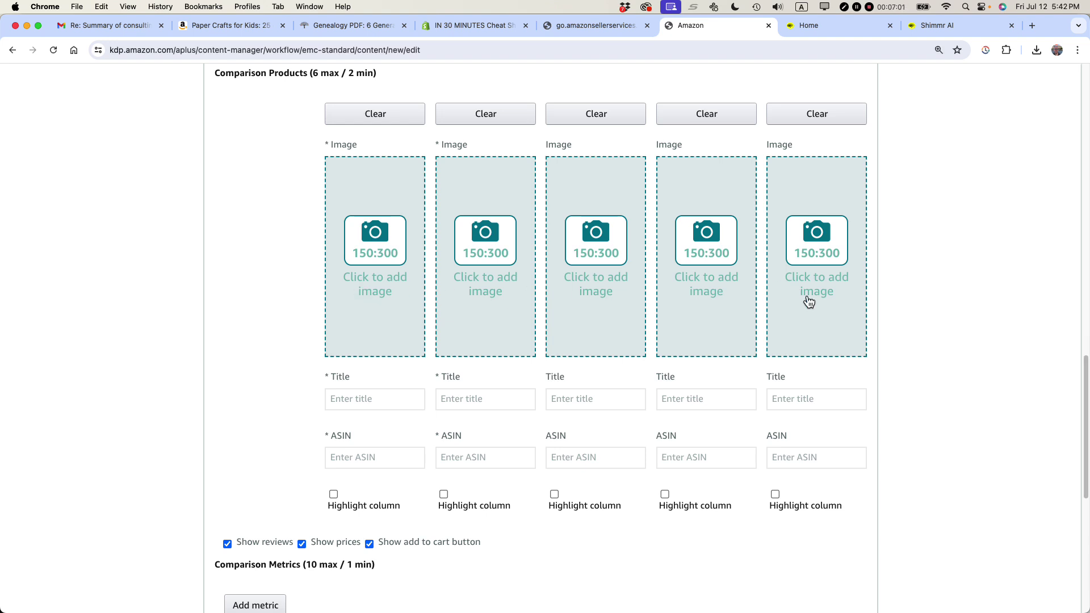
{"action": "left_click_drag", "start_coordinate": [346, 73], "coordinate": [377, 76]}
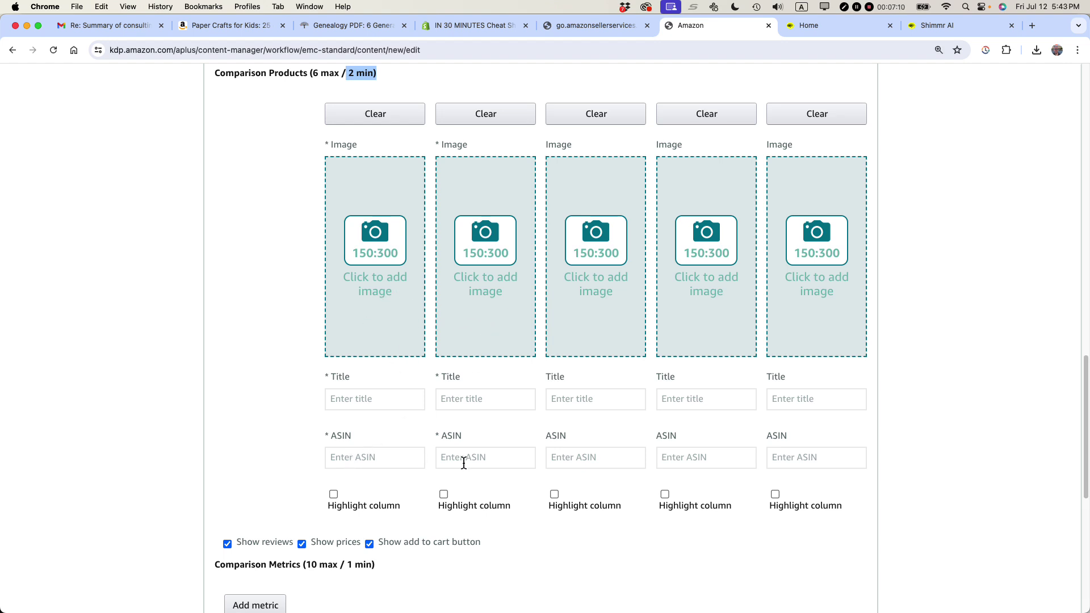
{"action": "left_click", "coordinate": [369, 463]}
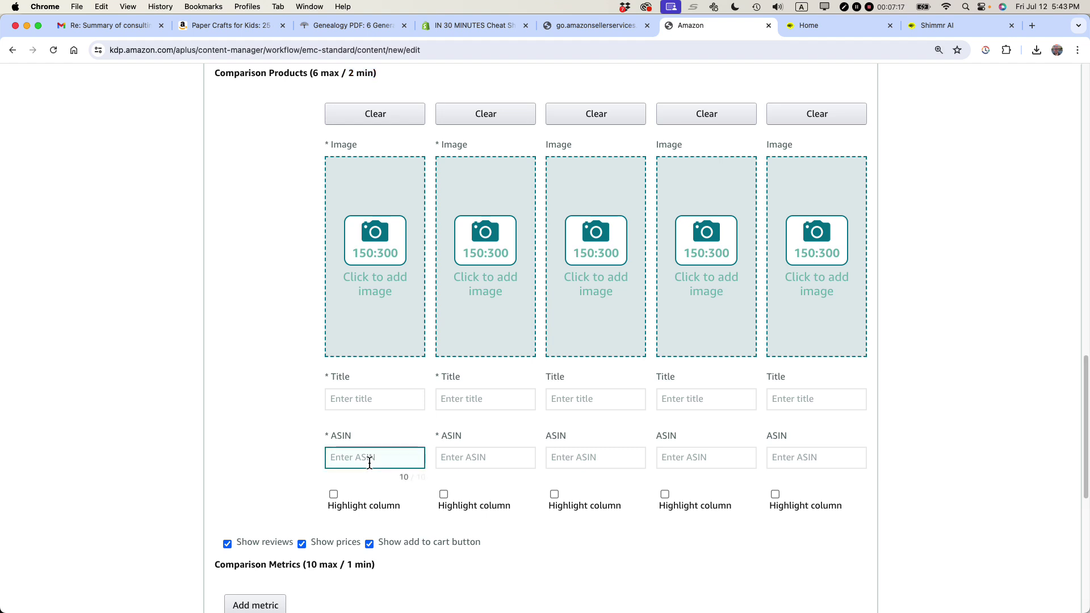
{"action": "key", "text": "super+Tab"}
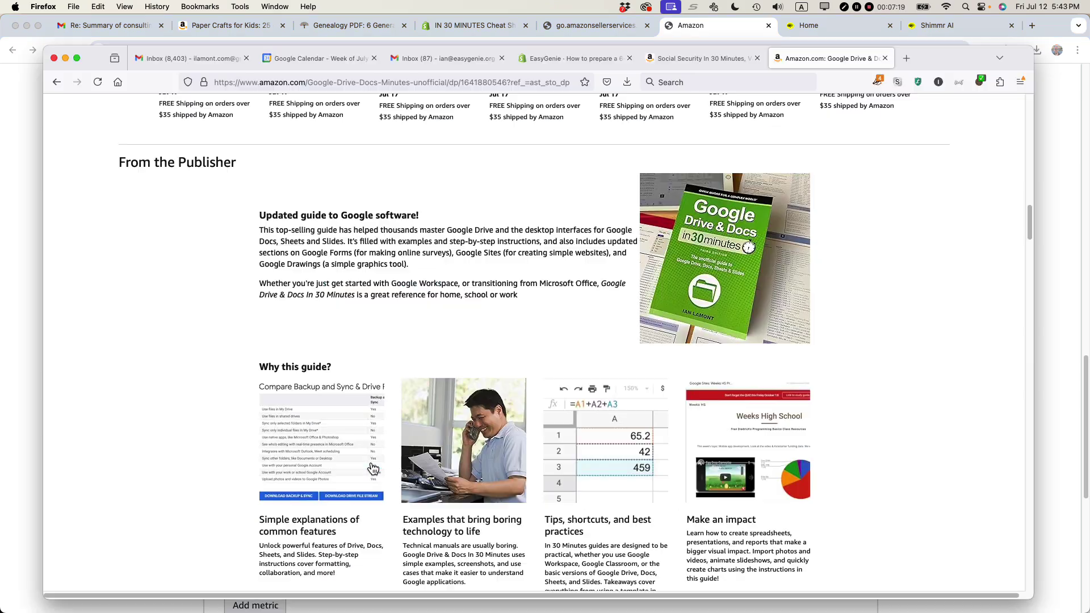
{"action": "left_click", "coordinate": [706, 53]}
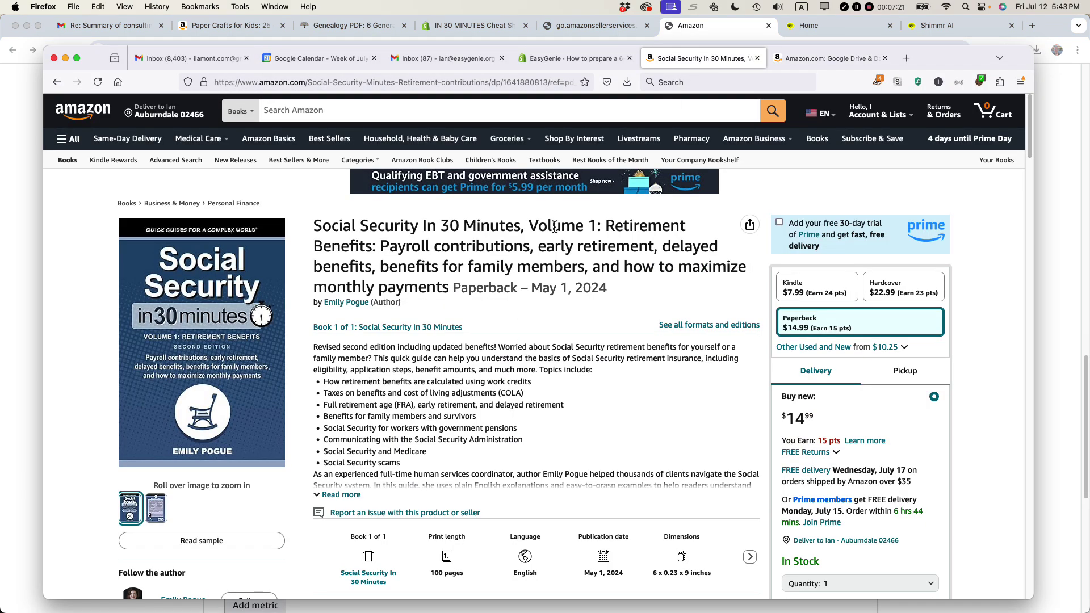
{"action": "scroll", "coordinate": [542, 249], "scroll_direction": "down", "scroll_amount": 10}
{"action": "scroll", "coordinate": [542, 253], "scroll_direction": "down", "scroll_amount": 5}
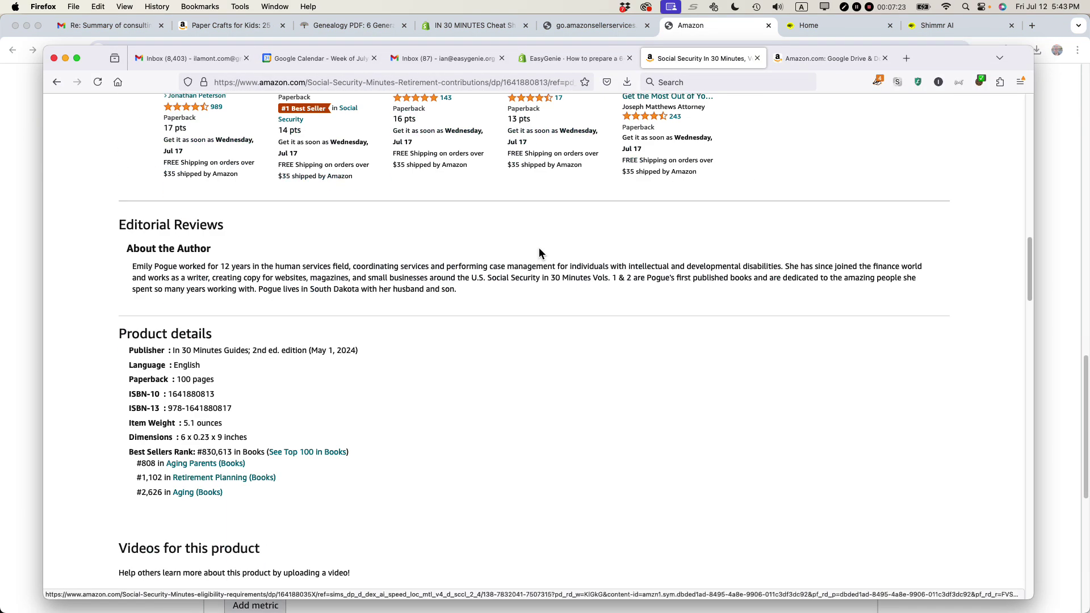
{"action": "double_click", "coordinate": [192, 396]}
{"action": "key", "text": "super+c"}
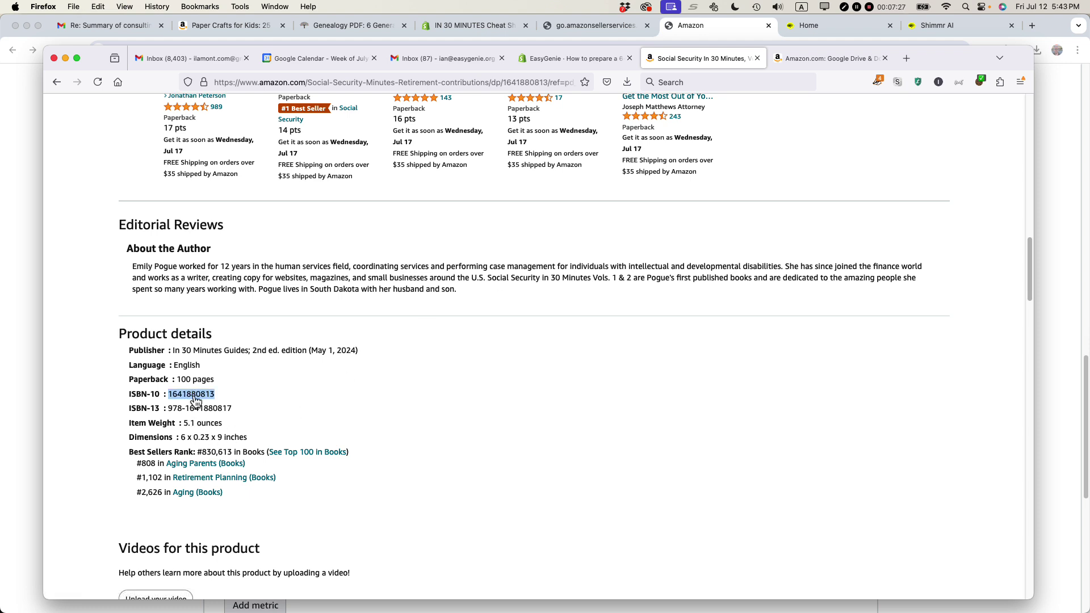
{"action": "key", "text": "super+Tab"}
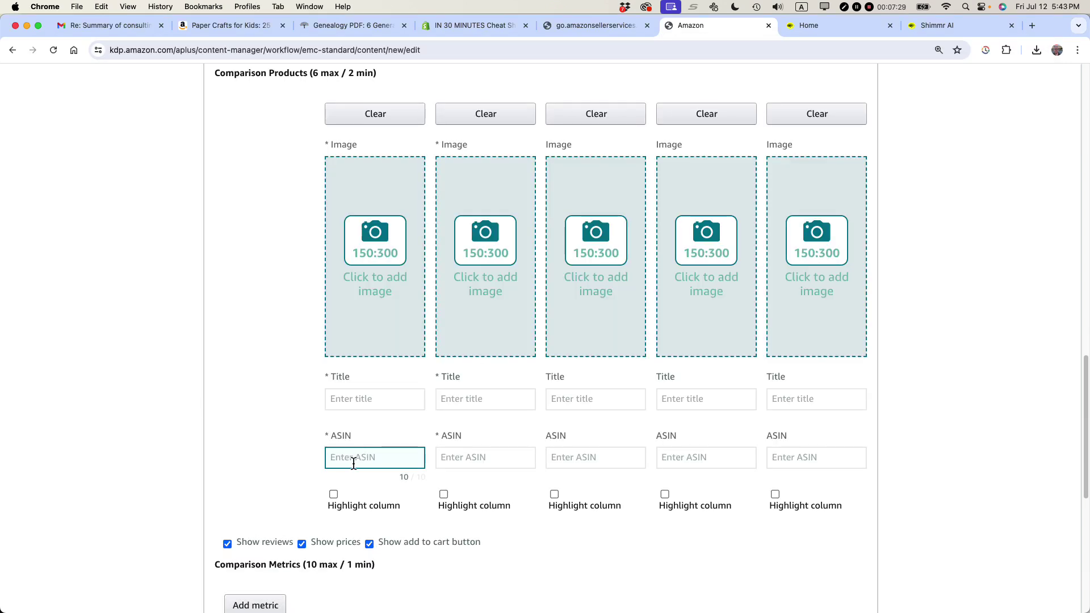
{"action": "key", "text": "super+v"}
{"action": "left_click", "coordinate": [357, 404]}
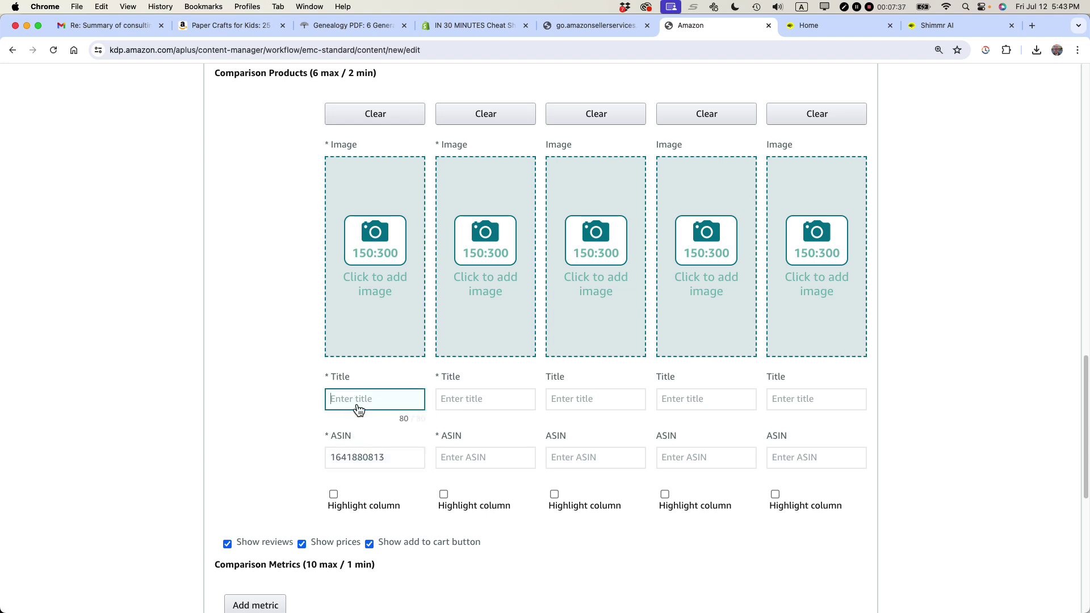
{"action": "key", "text": "super+Tab"}
{"action": "key", "text": "super+grave"}
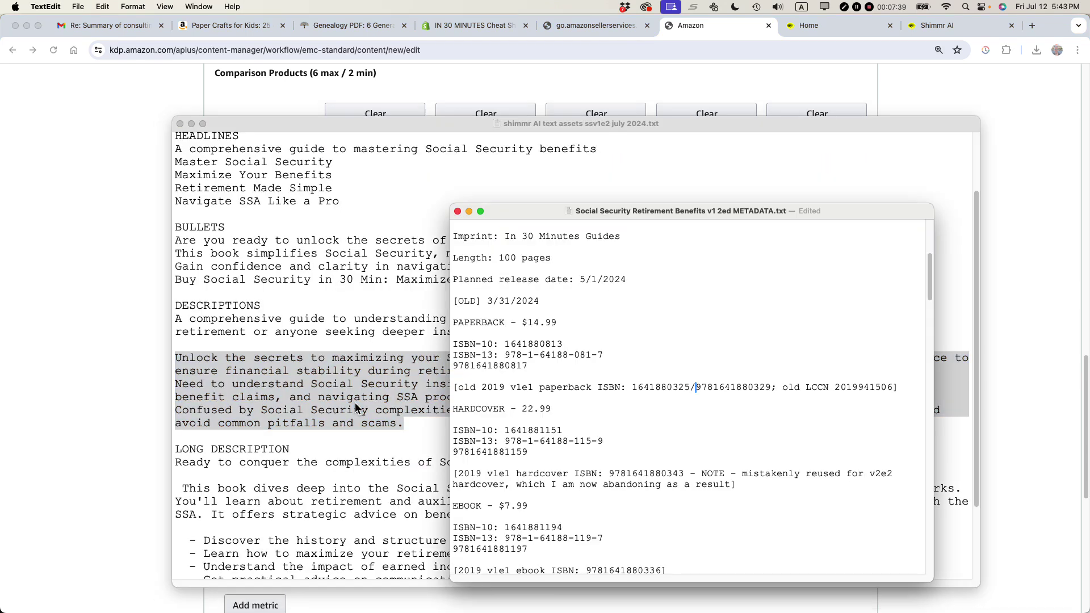
{"action": "scroll", "coordinate": [569, 342], "scroll_direction": "up", "scroll_amount": 10}
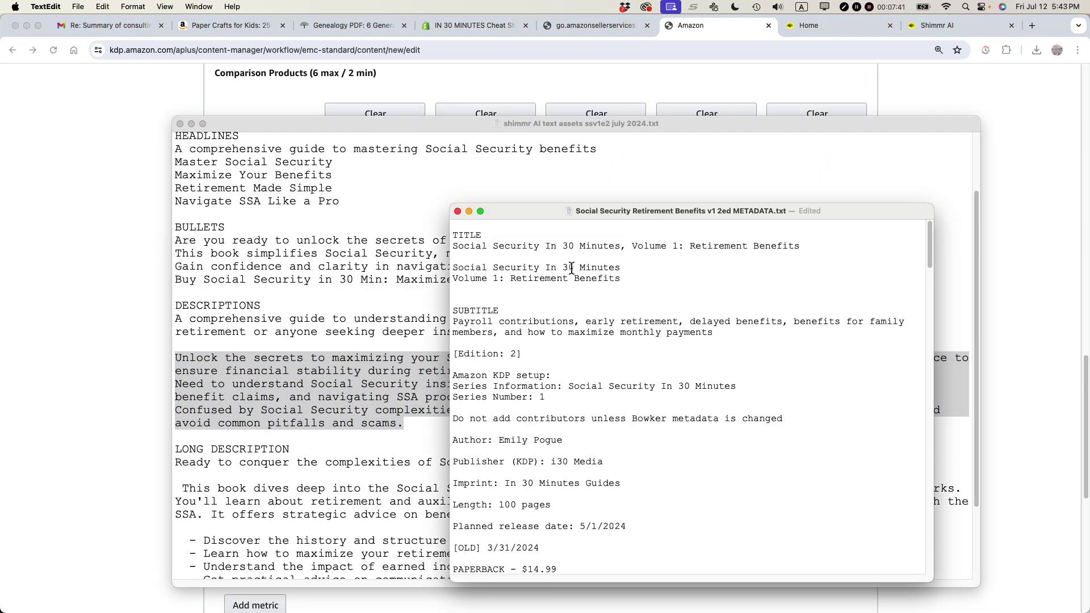
{"action": "triple_click", "coordinate": [560, 249]}
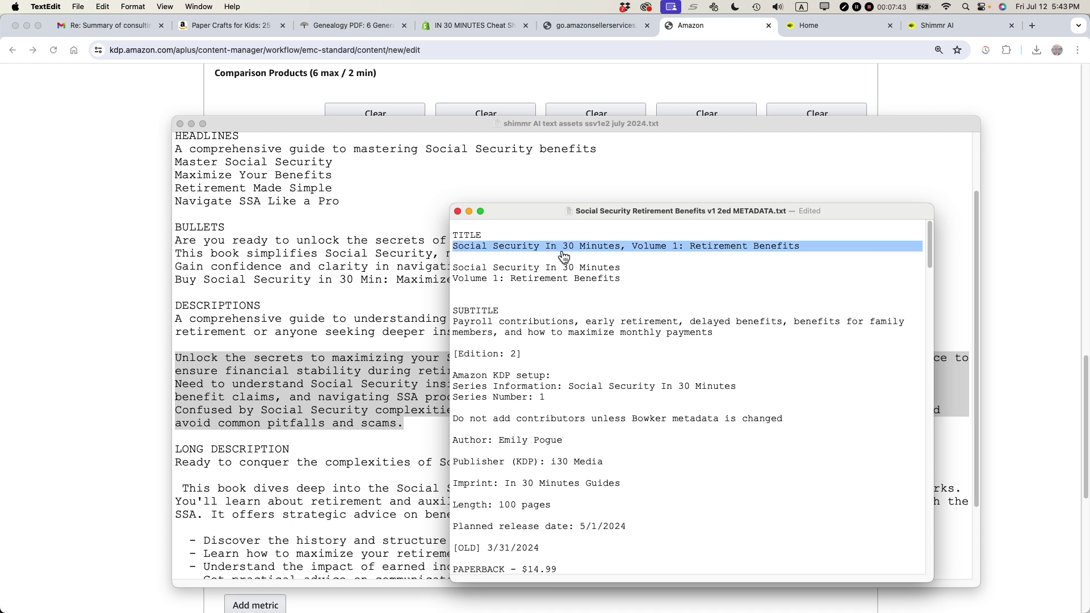
{"action": "key", "text": "super+c"}
{"action": "key", "text": "super+Tab"}
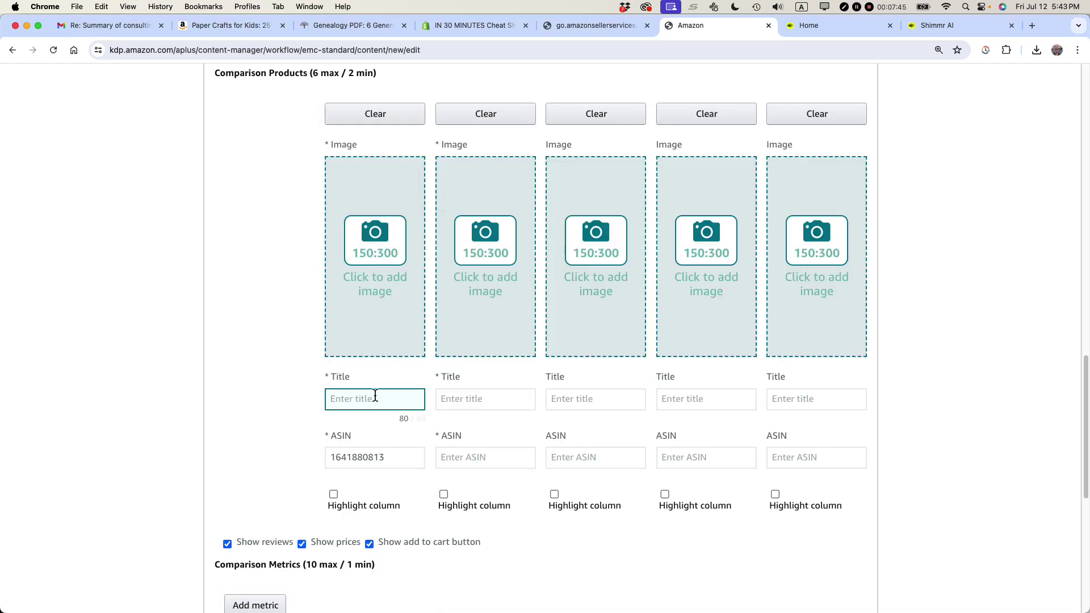
{"action": "left_click", "coordinate": [360, 398]}
{"action": "key", "text": "super+v"}
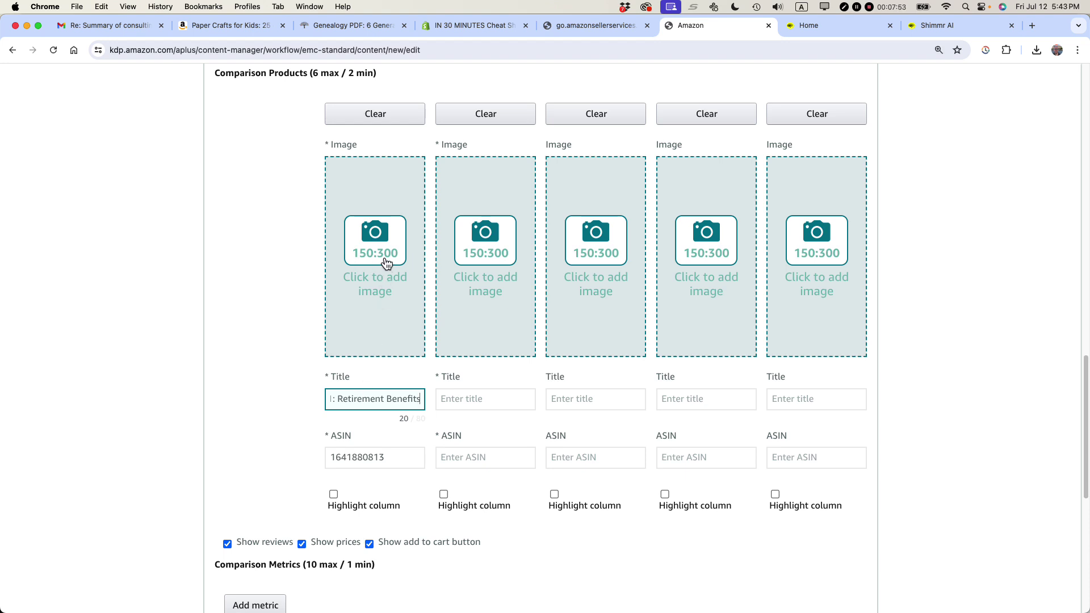
- Add the 3d ss v1 e2 2500x2500.png cover to the first product, keyworded 'social security v1'
{"action": "left_click", "coordinate": [370, 274]}
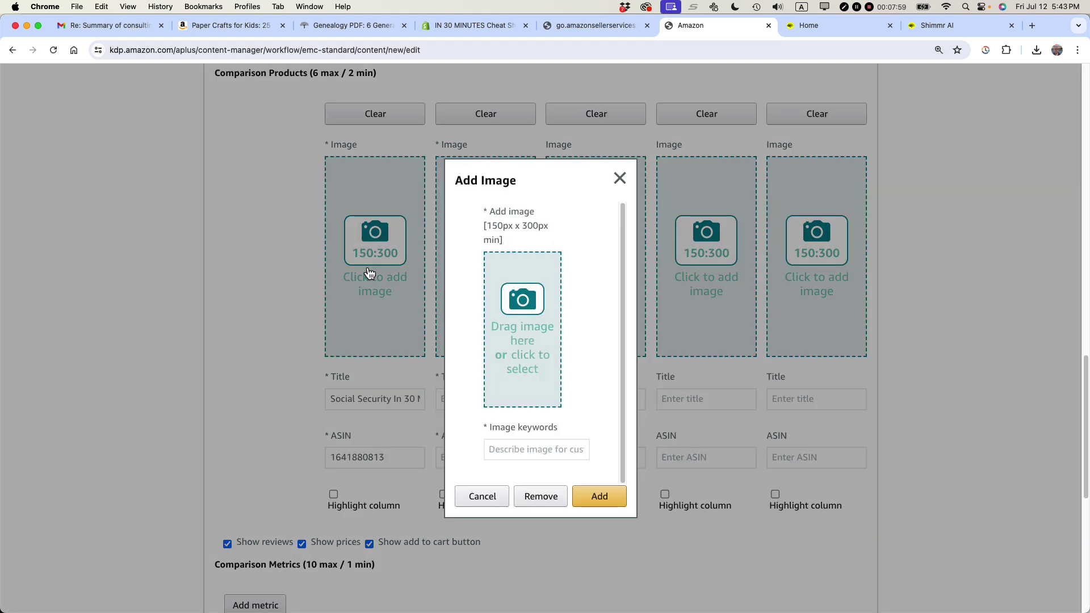
{"action": "key", "text": "super+Tab"}
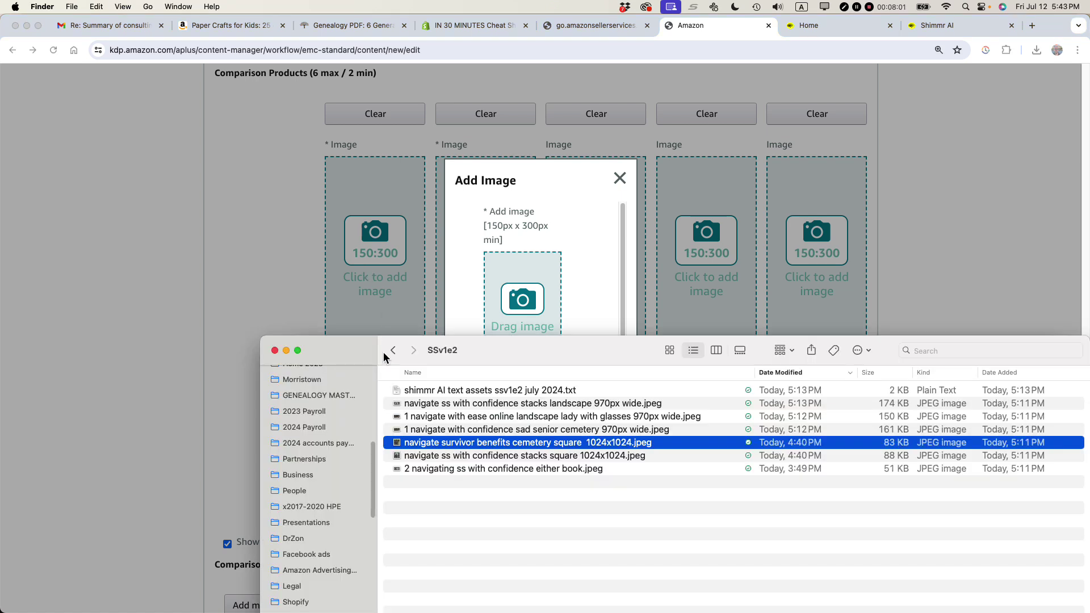
{"action": "key", "text": "super+grave"}
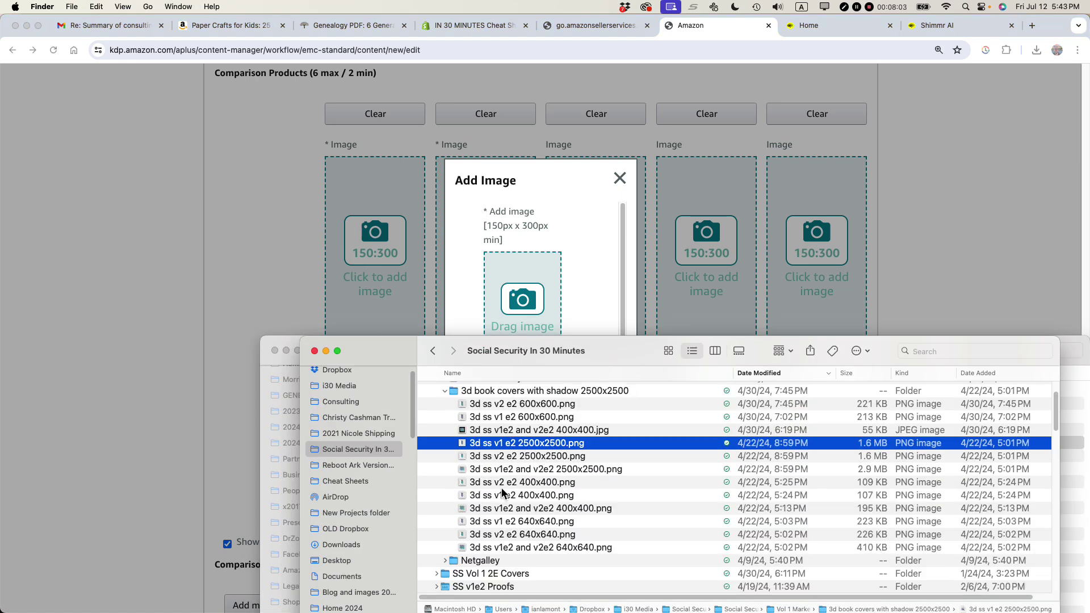
{"action": "double_click", "coordinate": [467, 449]}
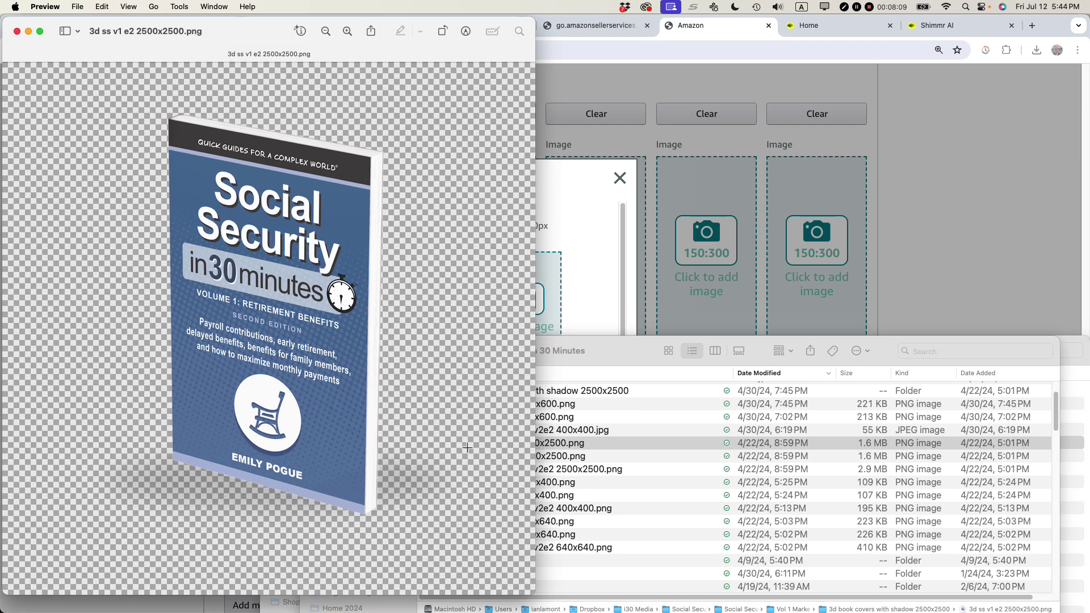
{"action": "key", "text": "super+w"}
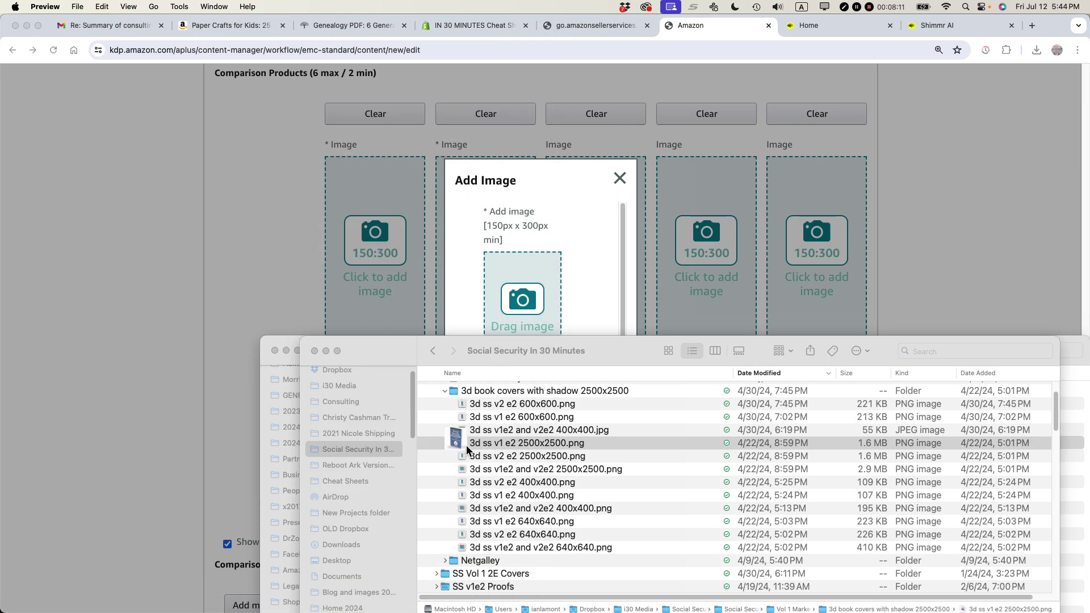
{"action": "left_click_drag", "start_coordinate": [462, 445], "coordinate": [495, 315]}
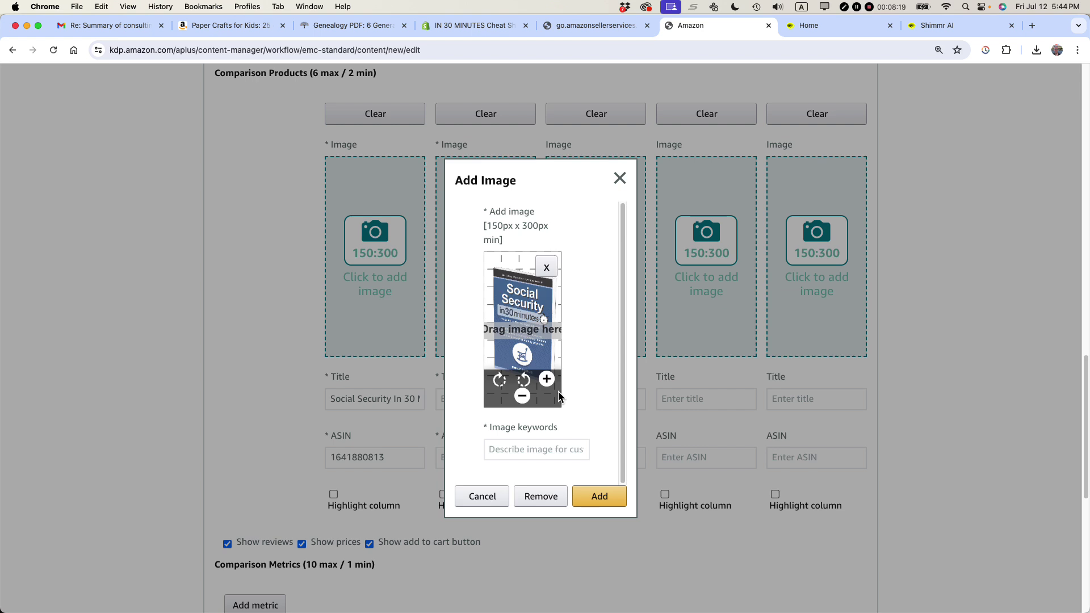
{"action": "left_click", "coordinate": [508, 452]}
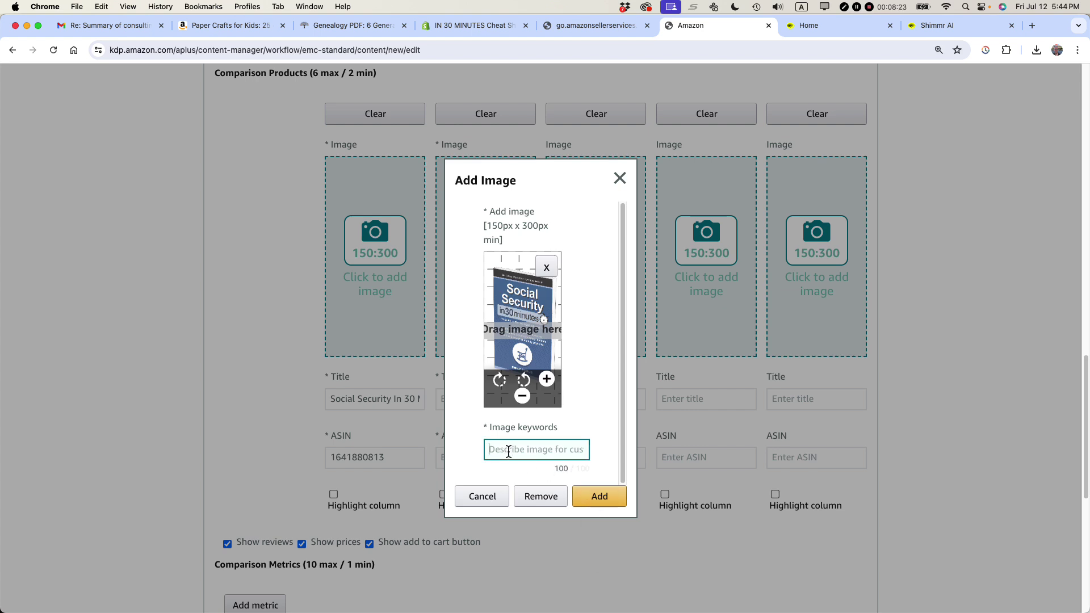
{"action": "type", "text": "social security v1"}
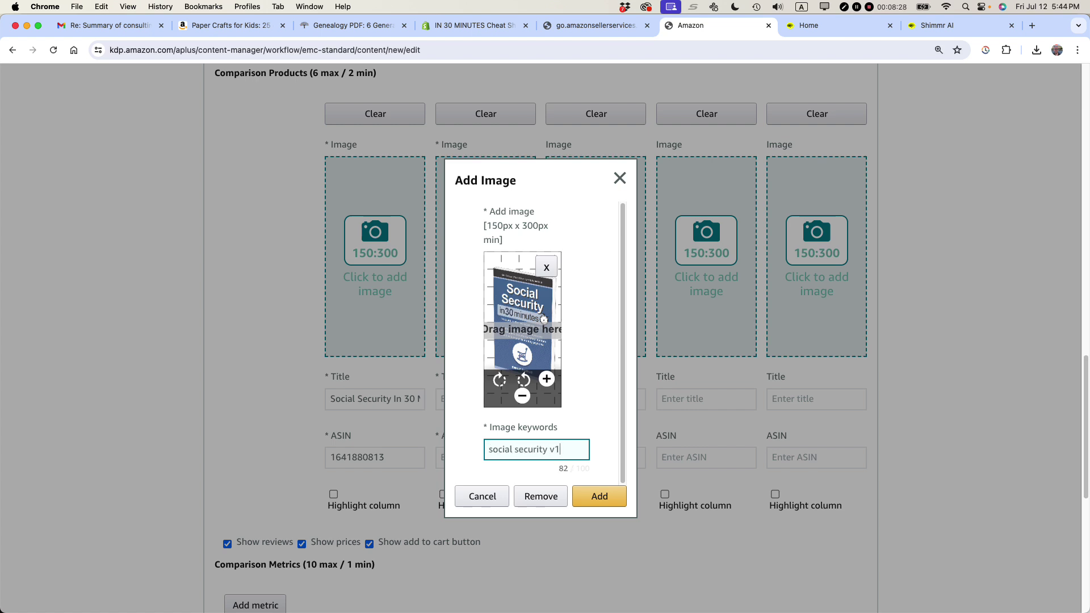
{"action": "left_click", "coordinate": [593, 499]}
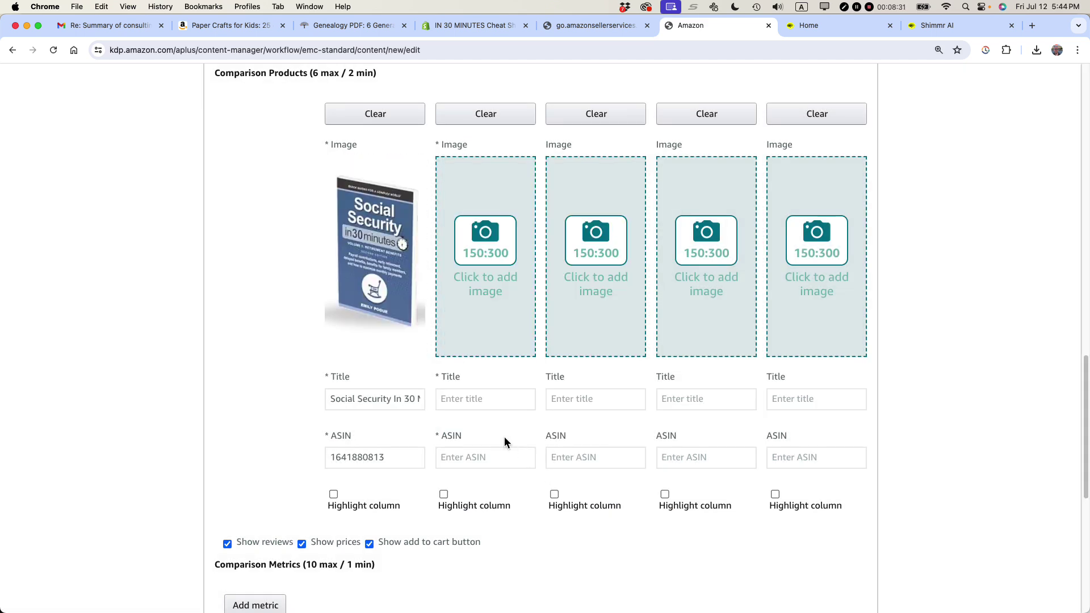
- Paste the Volume 1 title into the second Title field, changing Retirement to Disability and 1 to 2
{"action": "scroll", "coordinate": [411, 360], "scroll_direction": "up", "scroll_amount": 1}
{"action": "scroll", "coordinate": [411, 365], "scroll_direction": "up", "scroll_amount": 4}
{"action": "scroll", "coordinate": [411, 365], "scroll_direction": "down", "scroll_amount": 6}
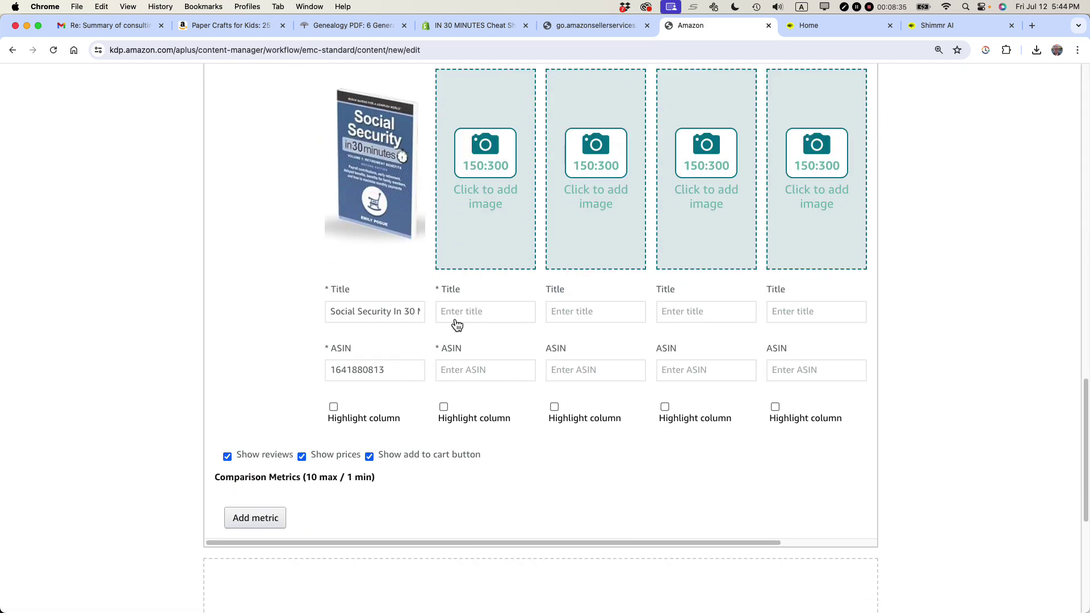
{"action": "key", "text": "super+Tab"}
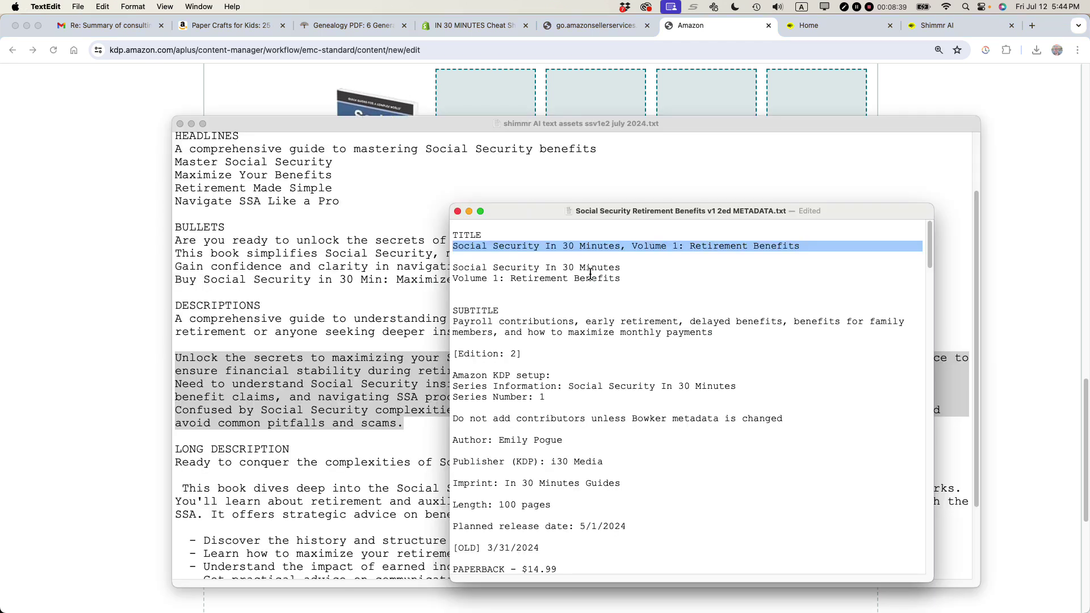
{"action": "key", "text": "super+Tab"}
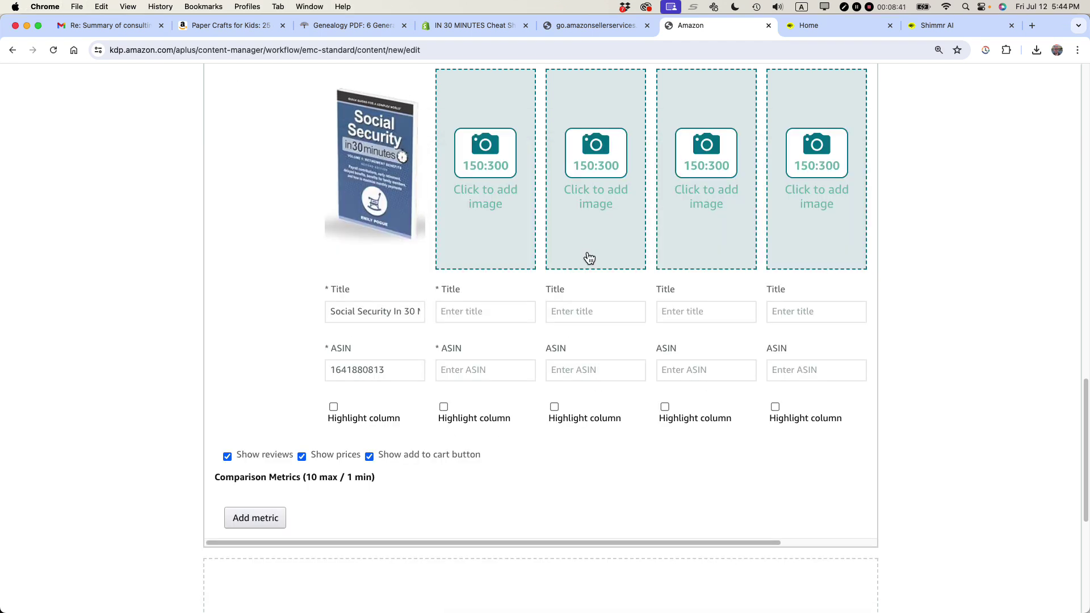
{"action": "left_click", "coordinate": [486, 312]}
{"action": "key", "text": "super+v"}
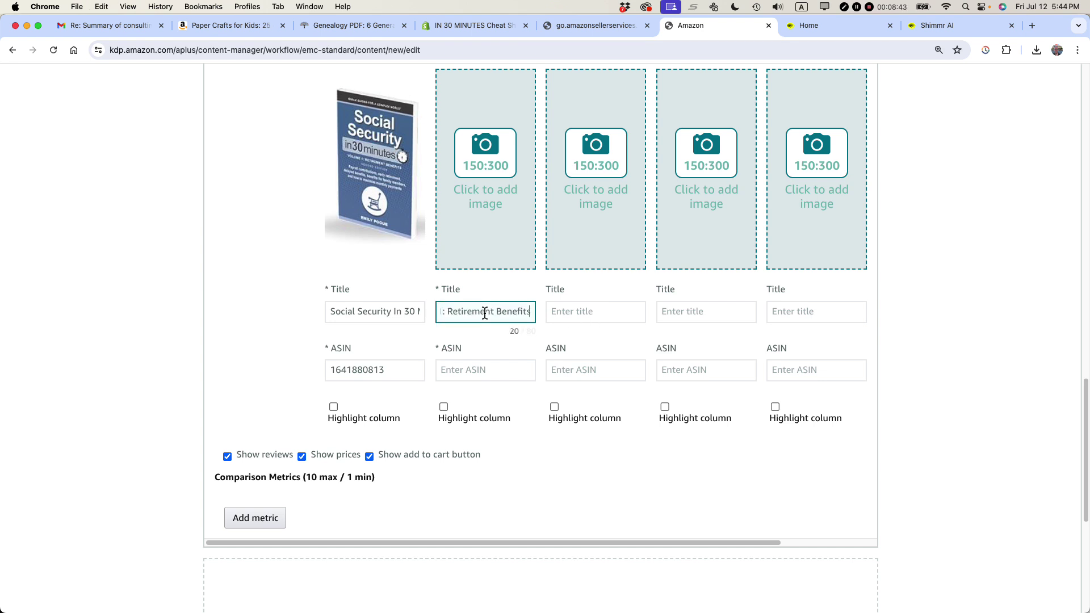
{"action": "double_click", "coordinate": [485, 312]}
{"action": "type", "text": "Disability I"}
{"action": "double_click", "coordinate": [480, 312]}
{"action": "type", "text": "2"}
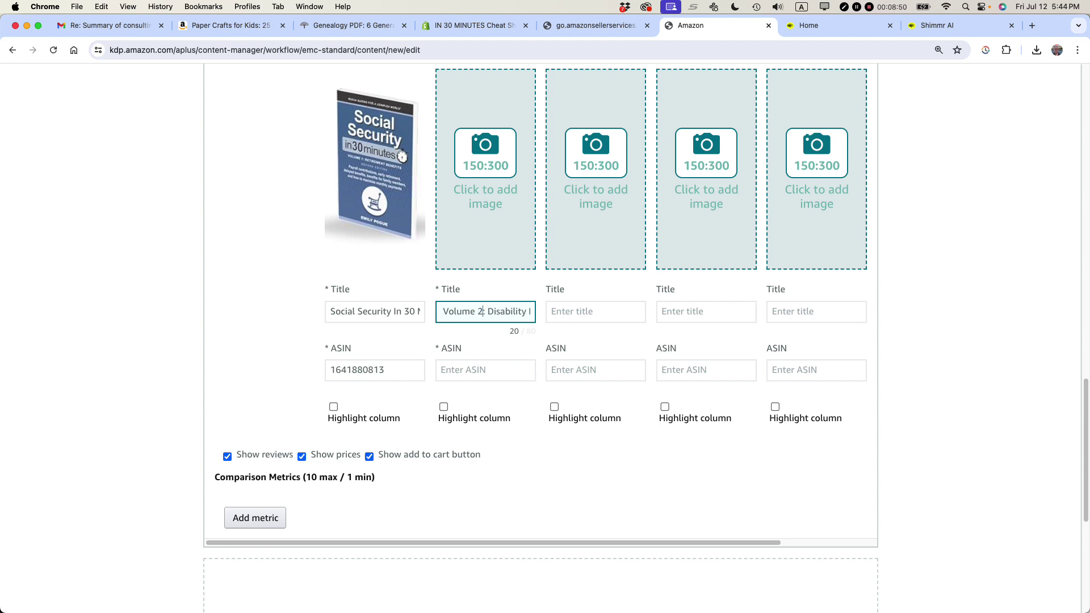
- Add 3d ss v2e2 shadow 2500x2500.png as the second product's image, keyworded Social Security v2
{"action": "left_click", "coordinate": [492, 211]}
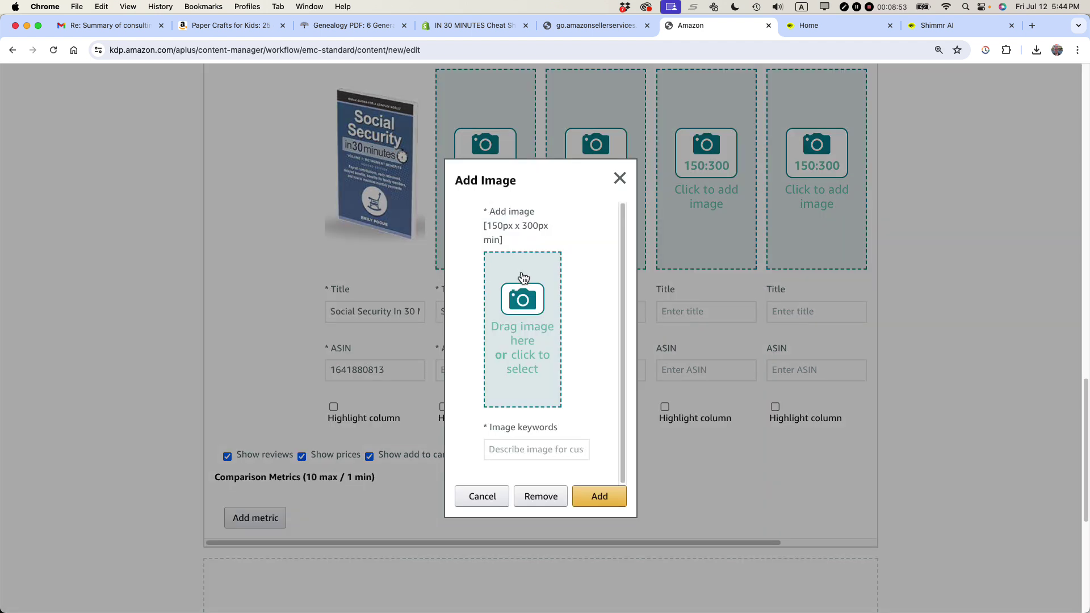
{"action": "key", "text": "super+Tab"}
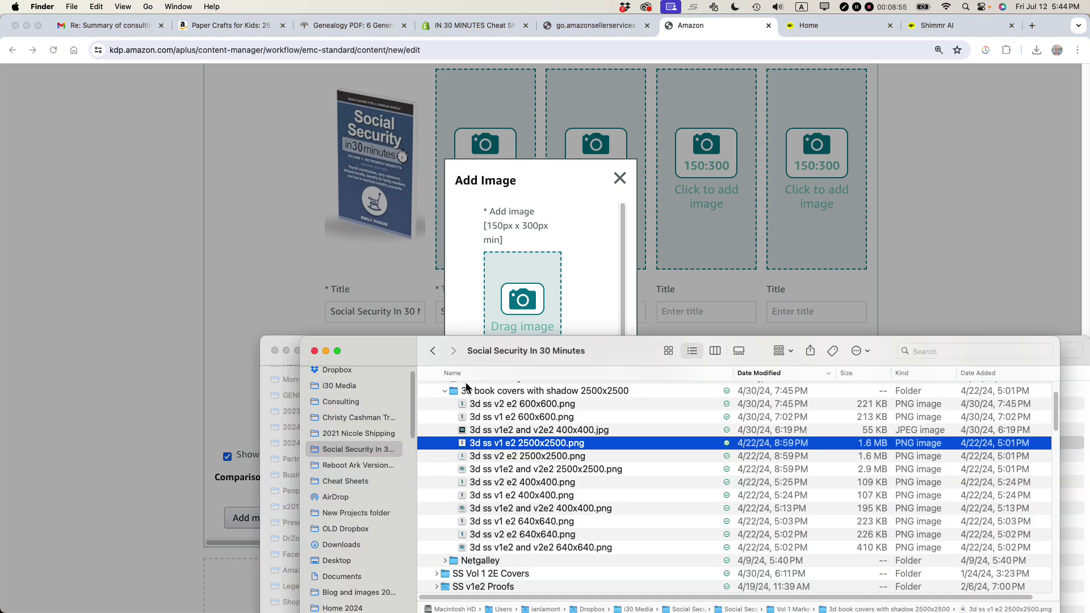
{"action": "scroll", "coordinate": [463, 401], "scroll_direction": "up", "scroll_amount": 2}
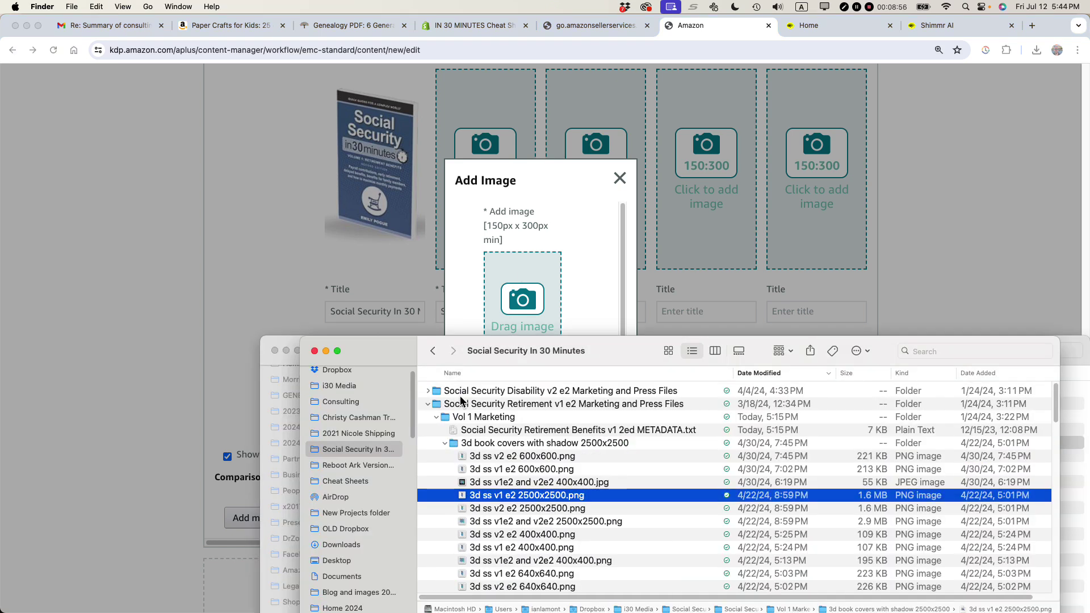
{"action": "left_click", "coordinate": [428, 392]}
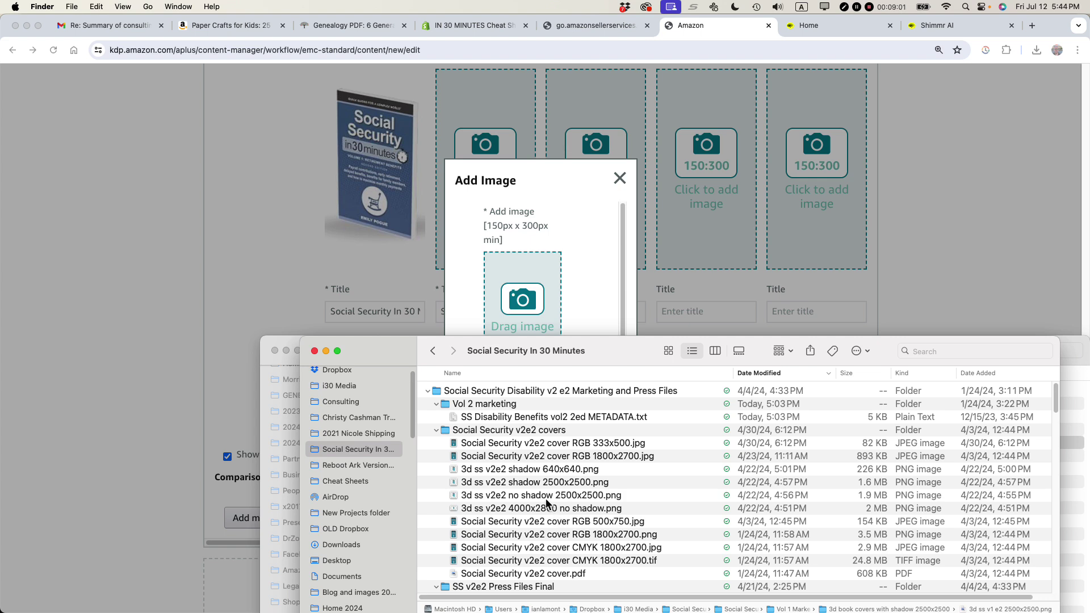
{"action": "left_click", "coordinate": [519, 483]}
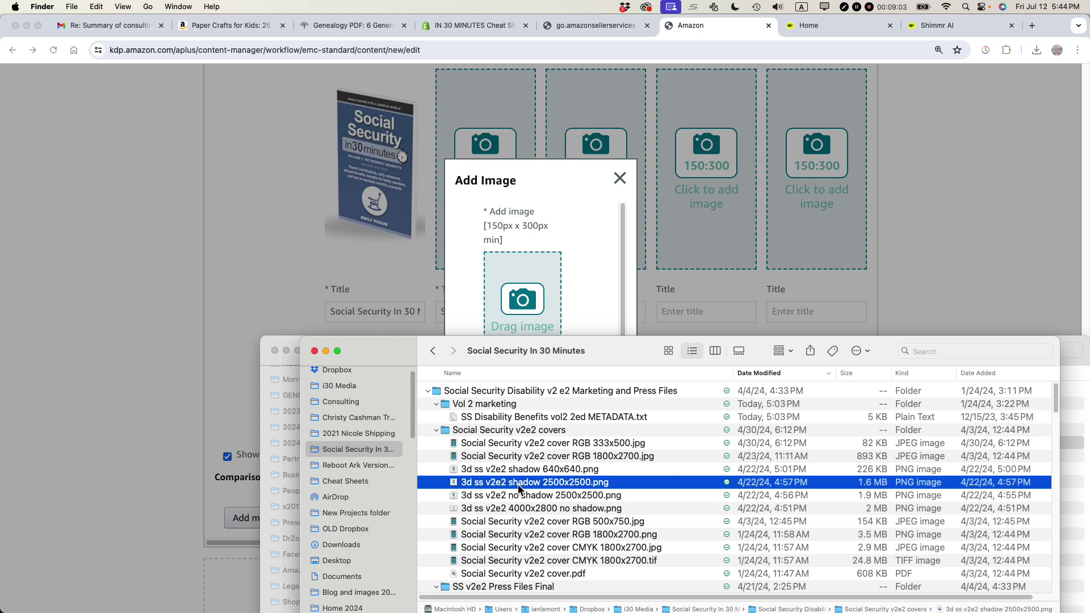
{"action": "left_click_drag", "start_coordinate": [519, 489], "coordinate": [539, 294]}
{"action": "left_click", "coordinate": [522, 454]}
{"action": "type", "text": "Social "}
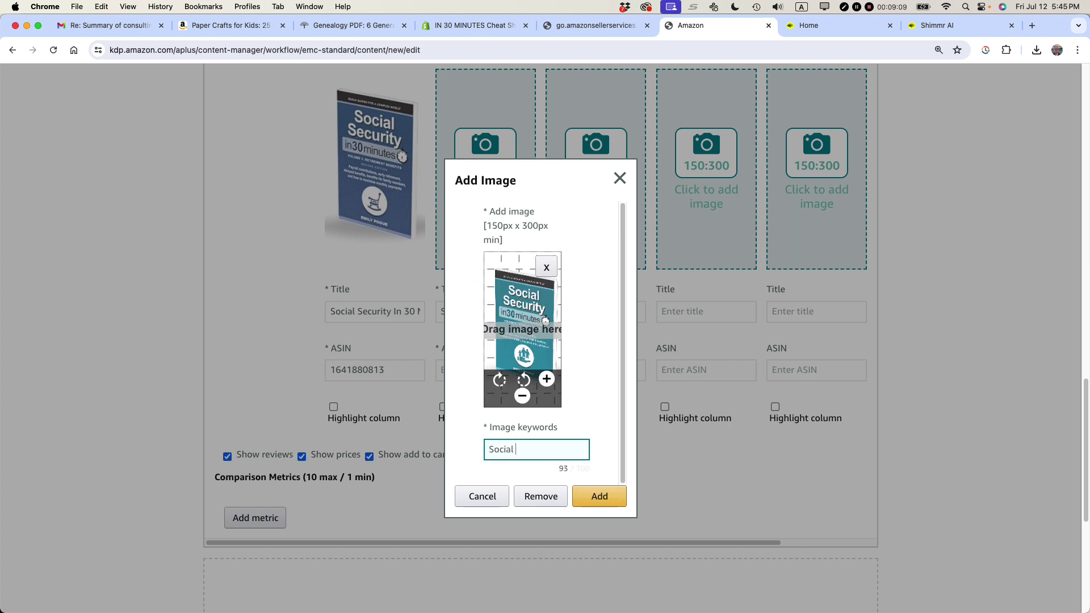
{"action": "type", "text": "Security In "}
{"action": "type", "text": "30"}
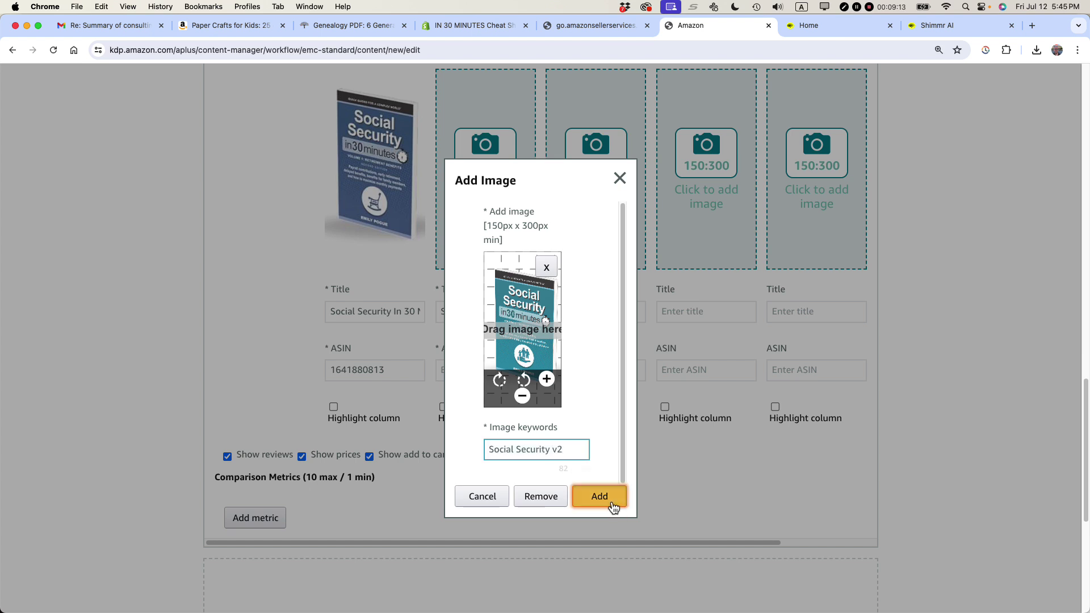
{"action": "left_click", "coordinate": [605, 497]}
{"action": "left_click", "coordinate": [464, 372]}
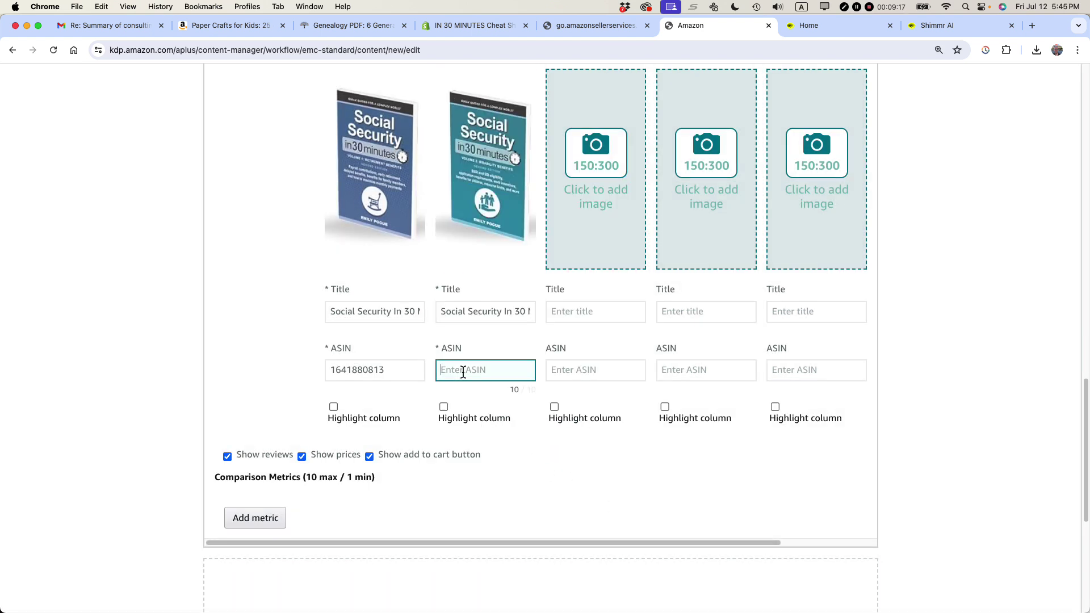
{"action": "key", "text": "super+Tab"}
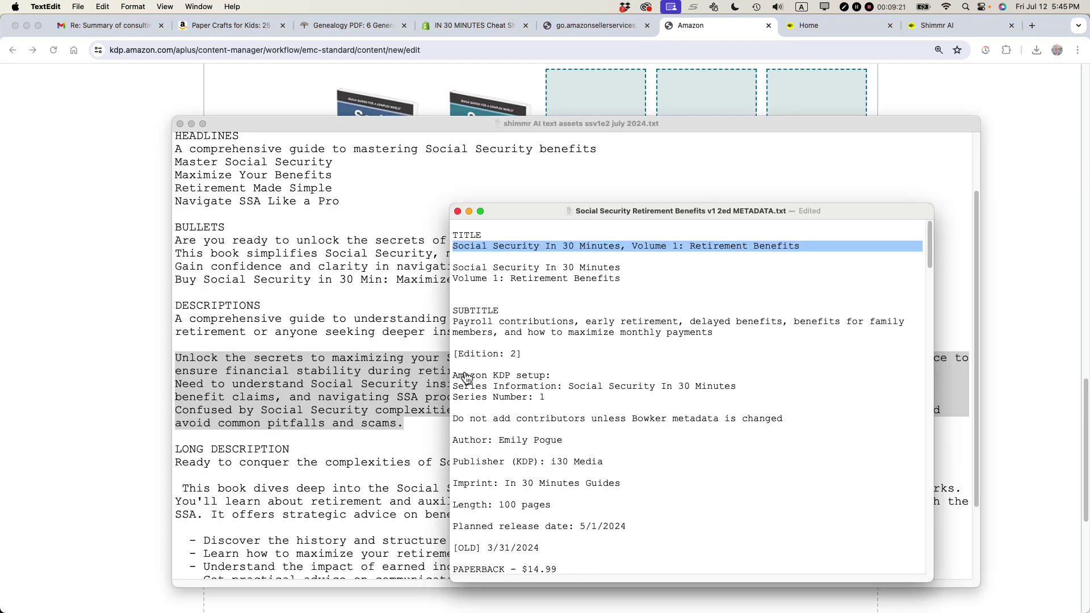
{"action": "key", "text": "super+Tab"}
{"action": "double_click", "coordinate": [496, 420]}
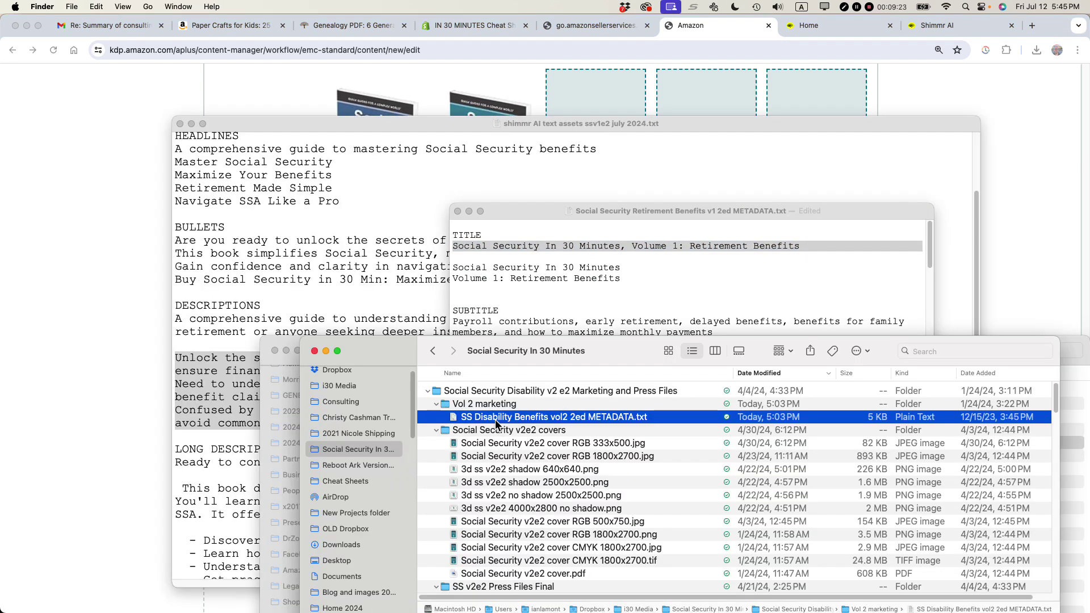
{"action": "scroll", "coordinate": [493, 419], "scroll_direction": "down", "scroll_amount": 2}
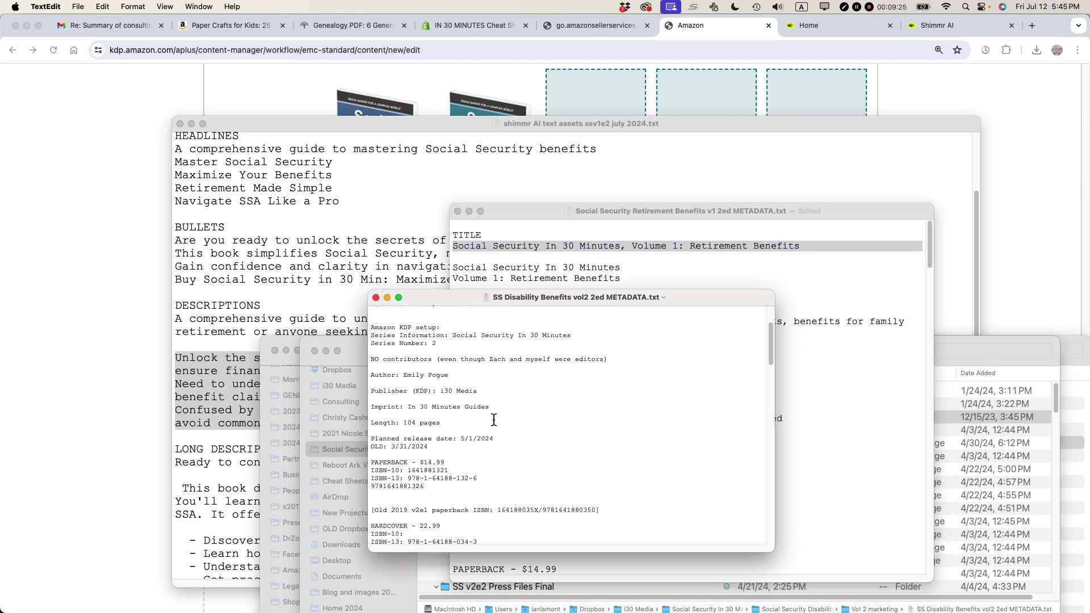
{"action": "double_click", "coordinate": [426, 471]}
{"action": "key", "text": "super+c"}
{"action": "left_click", "coordinate": [890, 108]}
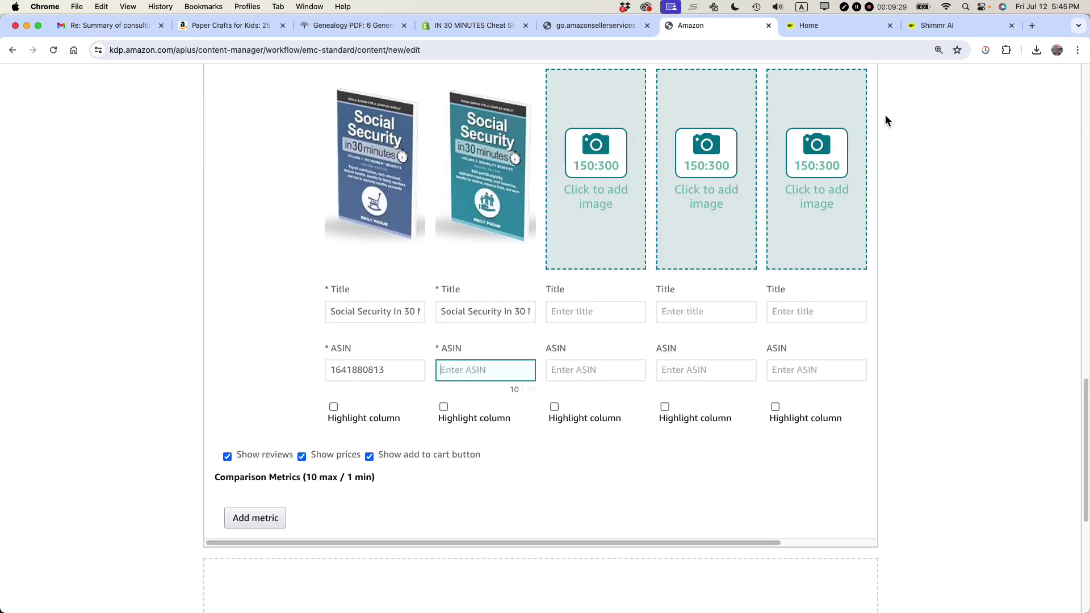
{"action": "key", "text": "super+v"}
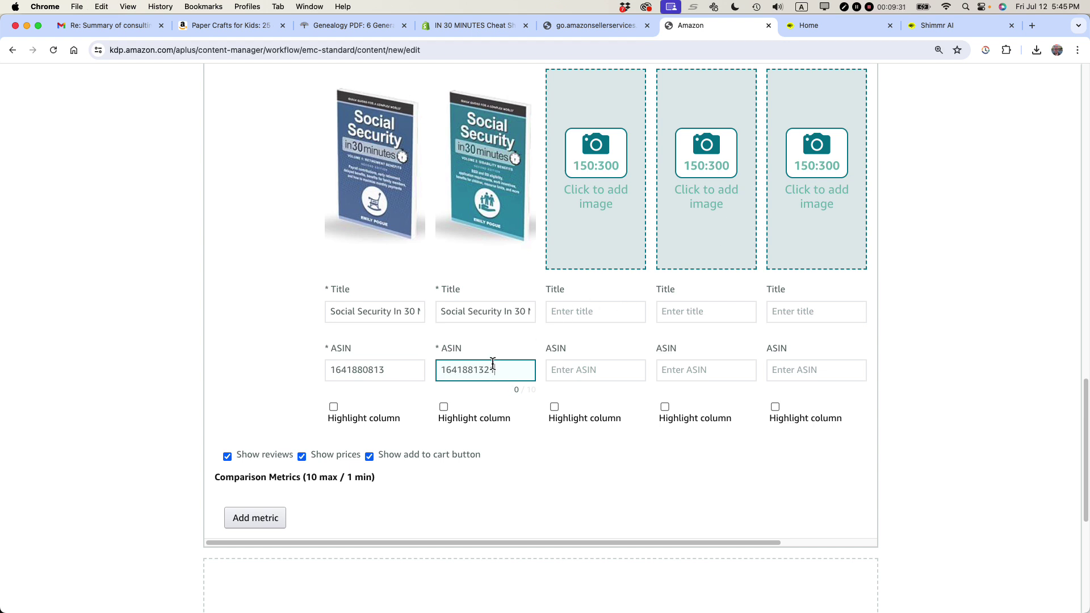
- Highlight the first product's column and turn off Show reviews in the comparison chart
{"action": "left_click", "coordinate": [336, 414]}
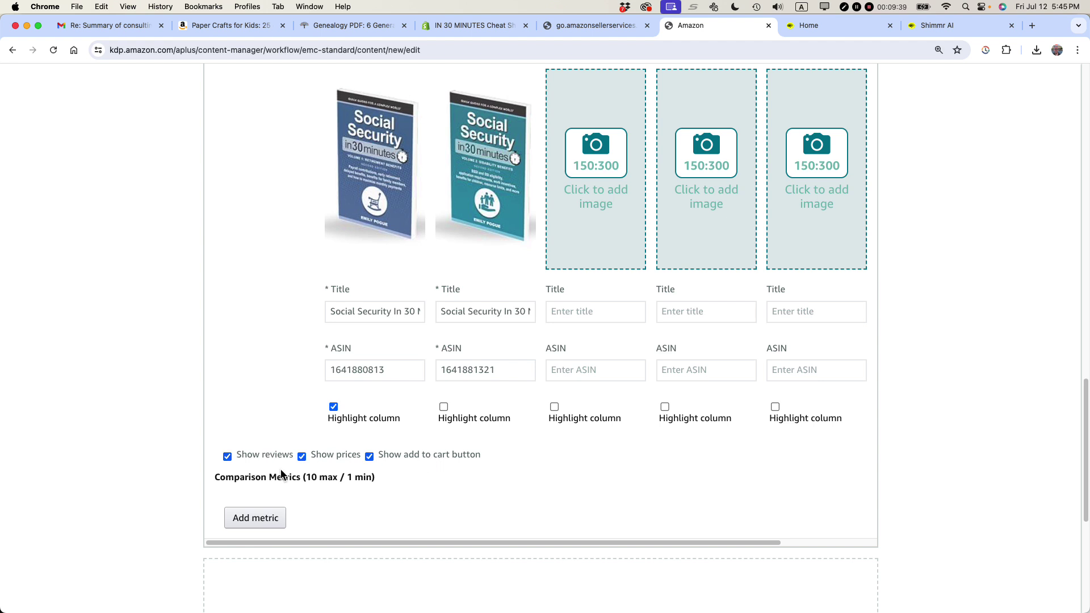
{"action": "left_click", "coordinate": [229, 459]}
{"action": "mouse_move", "coordinate": [322, 141]}
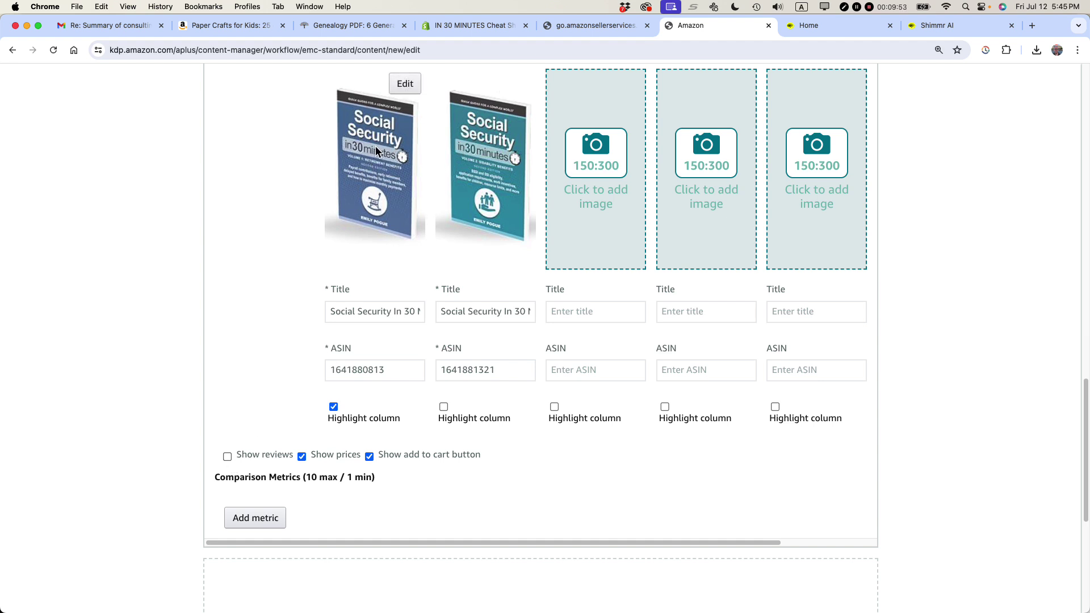
{"action": "scroll", "coordinate": [381, 407], "scroll_direction": "down", "scroll_amount": 3}
- Add a 'Topics covered' metric with the Work credits topics line as the first book's text
{"action": "left_click", "coordinate": [269, 427]}
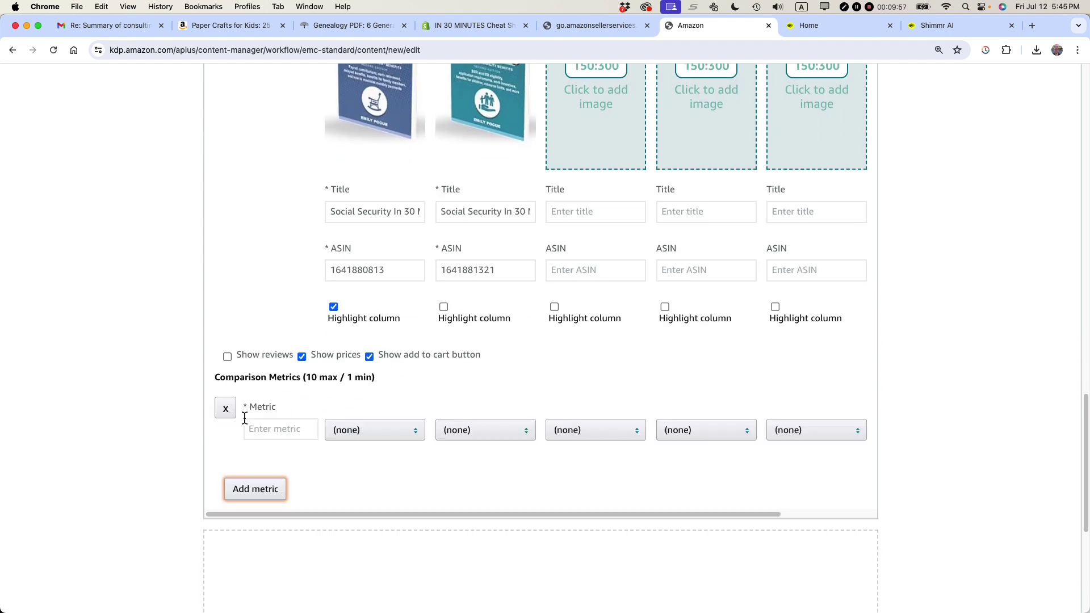
{"action": "left_click", "coordinate": [279, 435]}
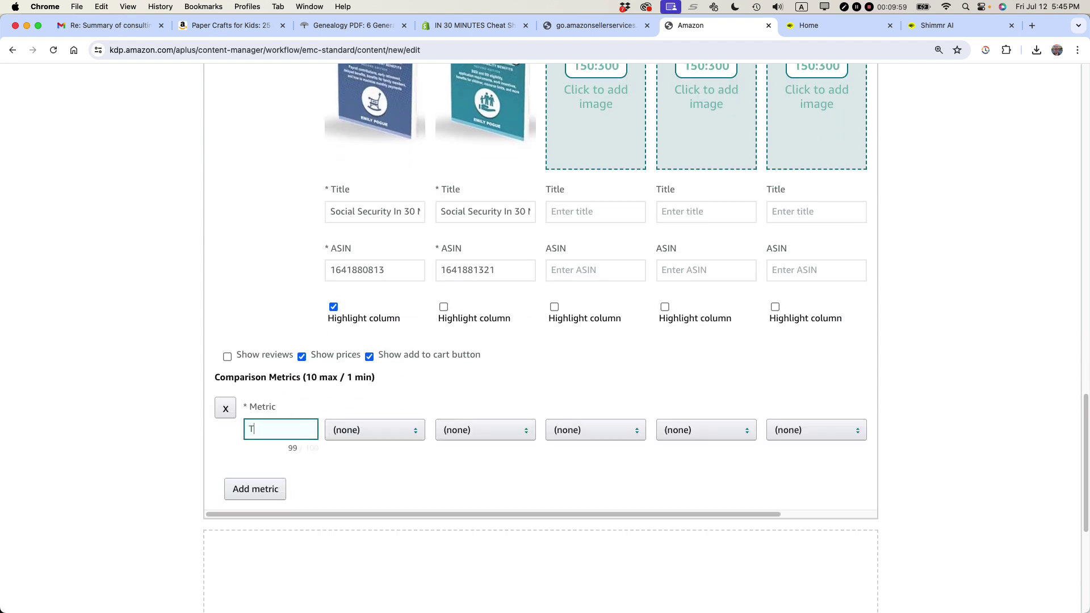
{"action": "type", "text": "opics covered"}
{"action": "left_click", "coordinate": [393, 434]}
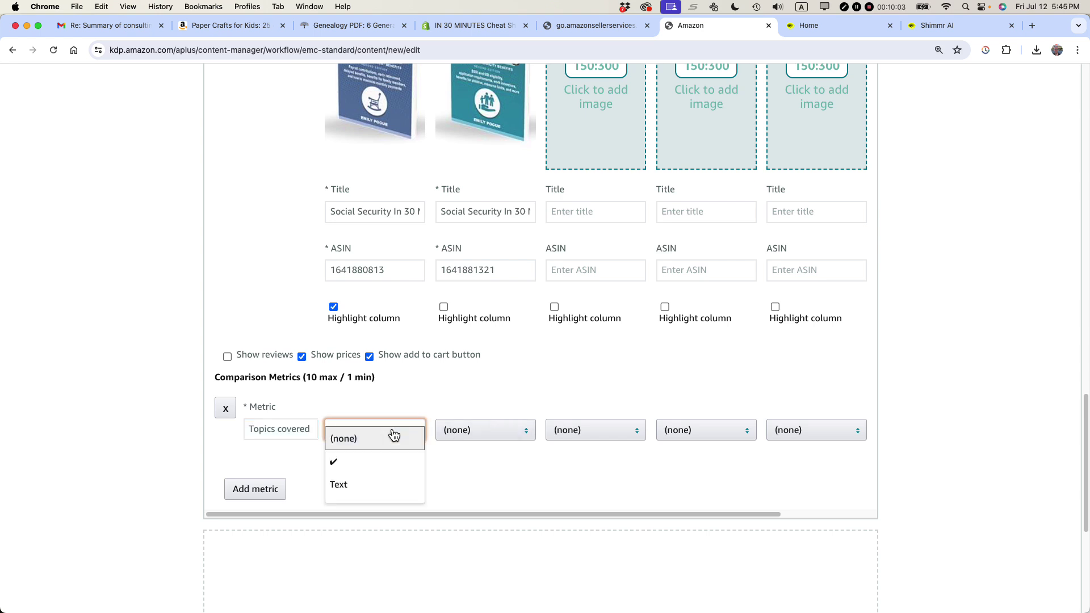
{"action": "left_click", "coordinate": [388, 486]}
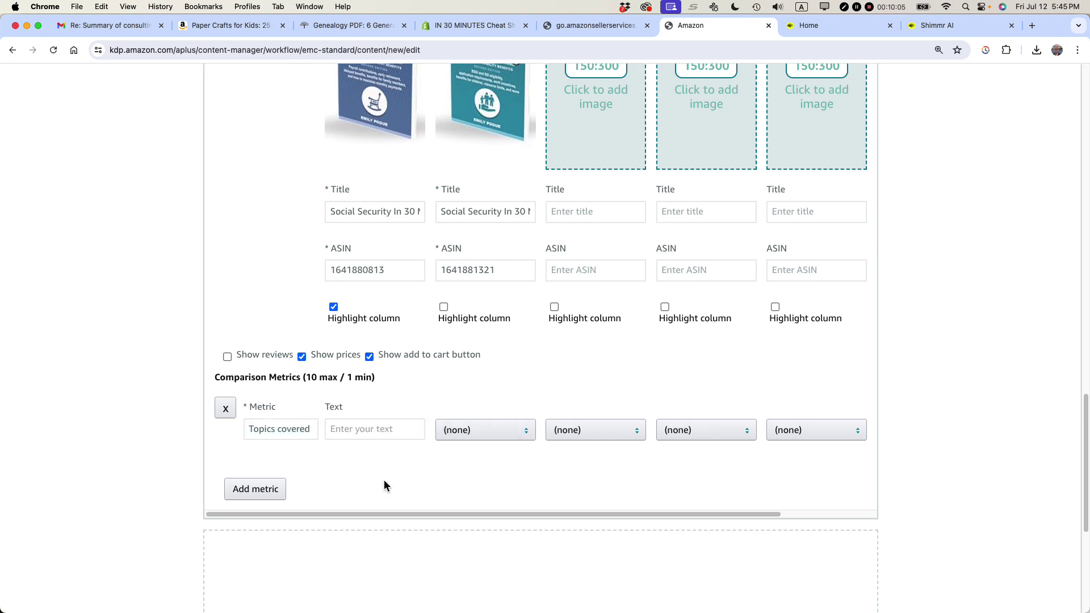
{"action": "key", "text": "super+Tab"}
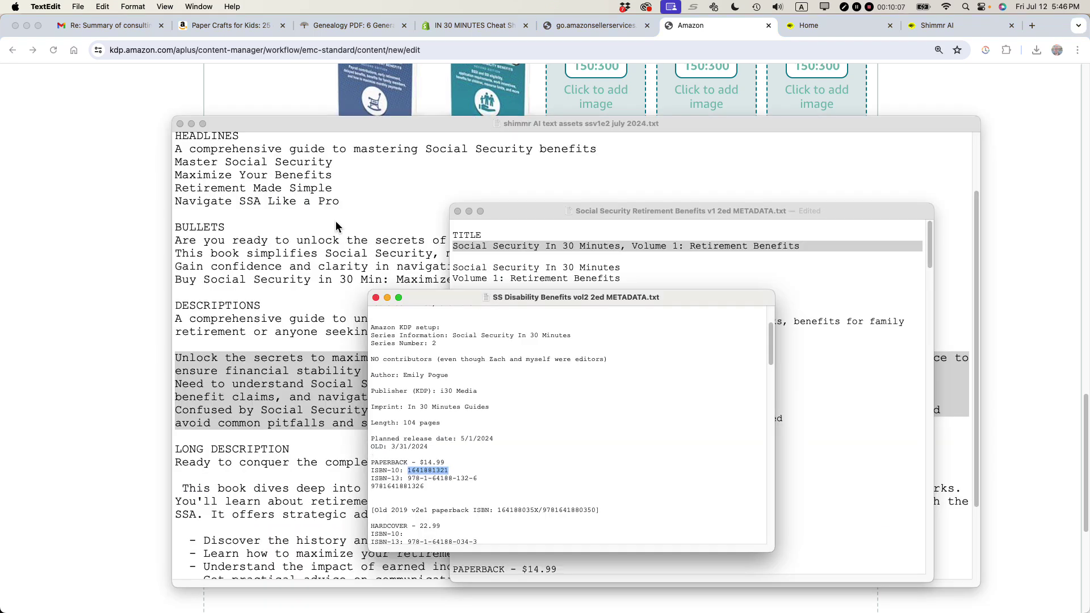
{"action": "scroll", "coordinate": [341, 220], "scroll_direction": "up", "scroll_amount": 3}
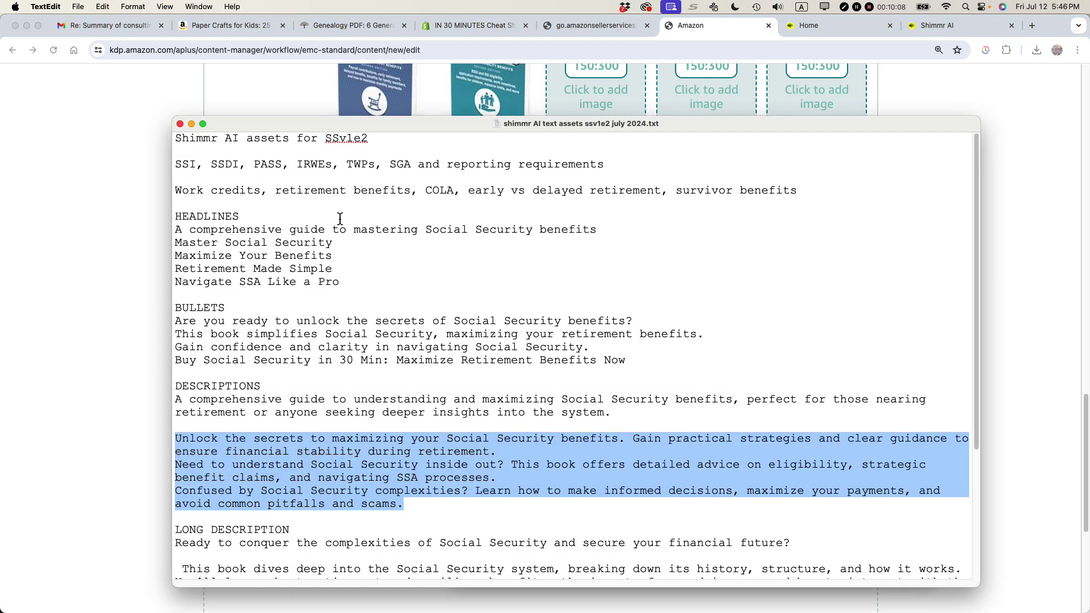
{"action": "double_click", "coordinate": [283, 191]}
{"action": "triple_click", "coordinate": [282, 192]}
{"action": "key", "text": "super+c"}
{"action": "key", "text": "super+Tab"}
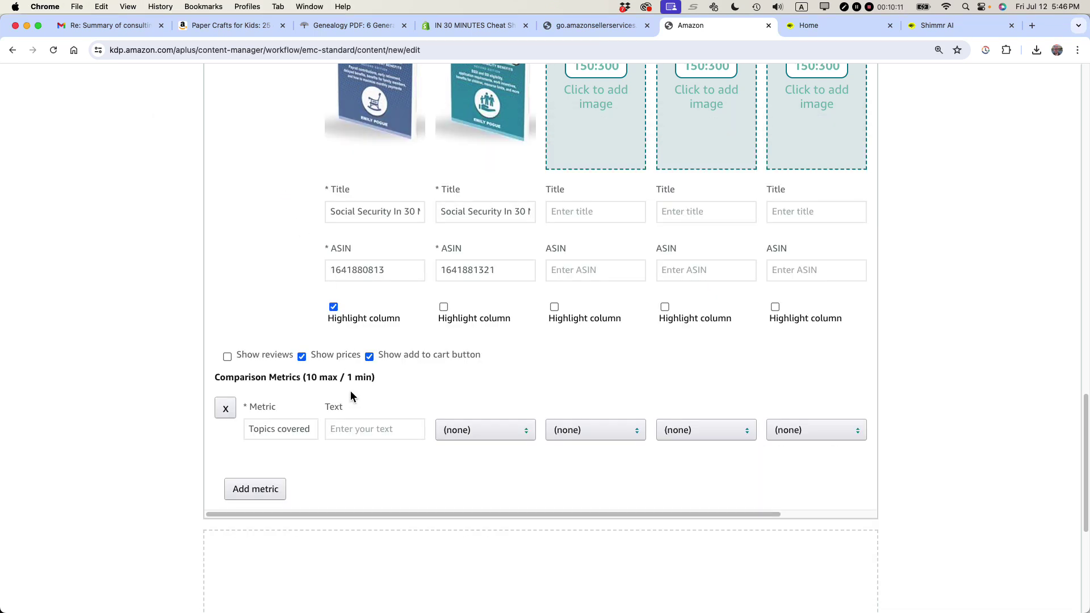
{"action": "left_click", "coordinate": [361, 432]}
{"action": "key", "text": "super+v"}
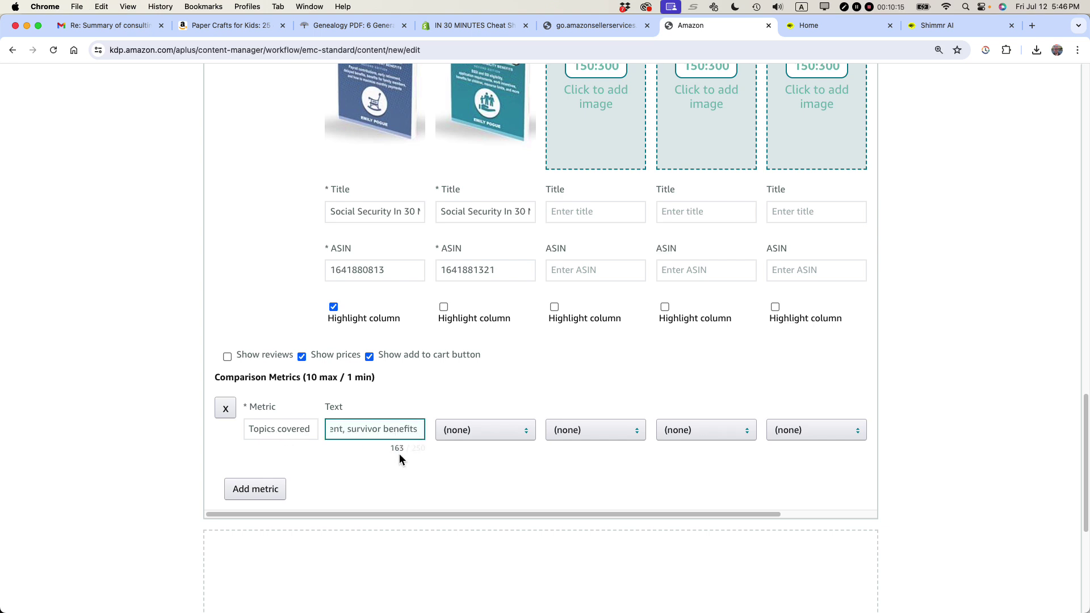
{"action": "key", "text": "super+Tab"}
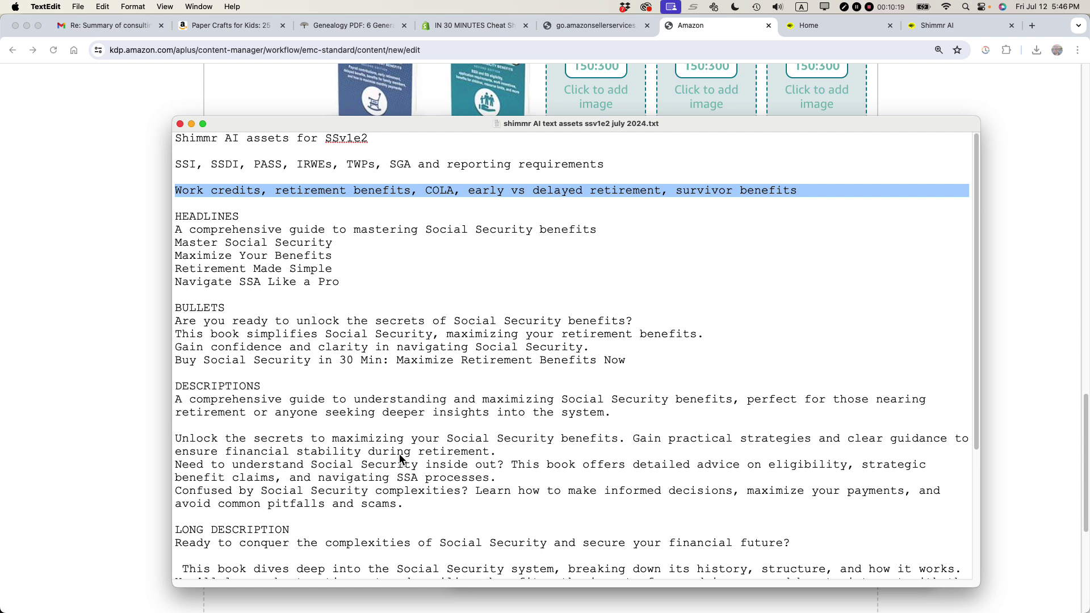
{"action": "key", "text": "super+Tab"}
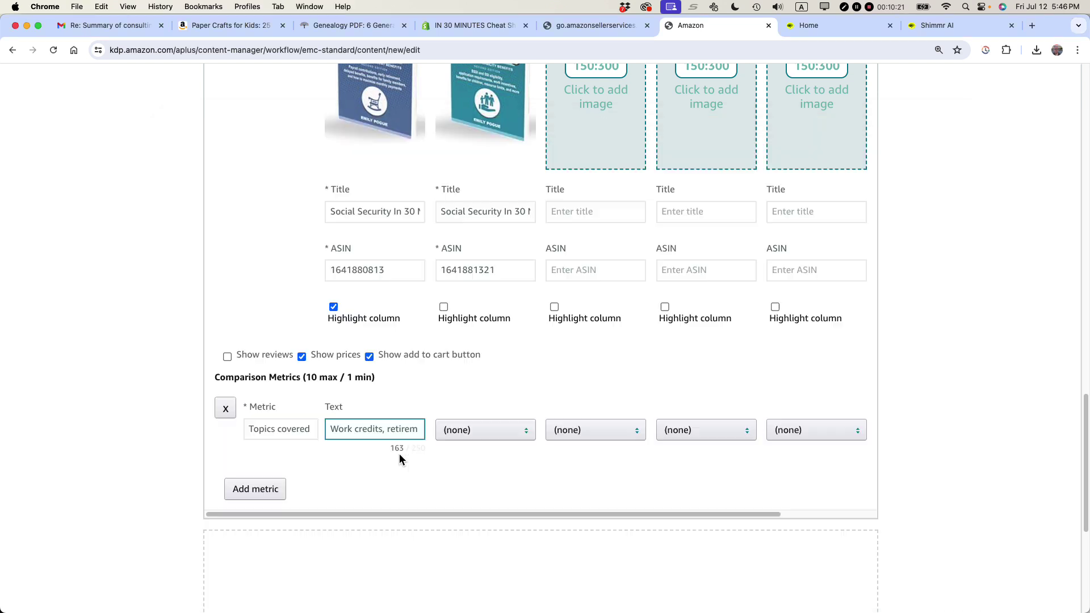
- Set the second book's metric to Text and paste the SSI, SSDI topics line into it
{"action": "left_click", "coordinate": [471, 434]}
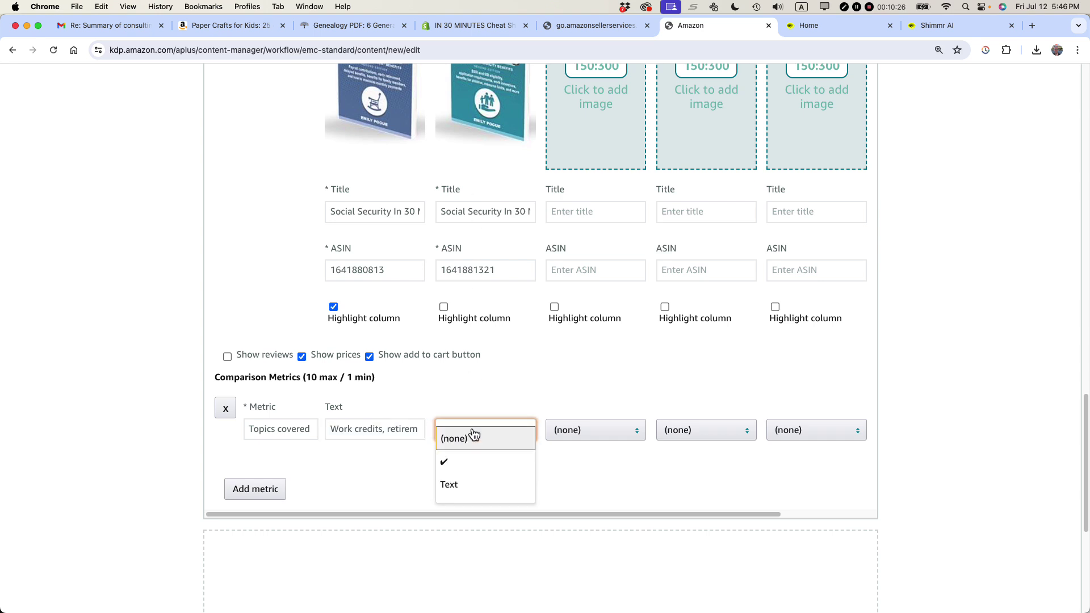
{"action": "left_click", "coordinate": [461, 491]}
{"action": "key", "text": "super+Tab"}
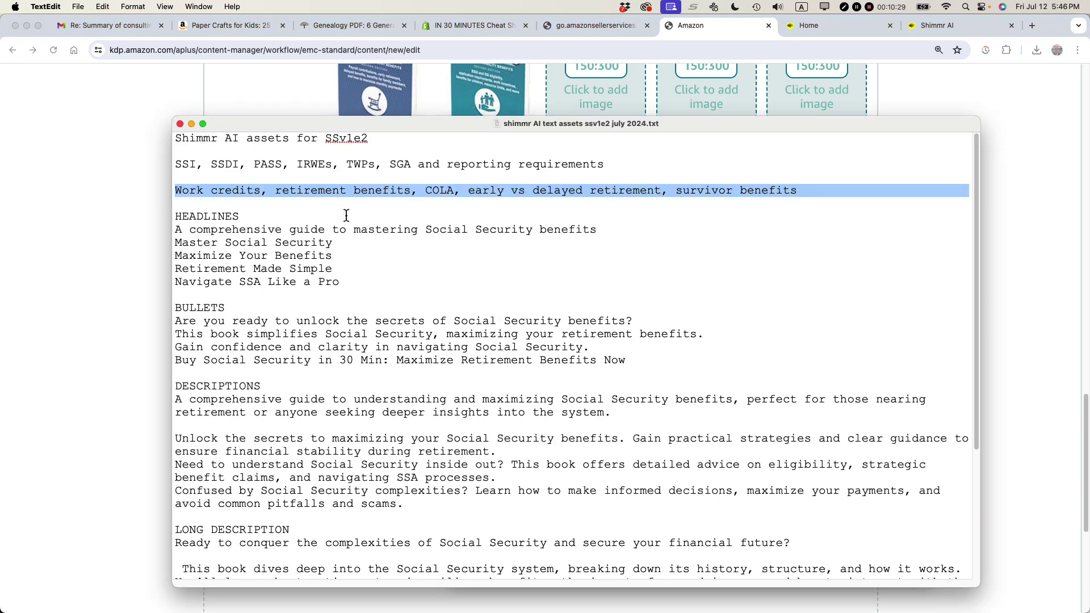
{"action": "double_click", "coordinate": [322, 166]}
{"action": "triple_click", "coordinate": [321, 165]}
{"action": "key", "text": "super+c"}
{"action": "key", "text": "super+Tab"}
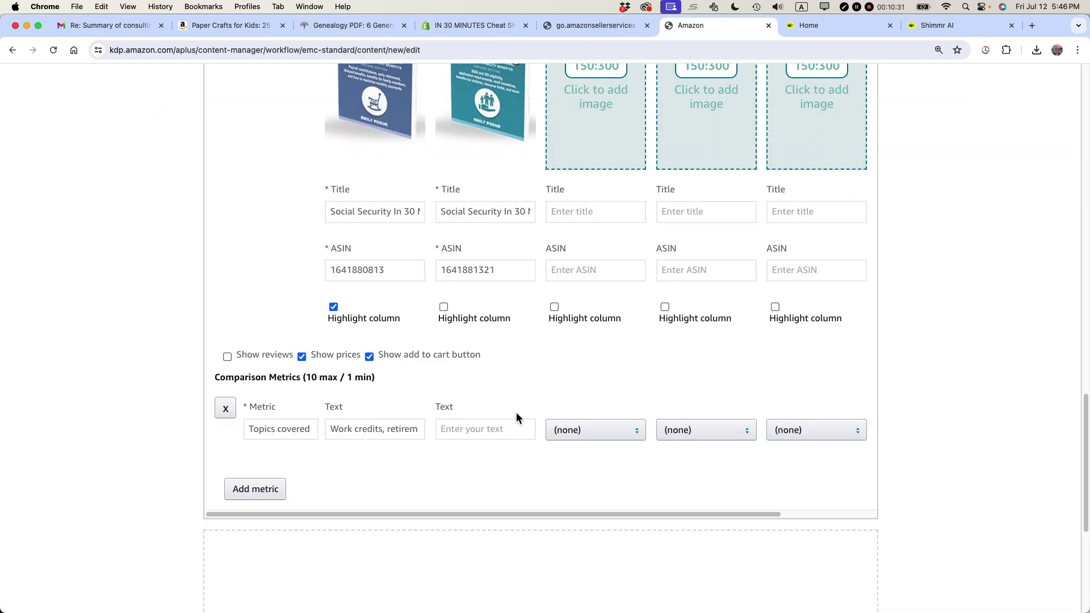
{"action": "left_click", "coordinate": [486, 428]}
{"action": "key", "text": "super+v"}
{"action": "left_click", "coordinate": [471, 470]}
{"action": "left_click", "coordinate": [258, 493]}
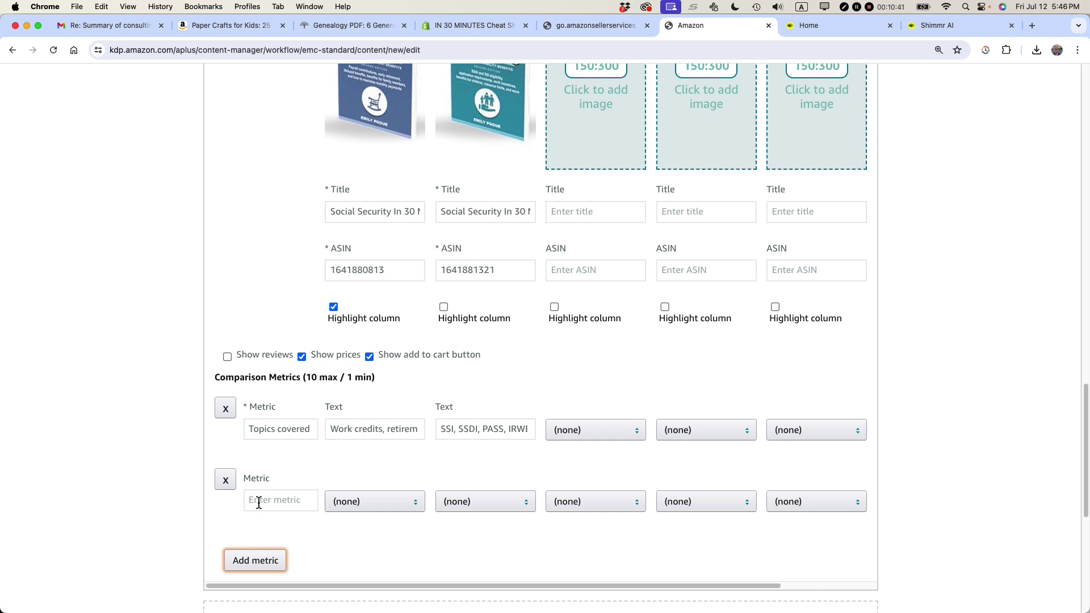
{"action": "left_click", "coordinate": [374, 502]}
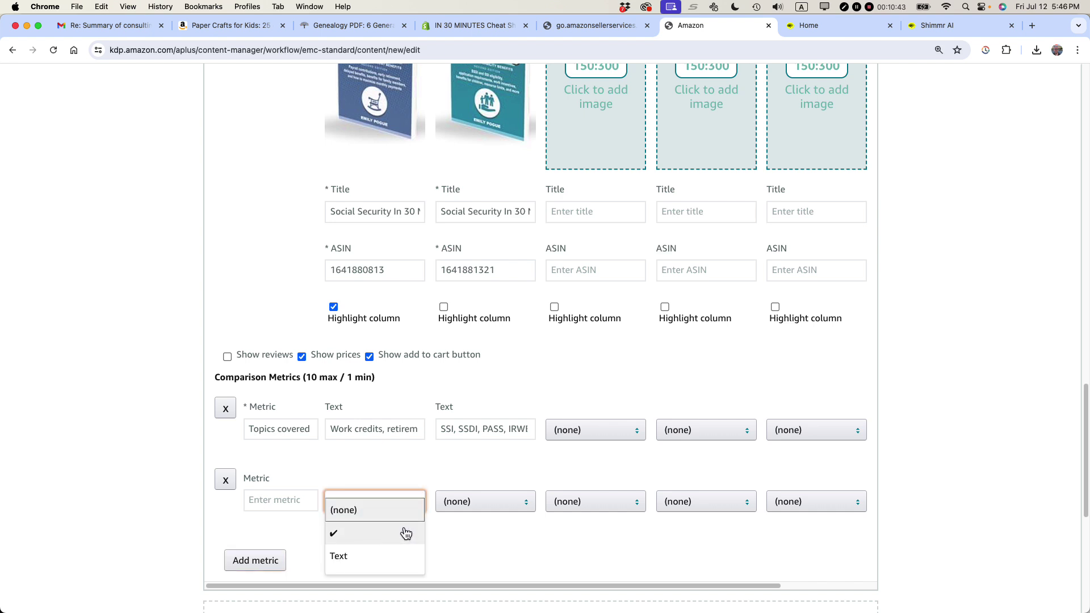
{"action": "left_click", "coordinate": [234, 522]}
{"action": "left_click", "coordinate": [230, 483]}
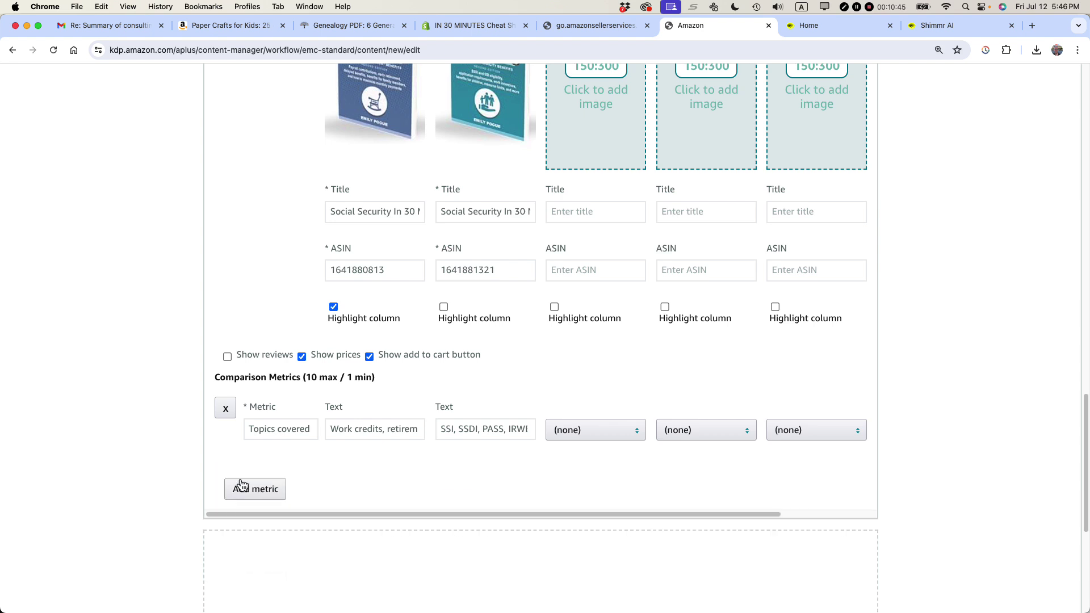
{"action": "scroll", "coordinate": [341, 454], "scroll_direction": "up", "scroll_amount": 15}
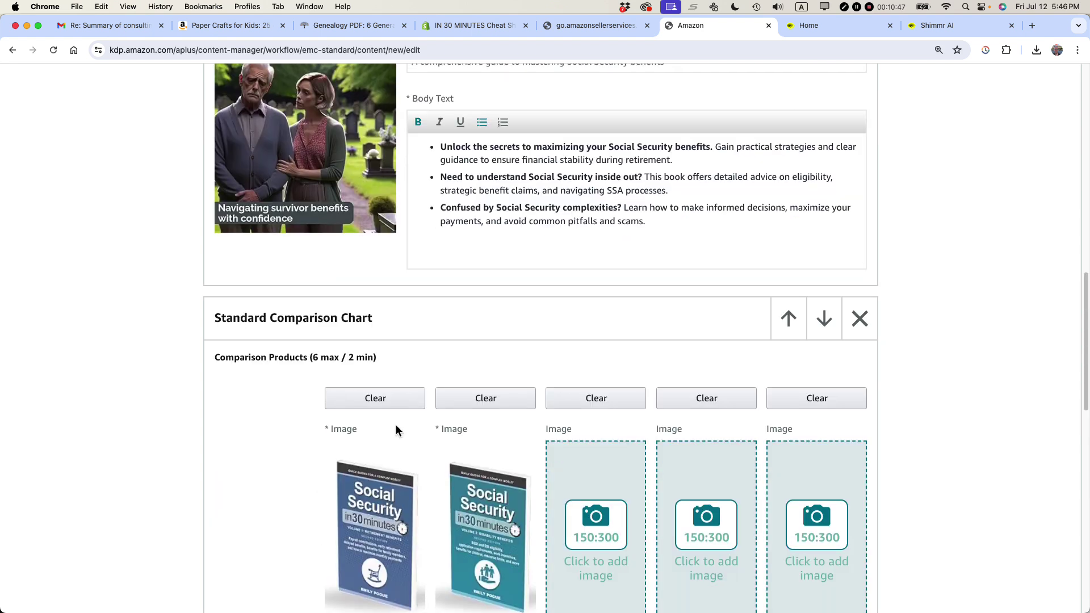
{"action": "scroll", "coordinate": [397, 427], "scroll_direction": "up", "scroll_amount": 5}
{"action": "scroll", "coordinate": [396, 427], "scroll_direction": "down", "scroll_amount": 20}
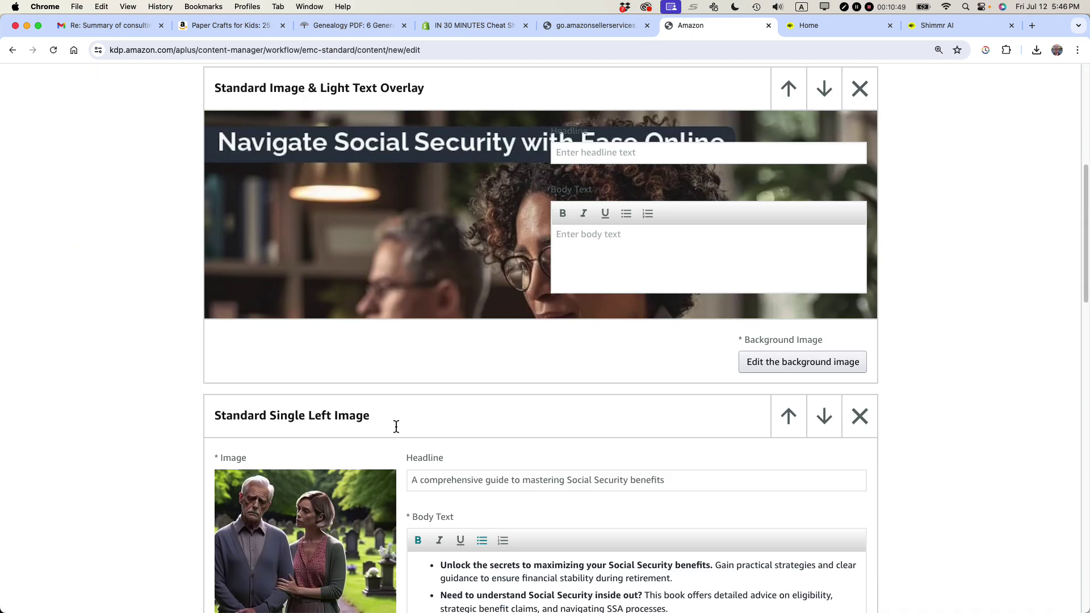
{"action": "scroll", "coordinate": [400, 432], "scroll_direction": "up", "scroll_amount": 20}
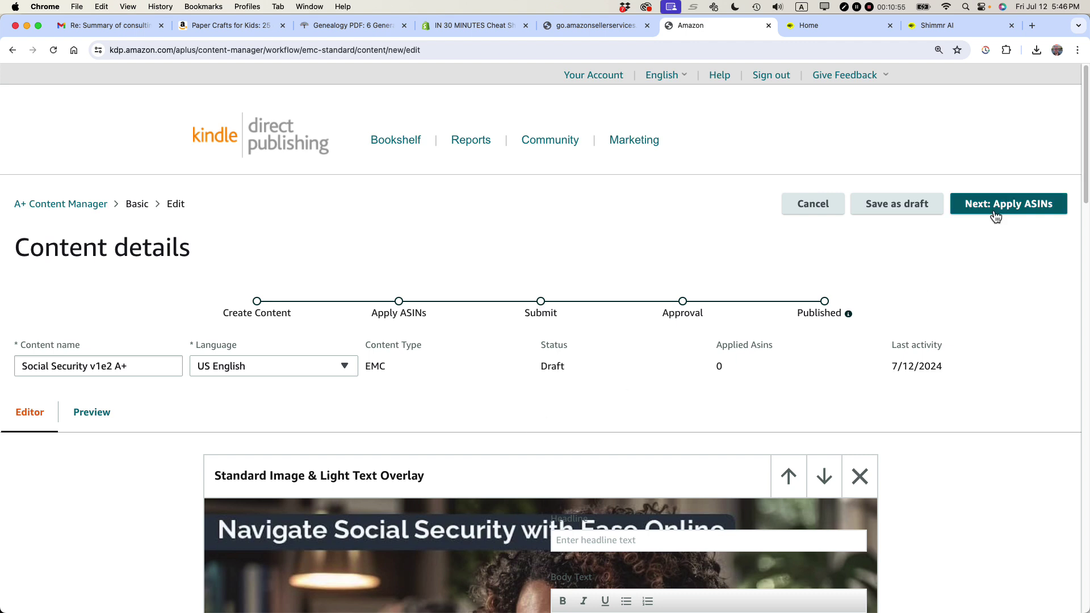
- Save as draft, advance to Next: Apply ASINs, and focus the Search for ASINs box
{"action": "left_click", "coordinate": [897, 205]}
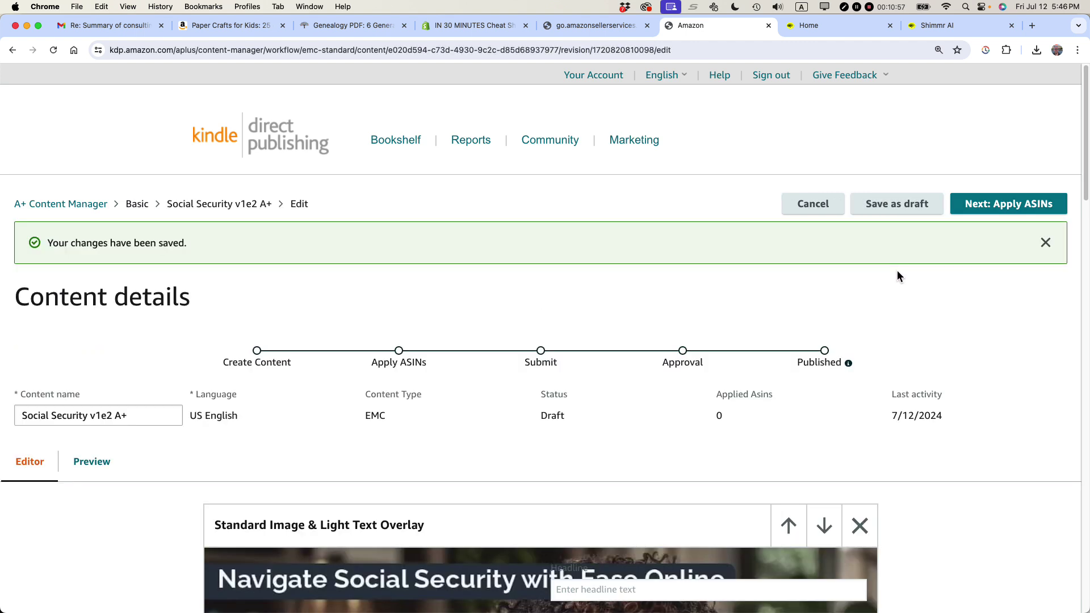
{"action": "left_click", "coordinate": [1002, 207]}
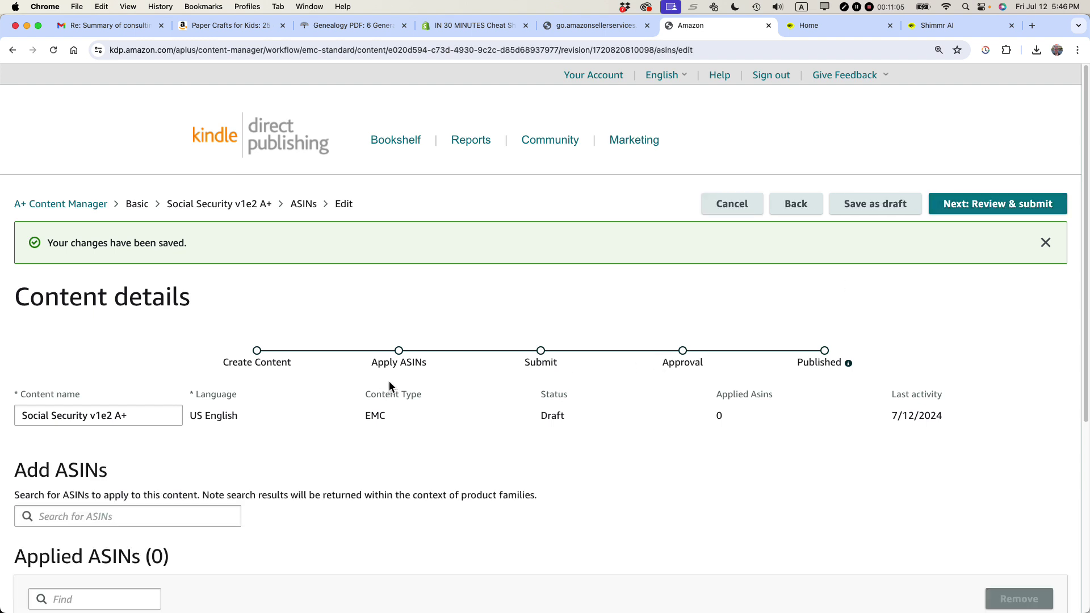
{"action": "scroll", "coordinate": [389, 380], "scroll_direction": "down", "scroll_amount": 3}
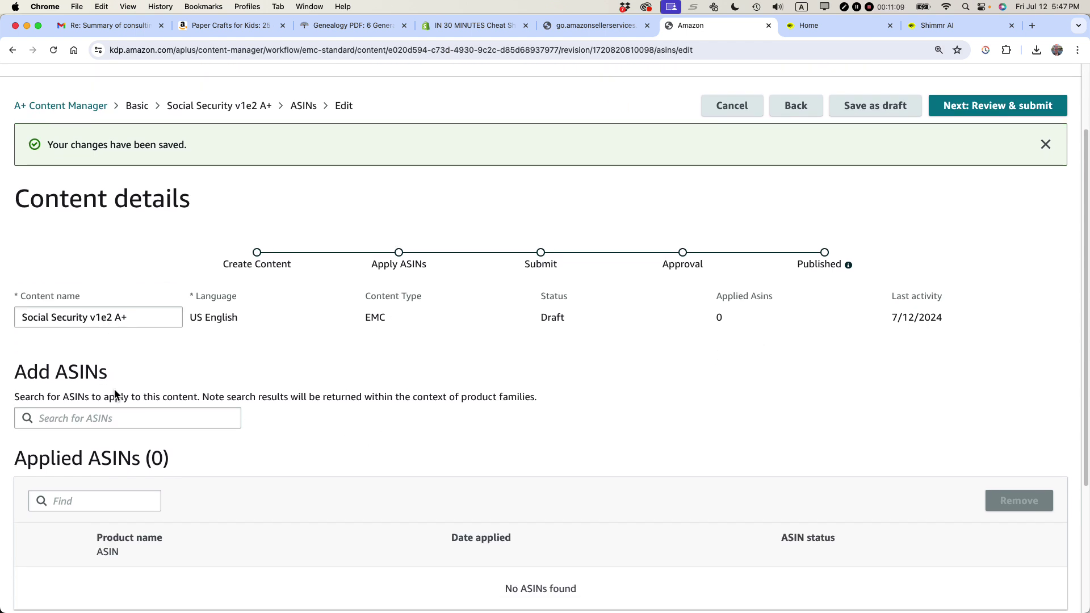
{"action": "left_click", "coordinate": [106, 417]}
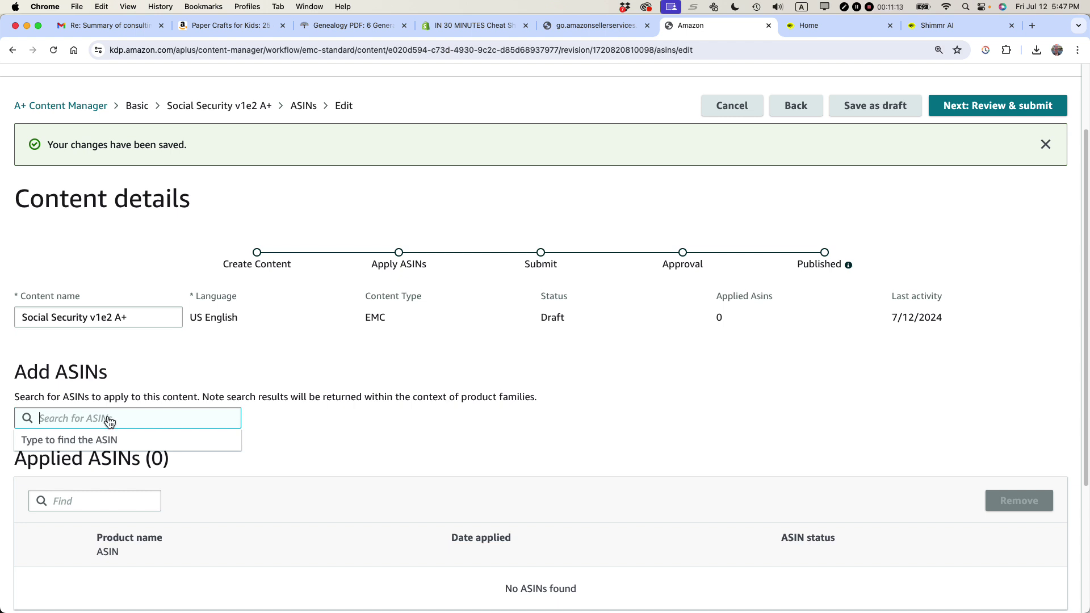
{"action": "key", "text": "super+Tab"}
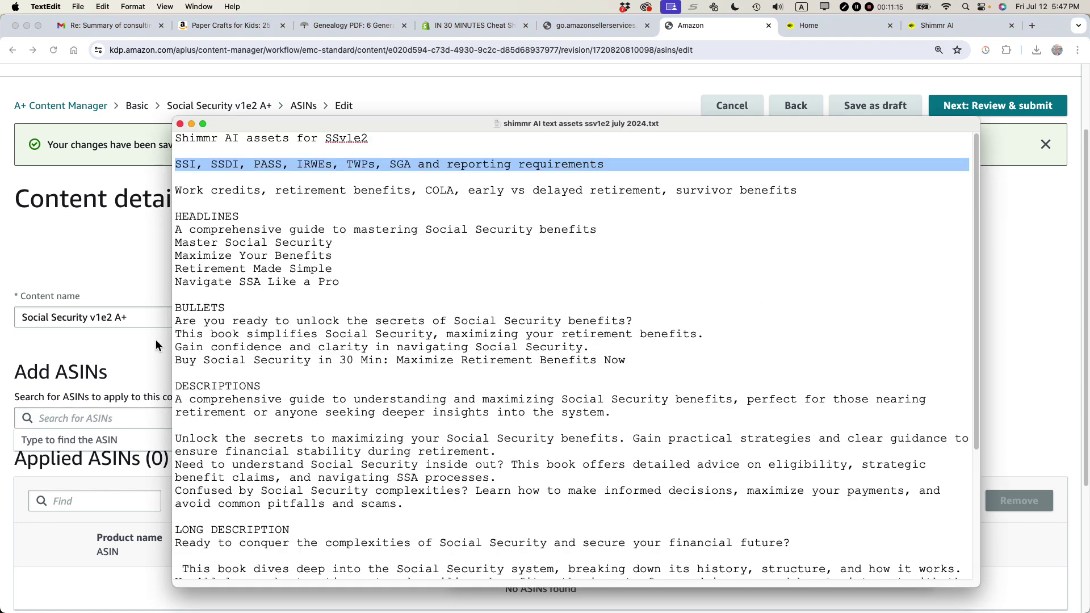
{"action": "key", "text": "super+grave"}
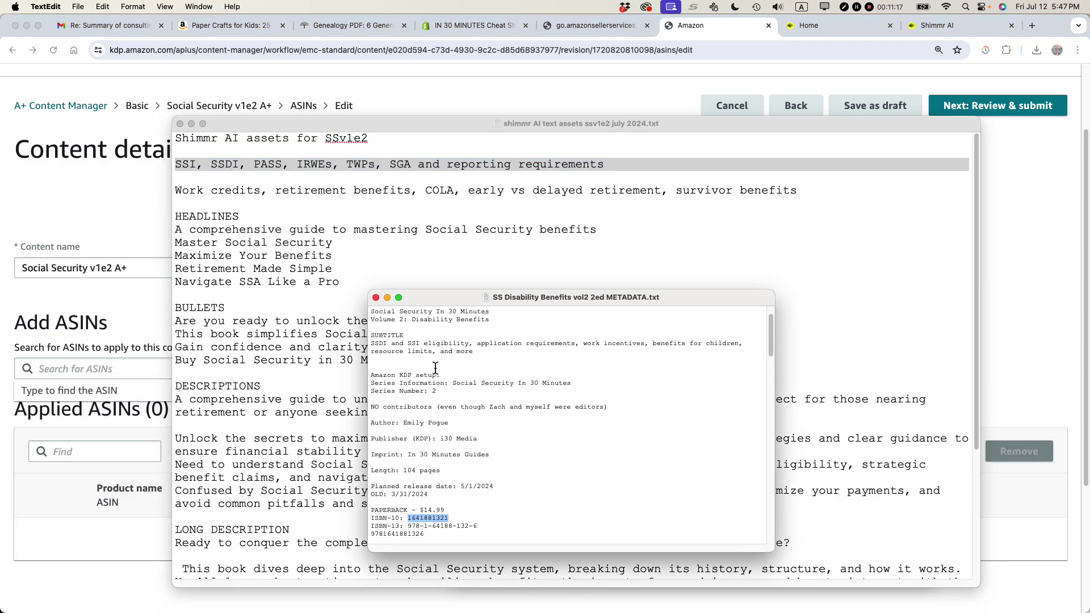
{"action": "scroll", "coordinate": [435, 368], "scroll_direction": "down", "scroll_amount": 4}
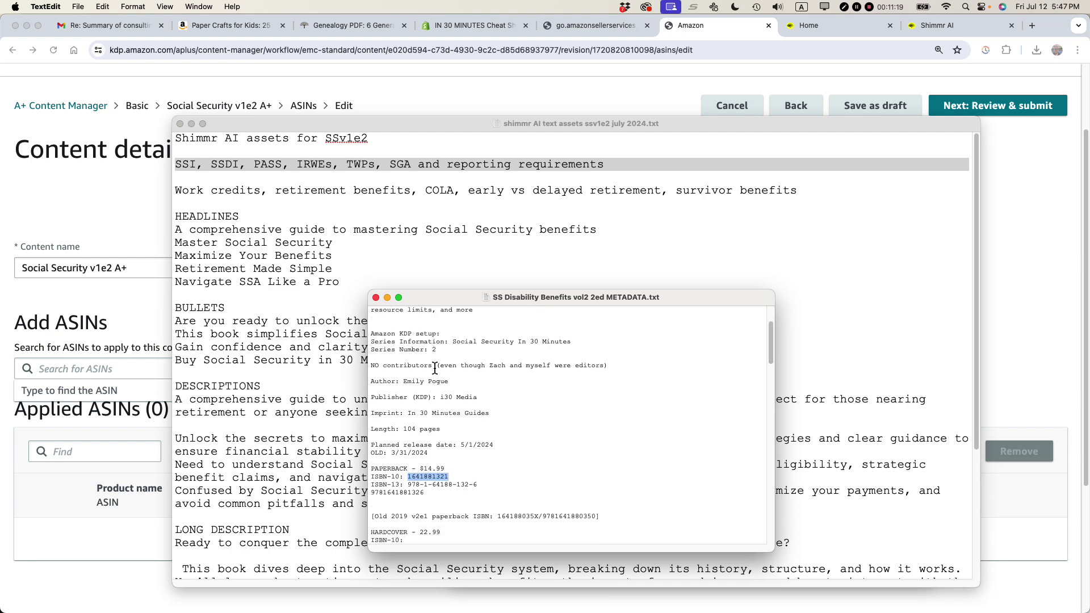
{"action": "key", "text": "super+grave"}
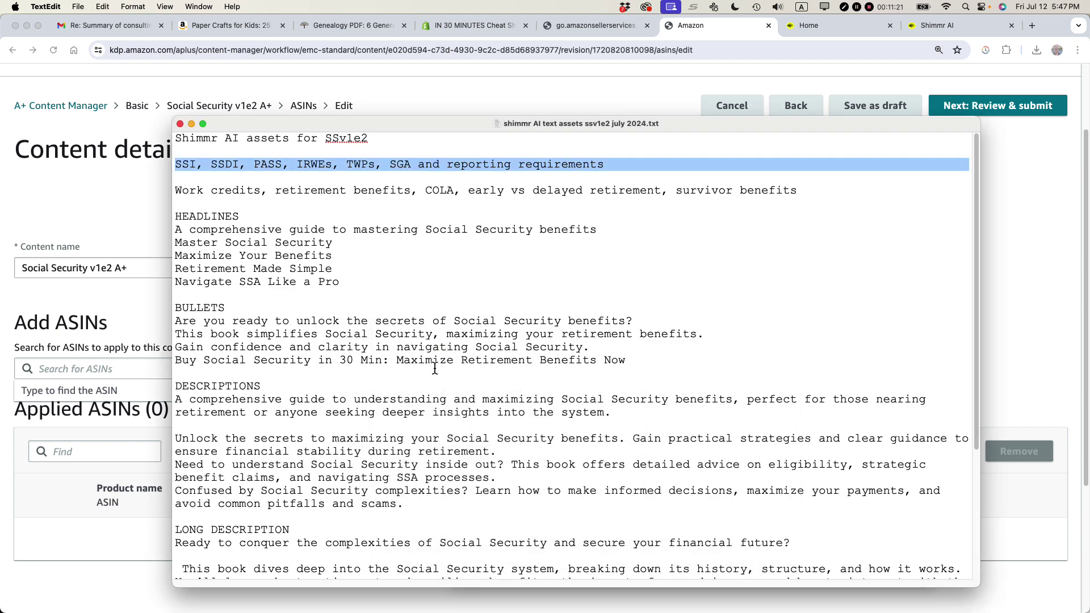
{"action": "key", "text": "super+Tab"}
{"action": "key", "text": "super+Tab"}
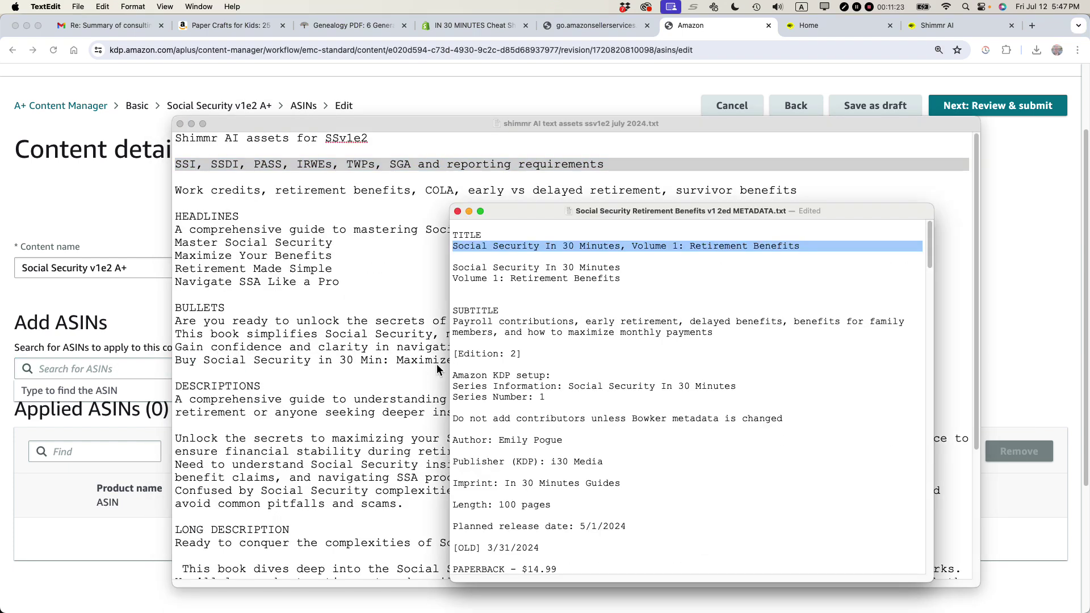
{"action": "scroll", "coordinate": [511, 342], "scroll_direction": "down", "scroll_amount": 5}
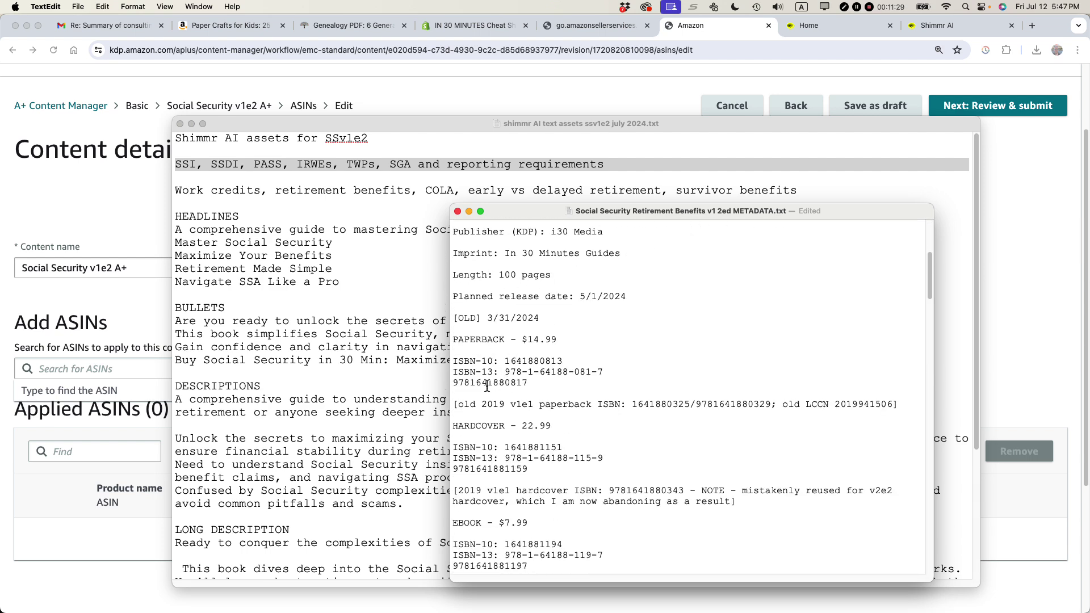
{"action": "double_click", "coordinate": [537, 362]}
{"action": "key", "text": "super+c"}
{"action": "left_click", "coordinate": [126, 454]}
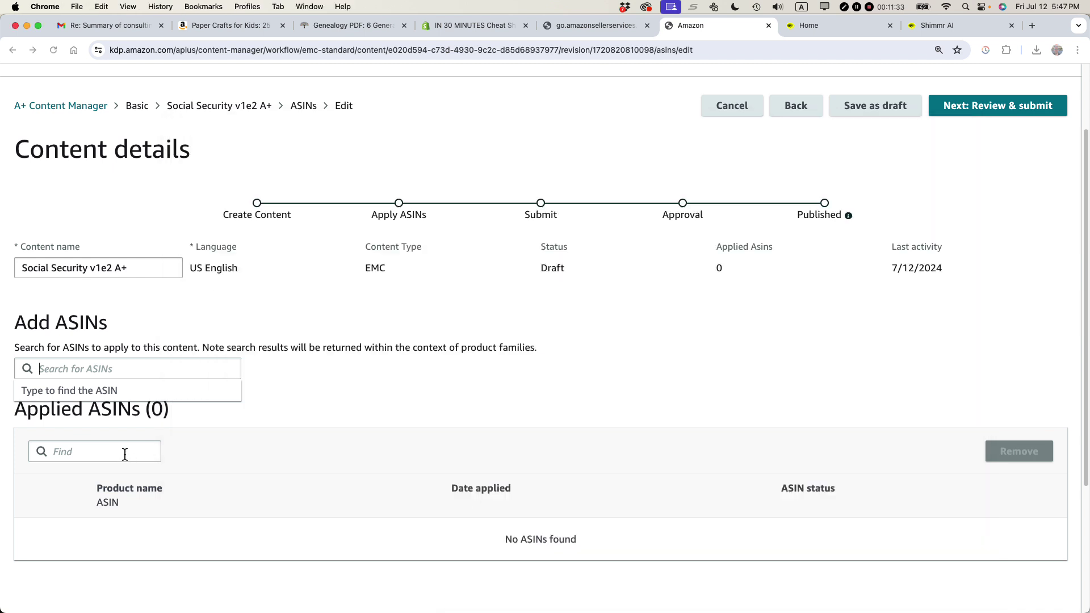
{"action": "key", "text": "super+v"}
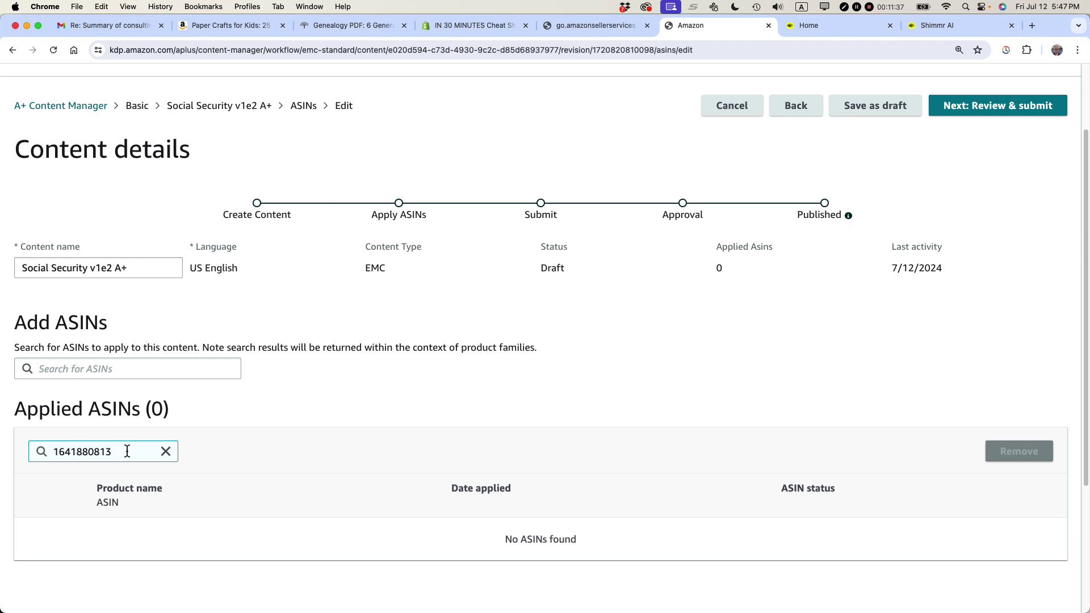
{"action": "left_click", "coordinate": [88, 372]}
{"action": "key", "text": "super+v"}
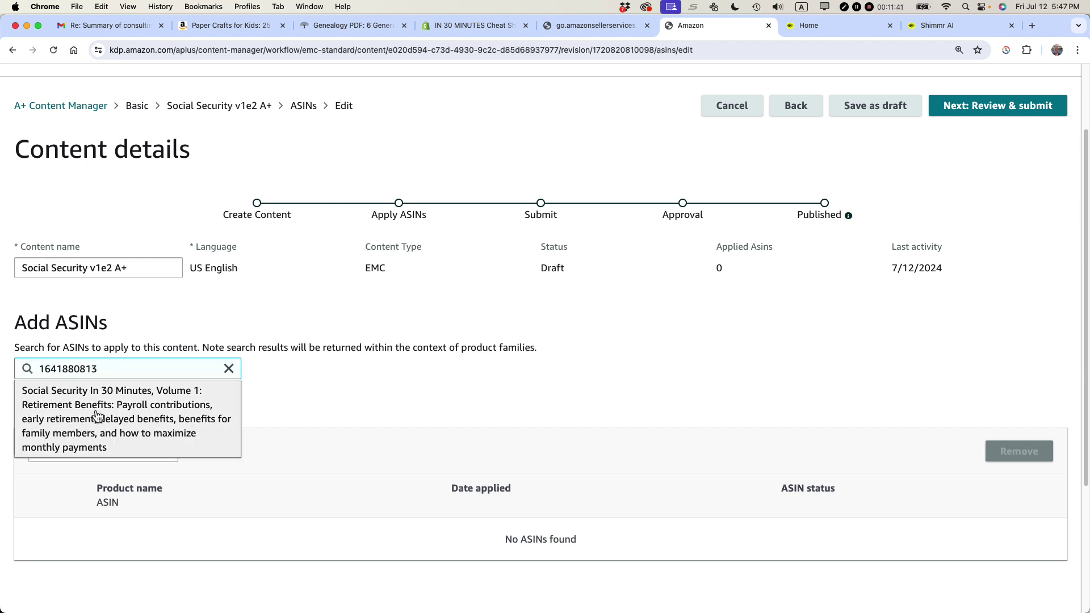
{"action": "left_click", "coordinate": [94, 411]}
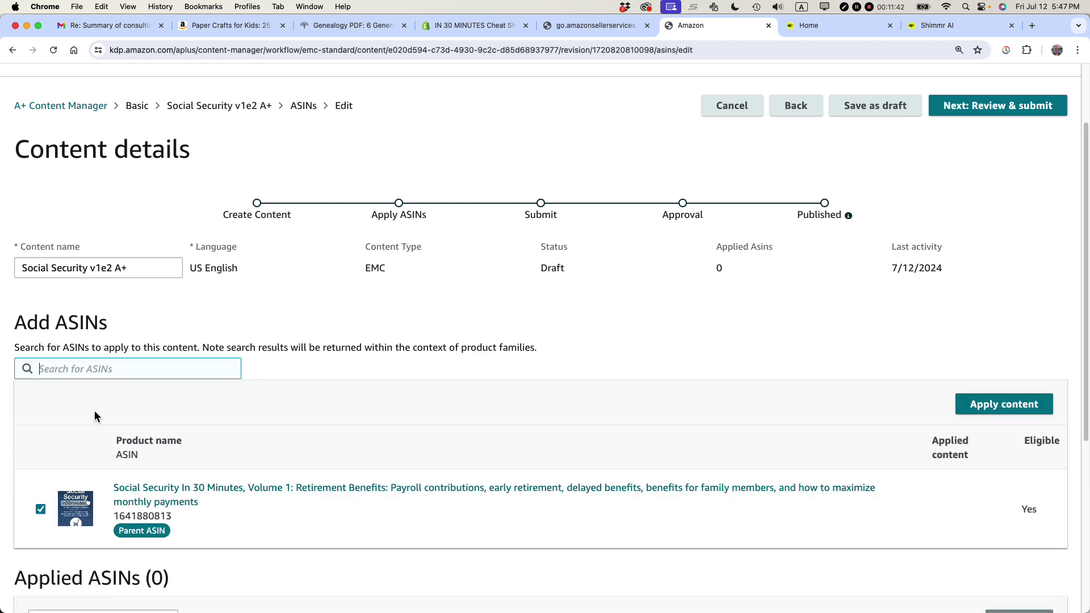
{"action": "left_click", "coordinate": [982, 406]}
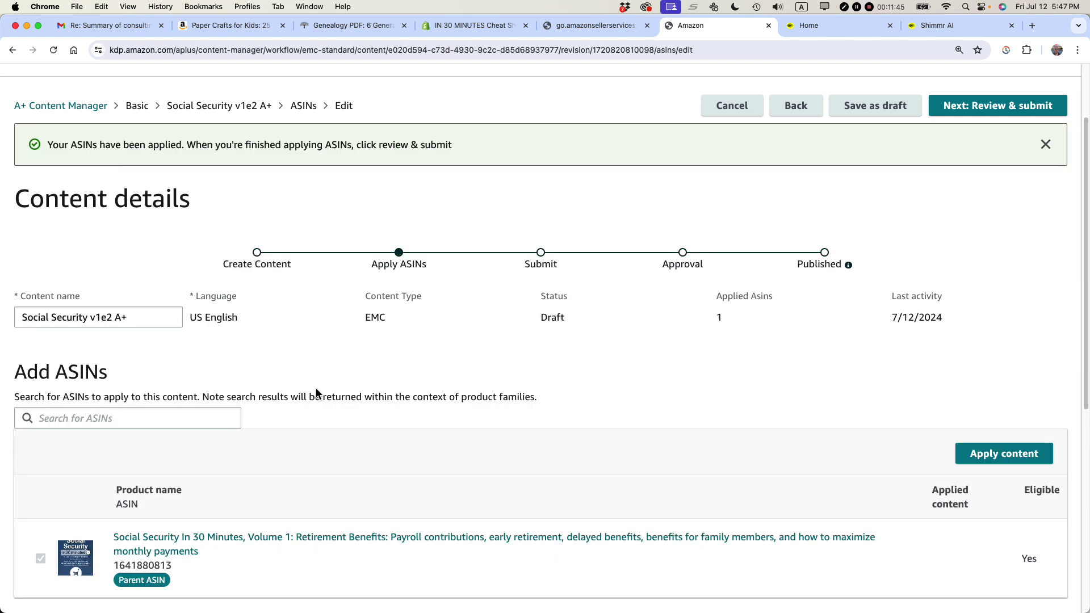
{"action": "key", "text": "super+Tab"}
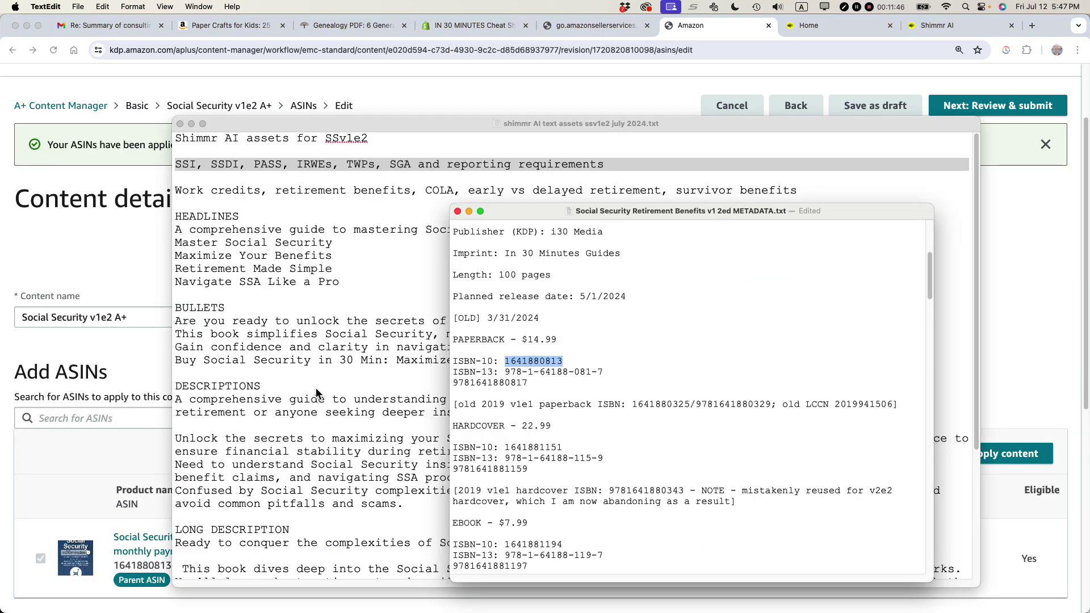
{"action": "double_click", "coordinate": [664, 405]}
{"action": "key", "text": "super+c"}
{"action": "left_click", "coordinate": [63, 415]}
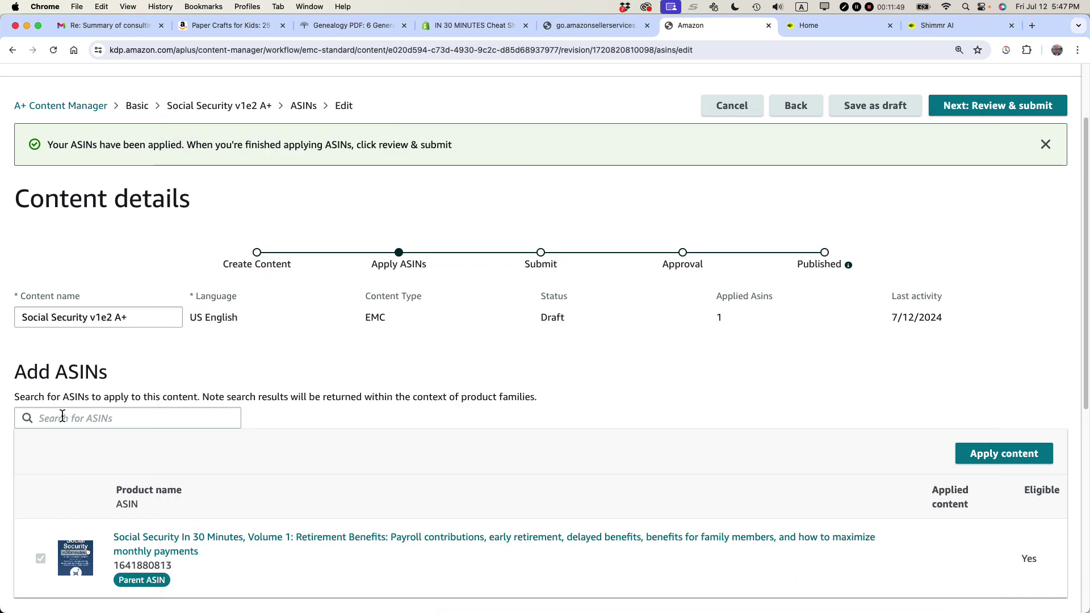
{"action": "left_click", "coordinate": [69, 424]}
{"action": "key", "text": "super+v"}
{"action": "left_click", "coordinate": [92, 467]}
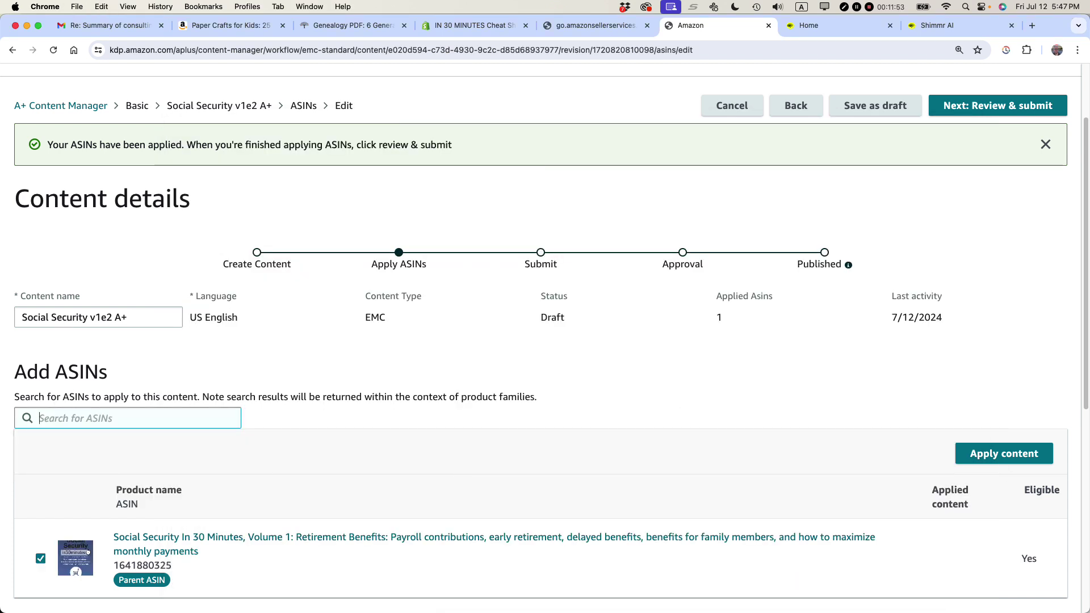
{"action": "left_click", "coordinate": [978, 454]}
{"action": "scroll", "coordinate": [640, 344], "scroll_direction": "down", "scroll_amount": 5}
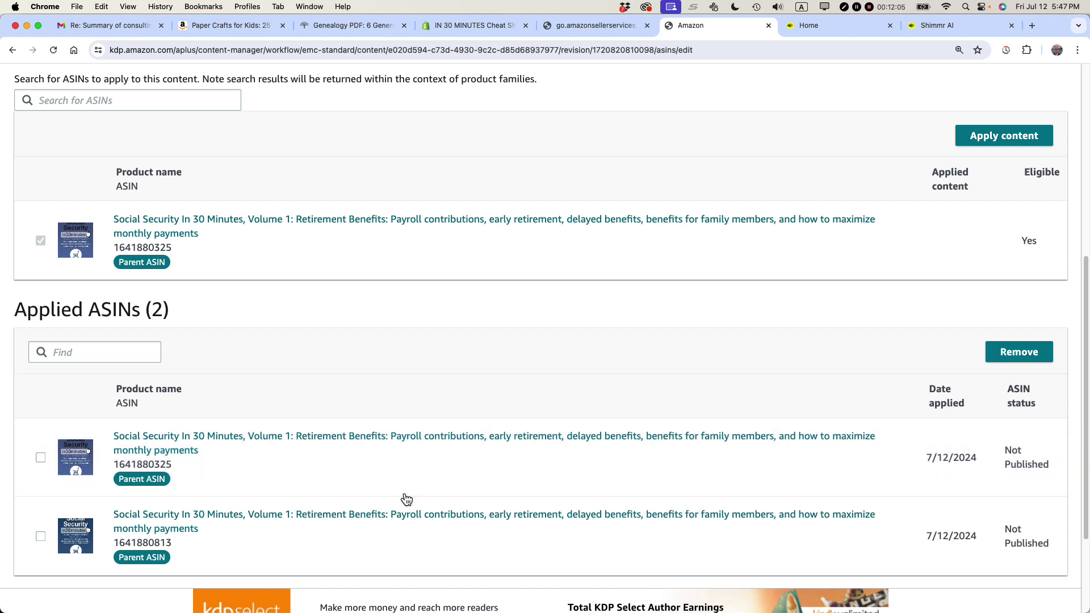
{"action": "key", "text": "super+Tab"}
- Scroll the Amazon page through the Volume 1 paperback's Product details and About the author
{"action": "scroll", "coordinate": [486, 419], "scroll_direction": "up", "scroll_amount": 15}
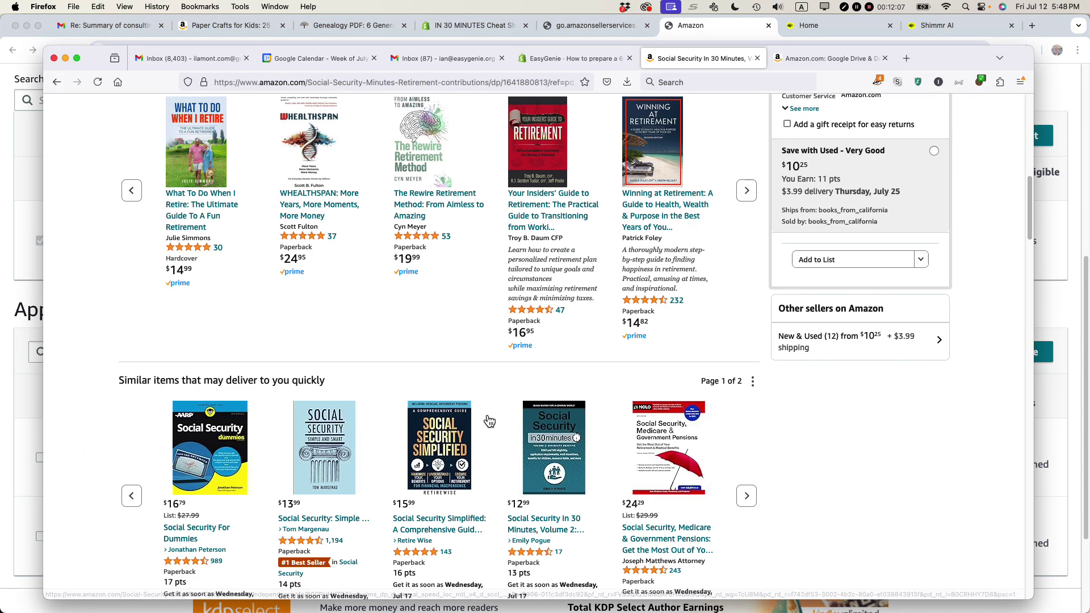
{"action": "scroll", "coordinate": [485, 419], "scroll_direction": "up", "scroll_amount": 3}
{"action": "scroll", "coordinate": [486, 420], "scroll_direction": "down", "scroll_amount": 15}
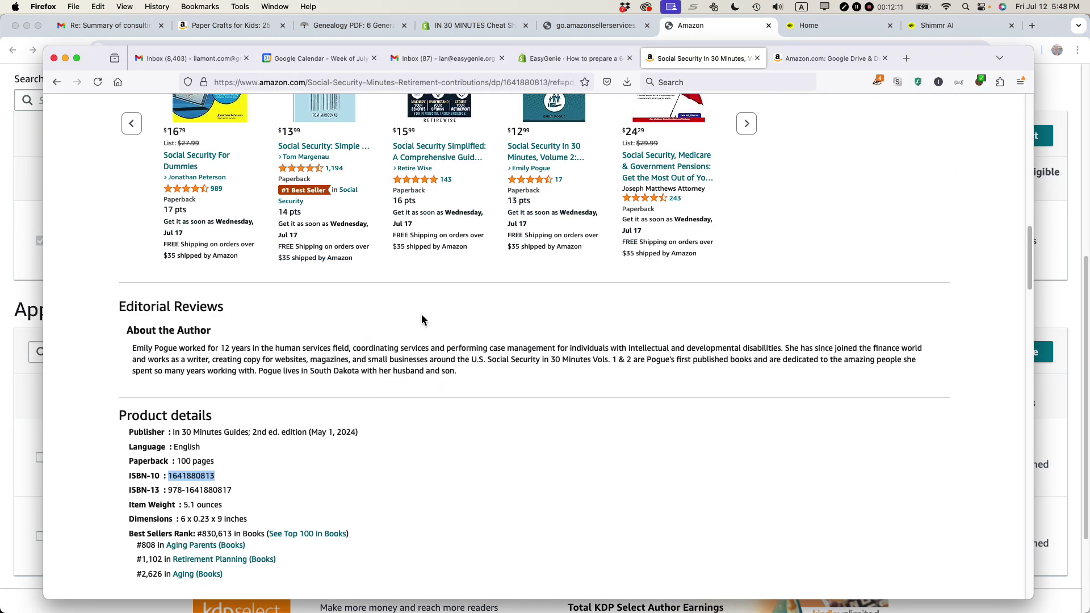
{"action": "scroll", "coordinate": [492, 391], "scroll_direction": "down", "scroll_amount": 8}
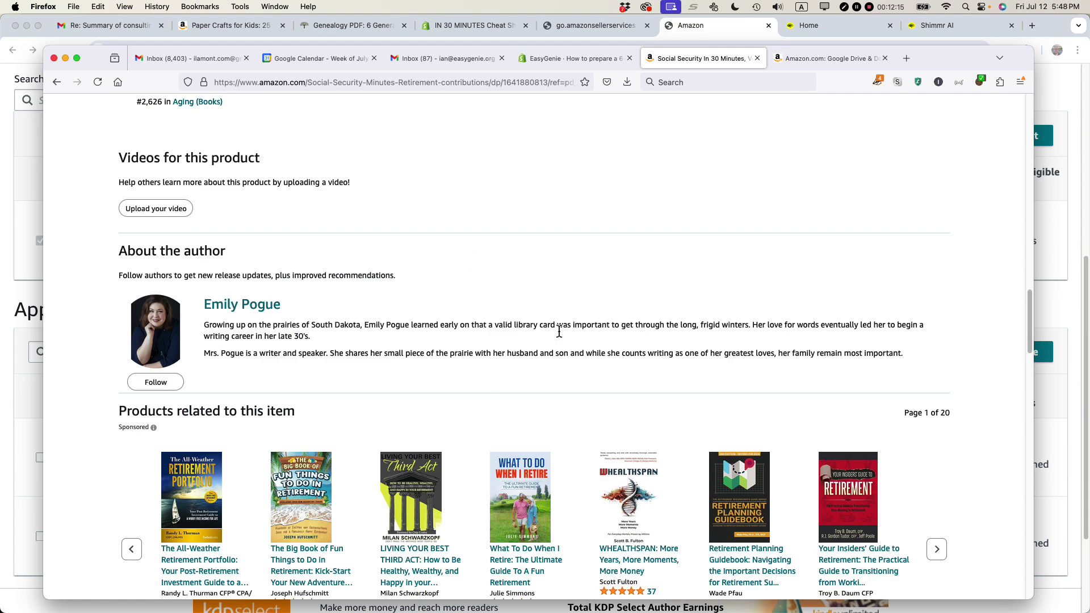
- Go to Next: Review & submit and scroll through the Desktop preview of all three modules
{"action": "key", "text": "super+Tab"}
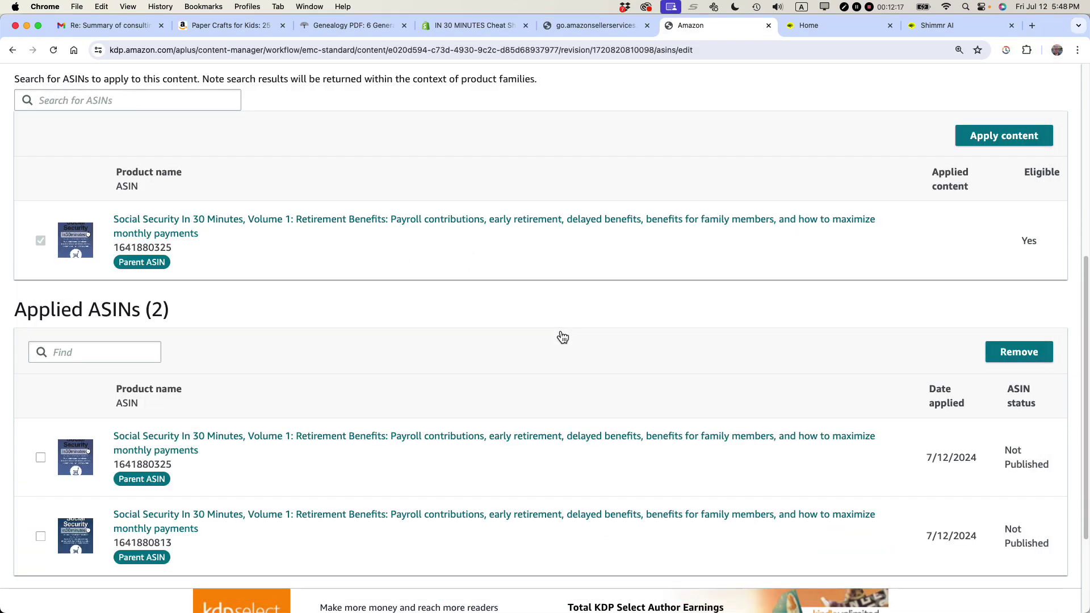
{"action": "scroll", "coordinate": [567, 324], "scroll_direction": "up", "scroll_amount": 8}
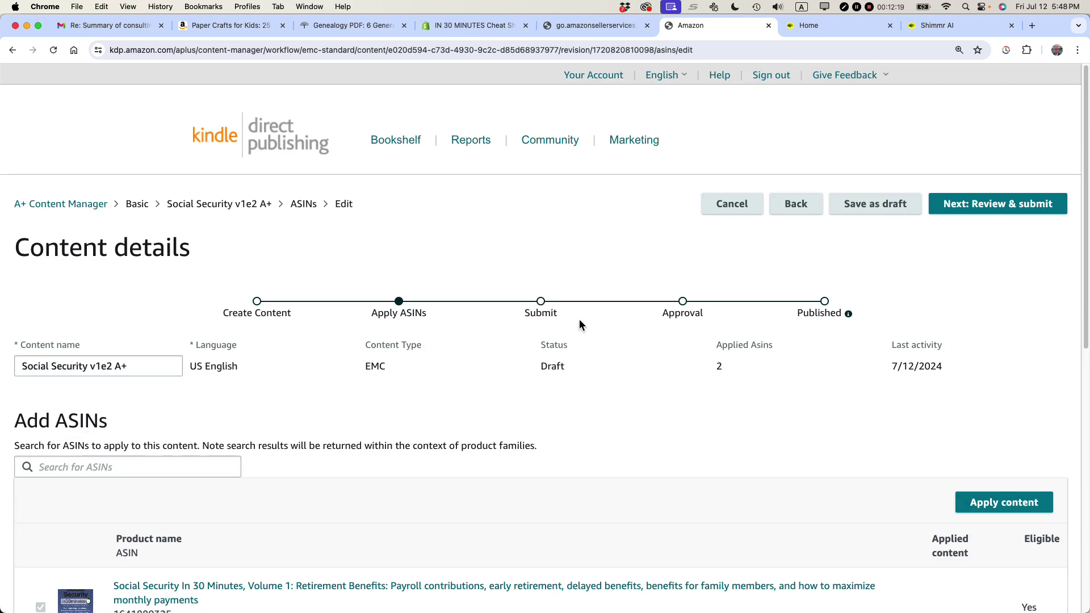
{"action": "scroll", "coordinate": [580, 325], "scroll_direction": "down", "scroll_amount": 10}
{"action": "scroll", "coordinate": [579, 325], "scroll_direction": "up", "scroll_amount": 10}
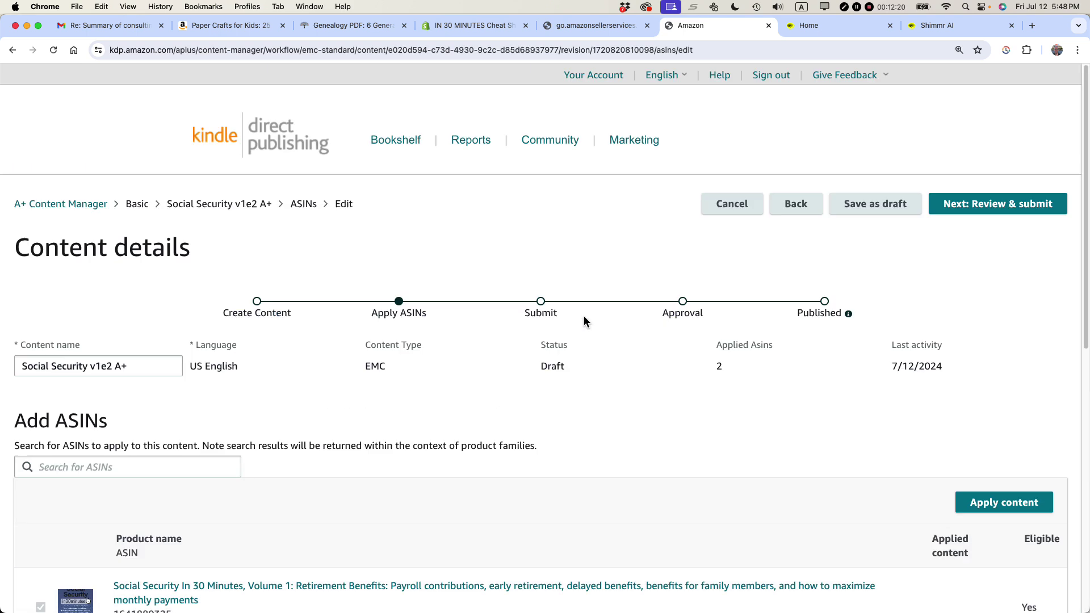
{"action": "left_click", "coordinate": [969, 209]}
{"action": "scroll", "coordinate": [792, 315], "scroll_direction": "down", "scroll_amount": 4}
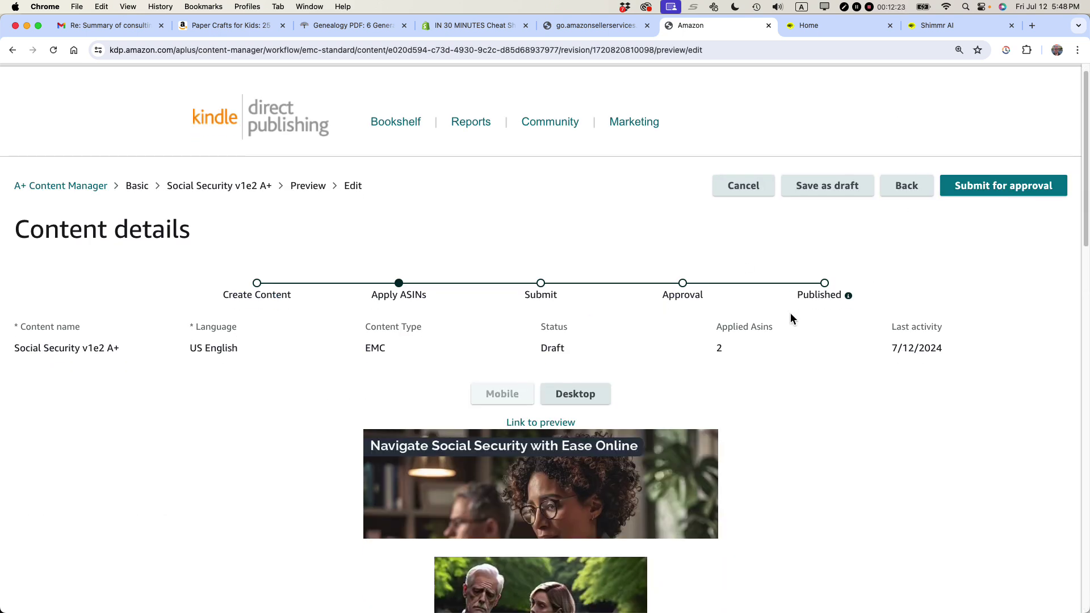
{"action": "scroll", "coordinate": [792, 318], "scroll_direction": "down", "scroll_amount": 3}
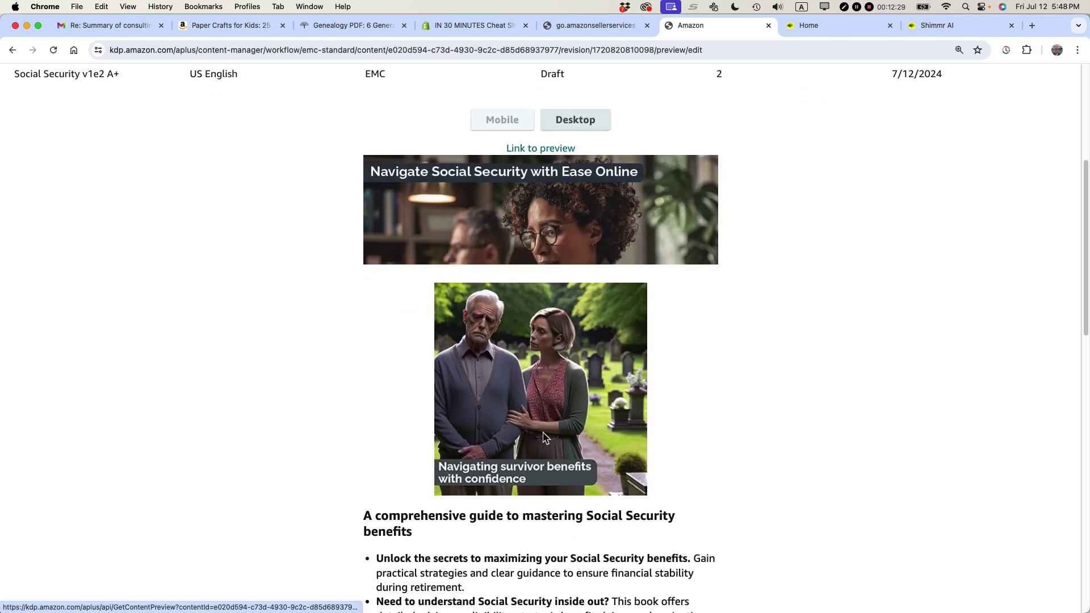
{"action": "scroll", "coordinate": [529, 339], "scroll_direction": "down", "scroll_amount": 10}
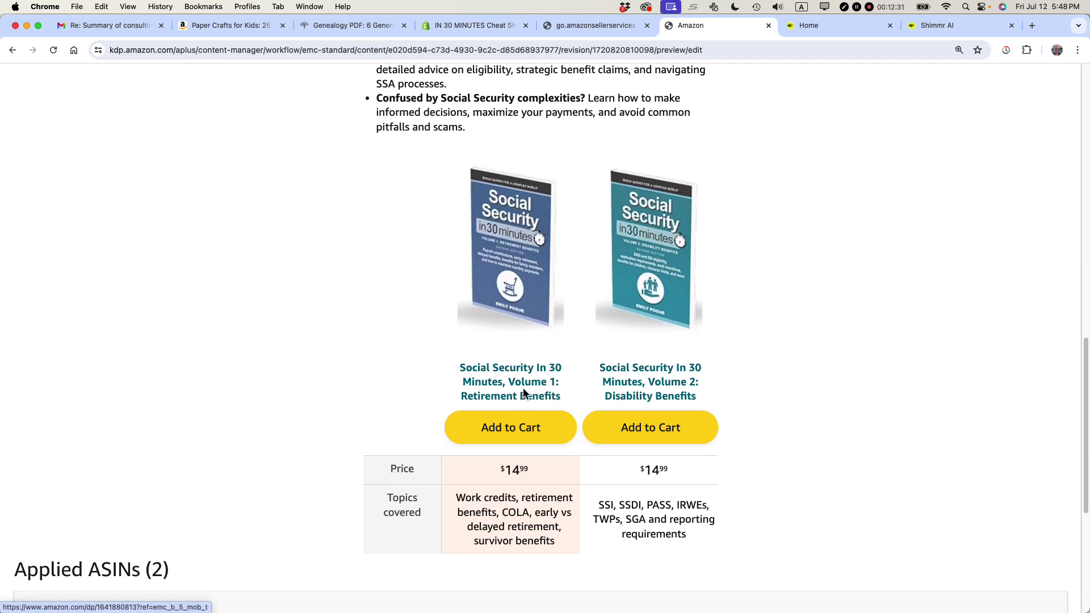
{"action": "scroll", "coordinate": [539, 407], "scroll_direction": "up", "scroll_amount": 6}
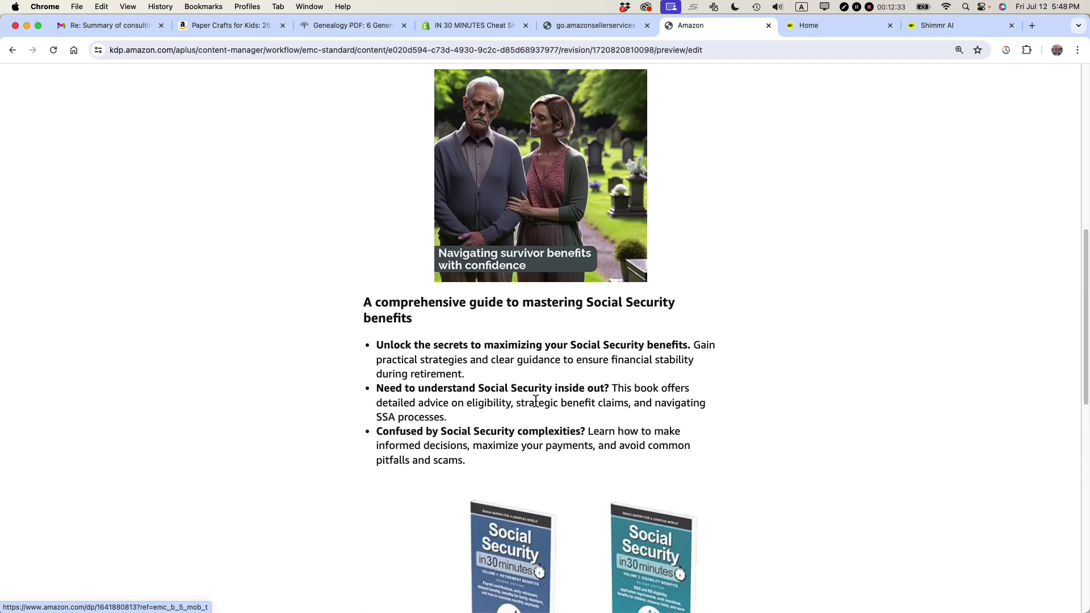
{"action": "scroll", "coordinate": [536, 401], "scroll_direction": "up", "scroll_amount": 5}
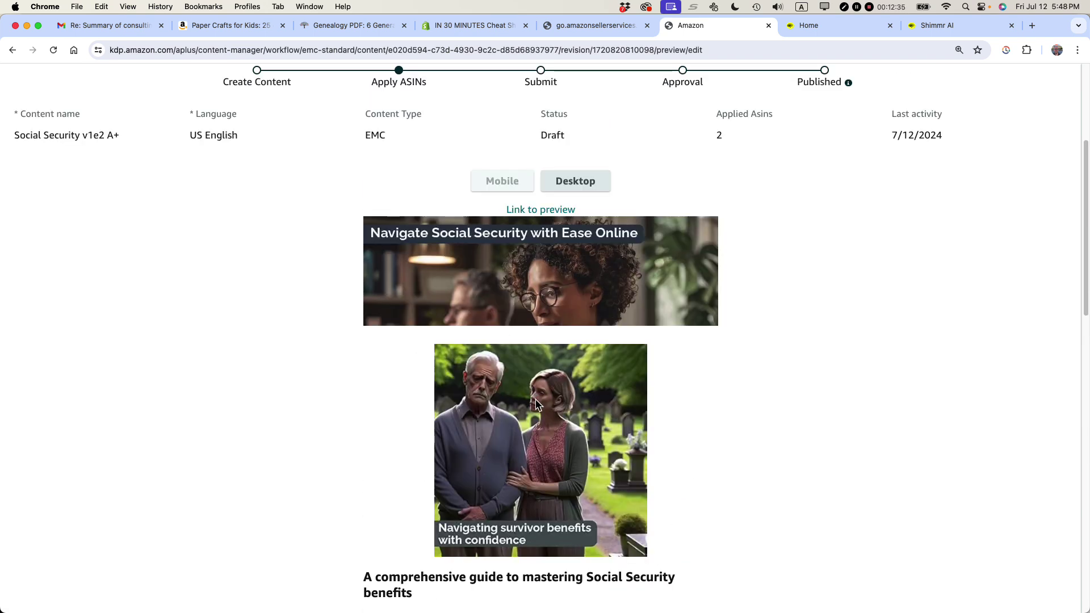
{"action": "scroll", "coordinate": [734, 377], "scroll_direction": "up", "scroll_amount": 1}
{"action": "scroll", "coordinate": [735, 377], "scroll_direction": "up", "scroll_amount": 4}
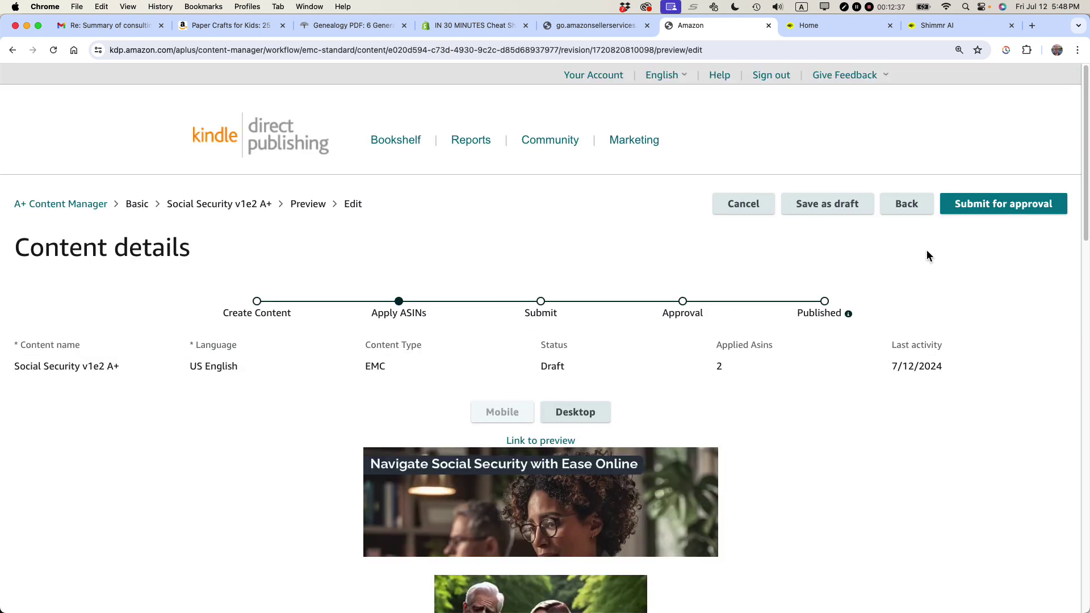
- Submit the Social Security v1e2 A+ content, confirm the dialog, then return to the Lean Media blog
{"action": "left_click", "coordinate": [976, 206]}
{"action": "left_click", "coordinate": [649, 400]}
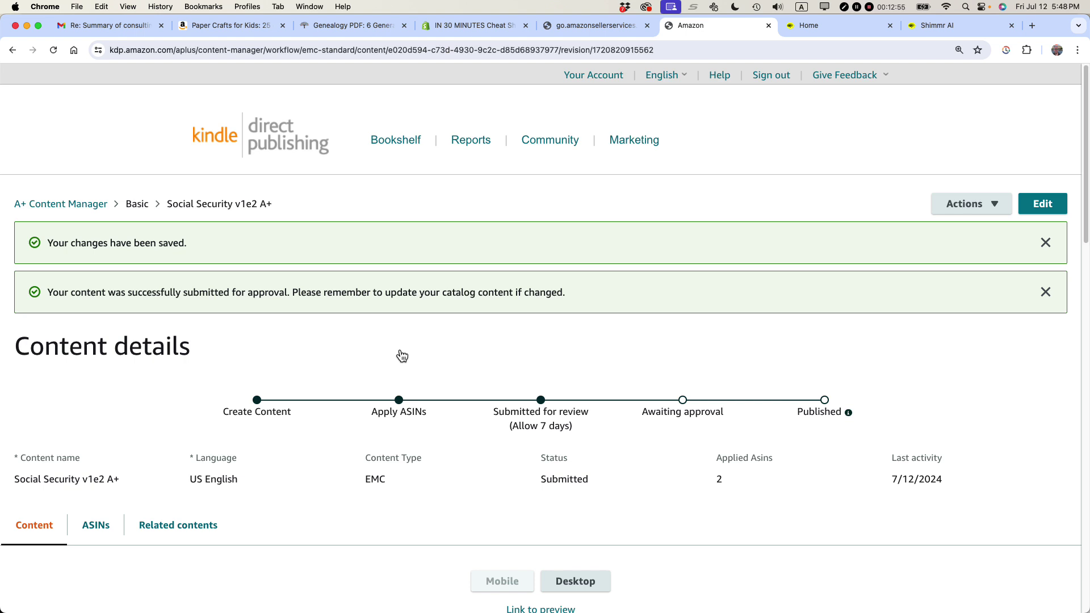
{"action": "key", "text": "super+Tab"}
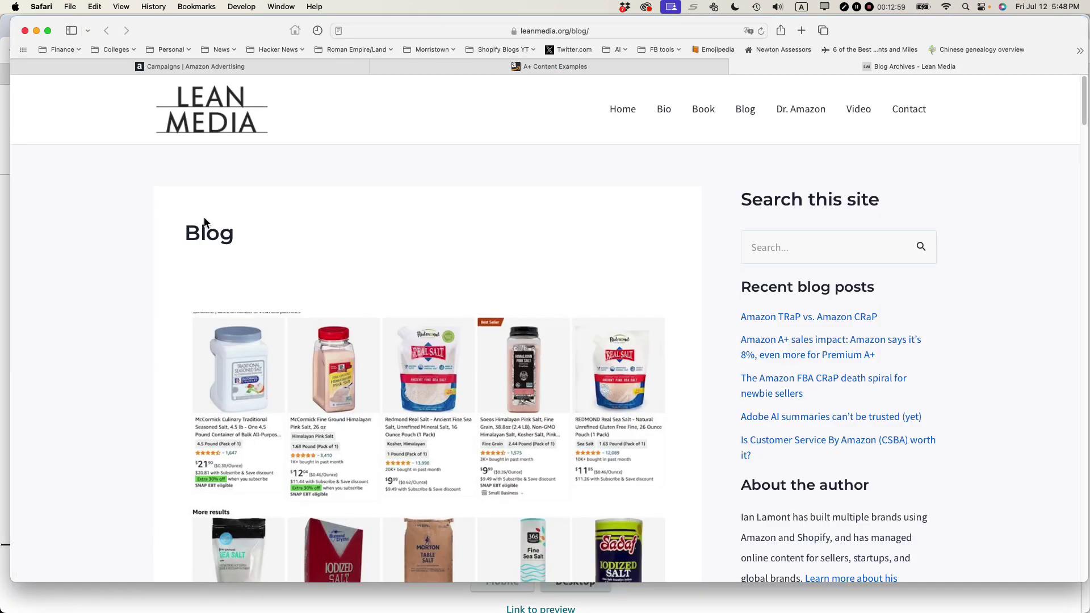
{"action": "scroll", "coordinate": [574, 312], "scroll_direction": "down", "scroll_amount": 10}
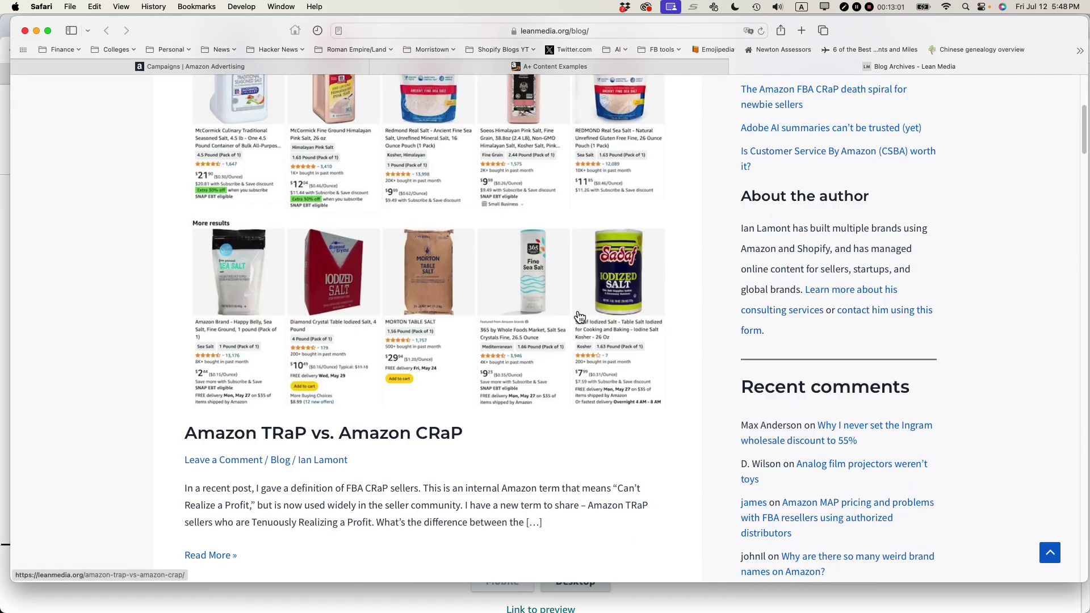
{"action": "scroll", "coordinate": [522, 312], "scroll_direction": "down", "scroll_amount": 10}
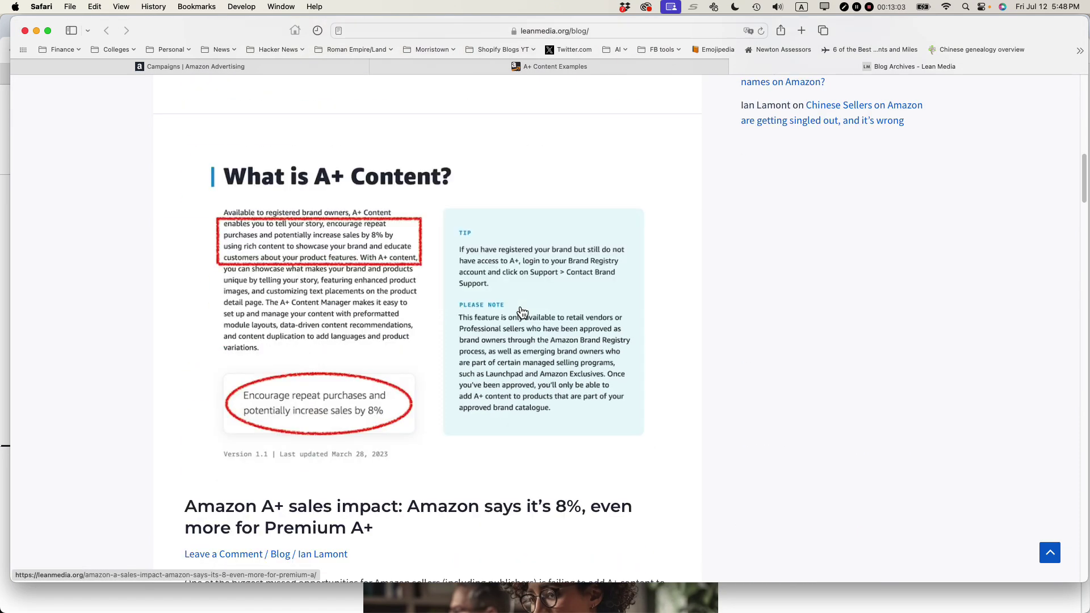
{"action": "scroll", "coordinate": [522, 313], "scroll_direction": "down", "scroll_amount": 8}
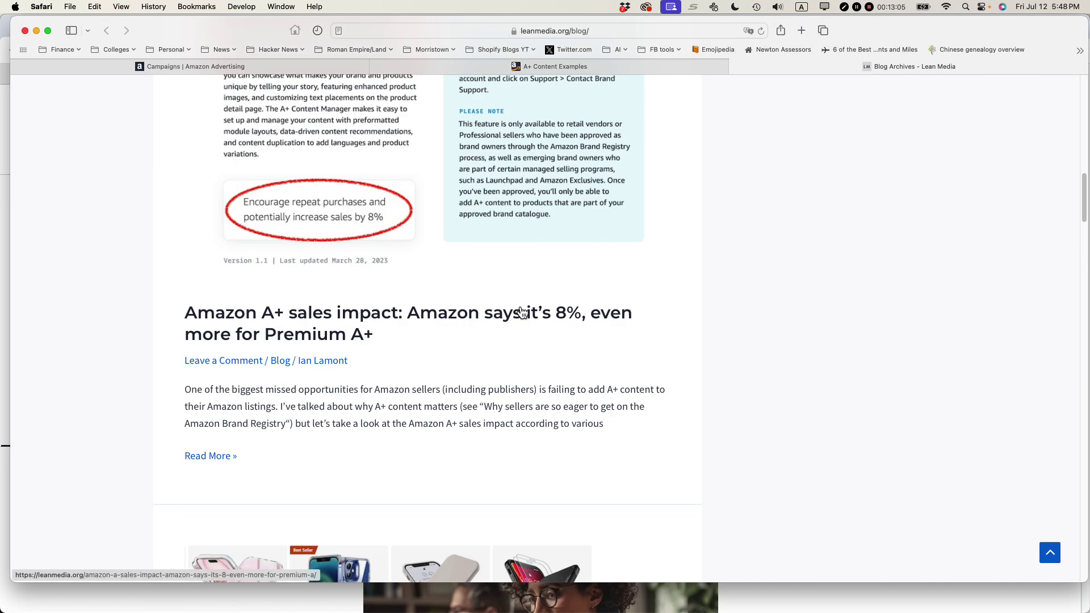
{"action": "scroll", "coordinate": [522, 313], "scroll_direction": "down", "scroll_amount": 3}
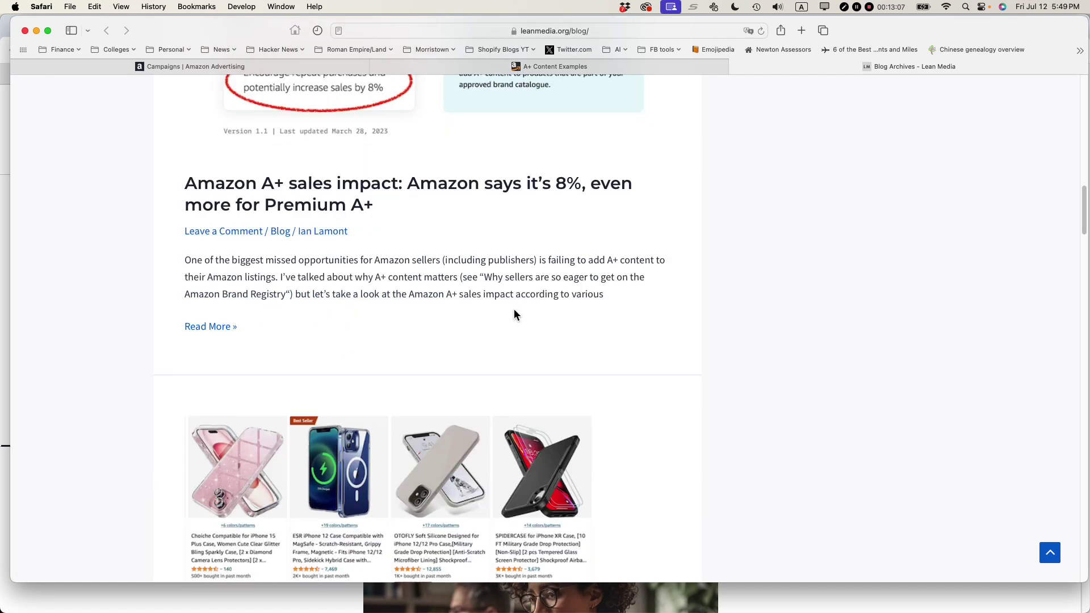
{"action": "scroll", "coordinate": [511, 310], "scroll_direction": "up", "scroll_amount": 20}
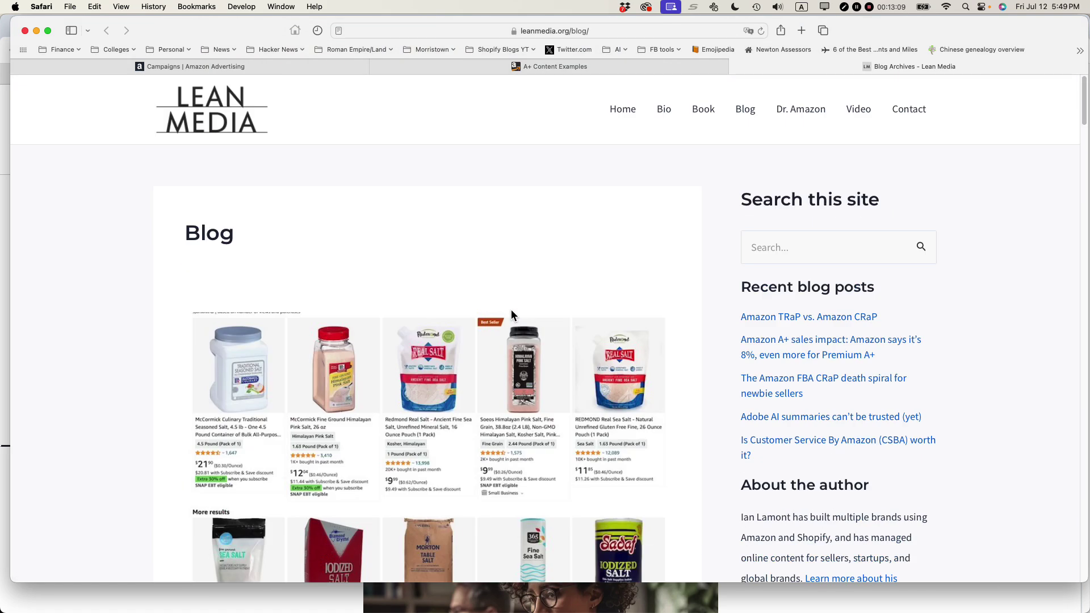